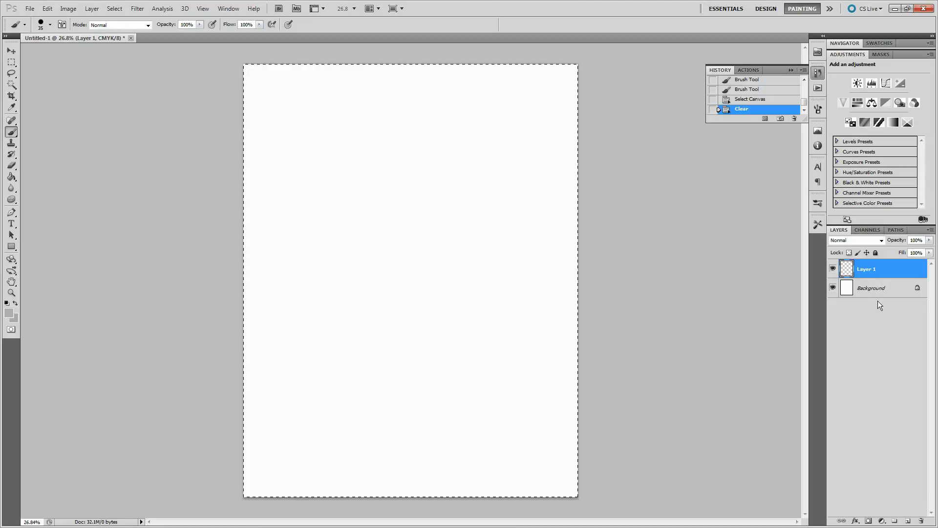
Hide and show the Background layer repeatedly to compare the white page with transparency, and make Layer 1 active again
left_click(866, 293)
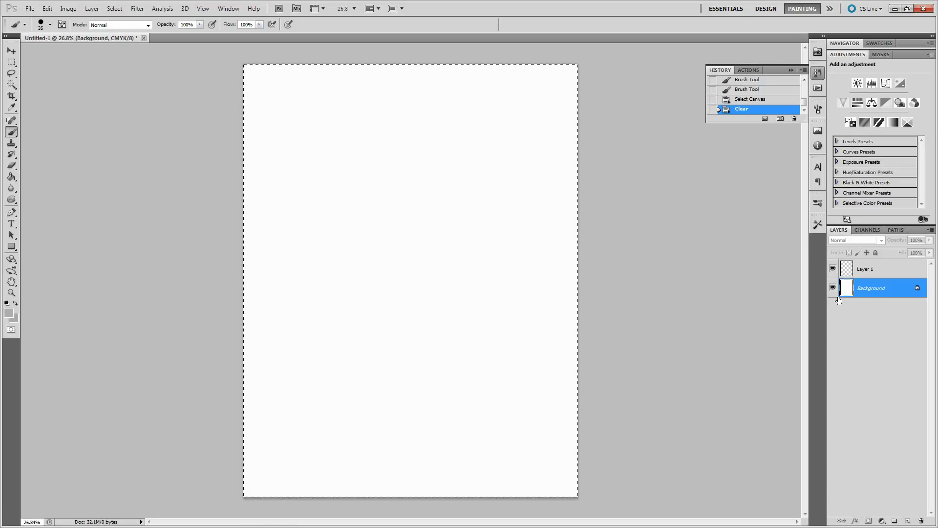
left_click(854, 270)
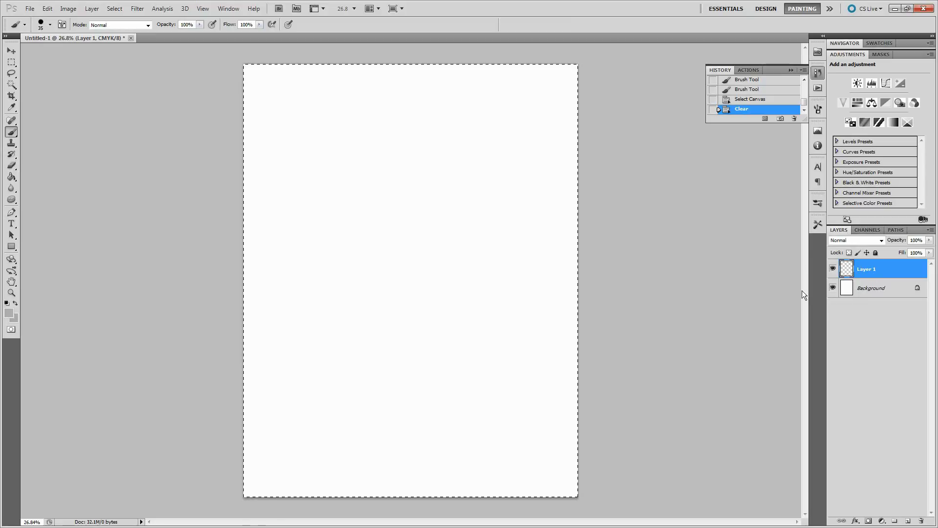
left_click(852, 292)
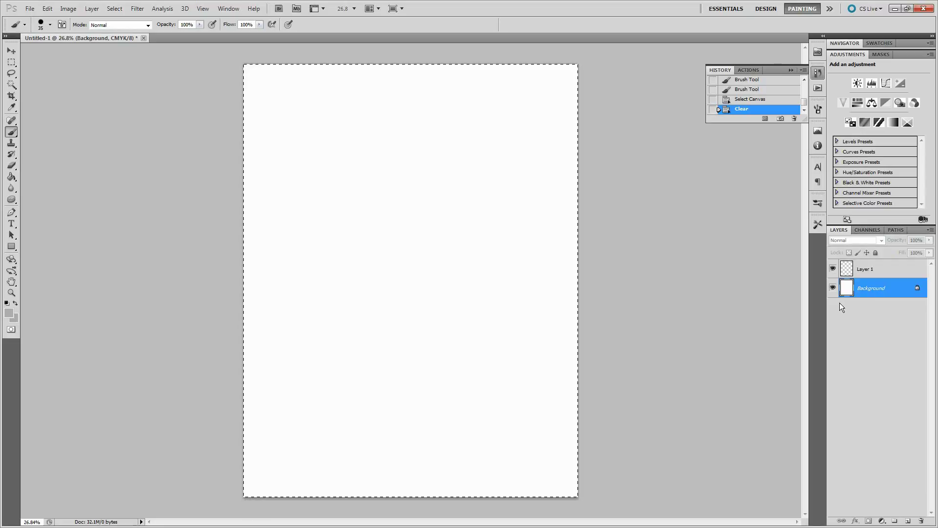
left_click(833, 288)
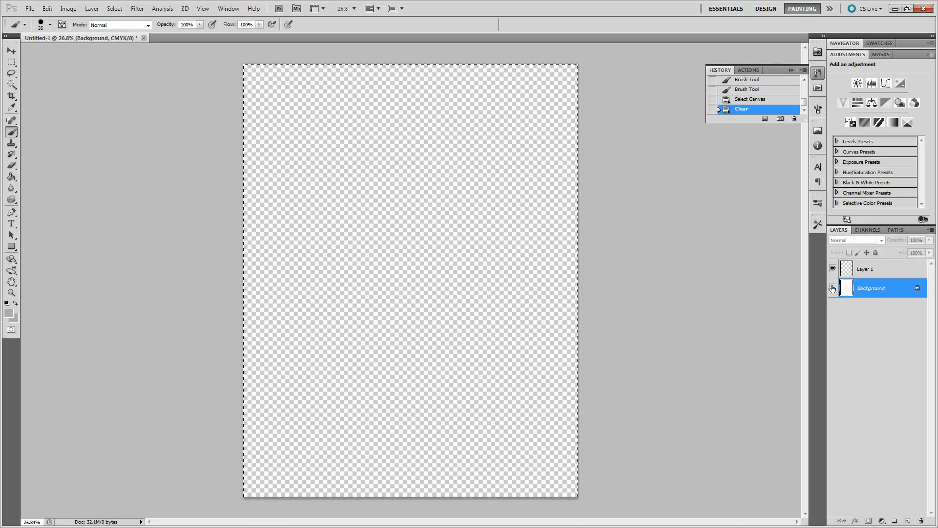
left_click(833, 288)
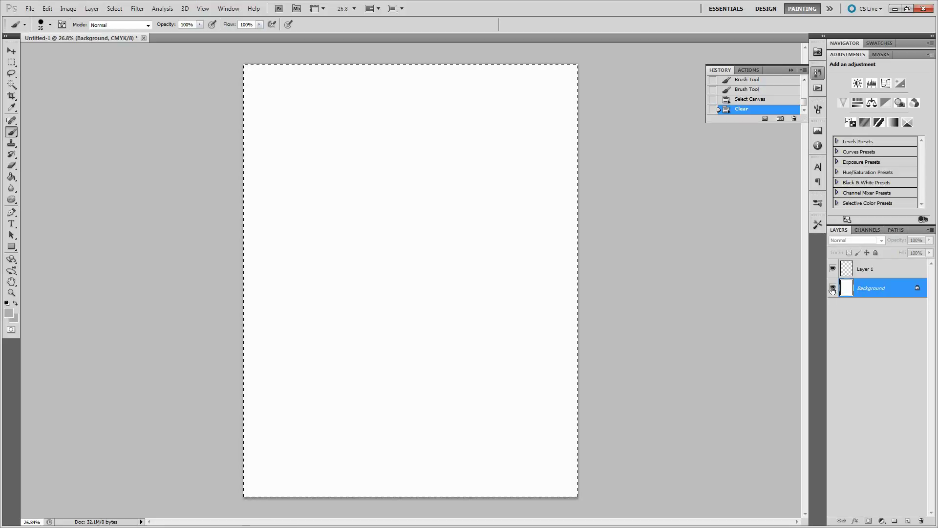
left_click(833, 289)
left_click(833, 289)
left_click(833, 289)
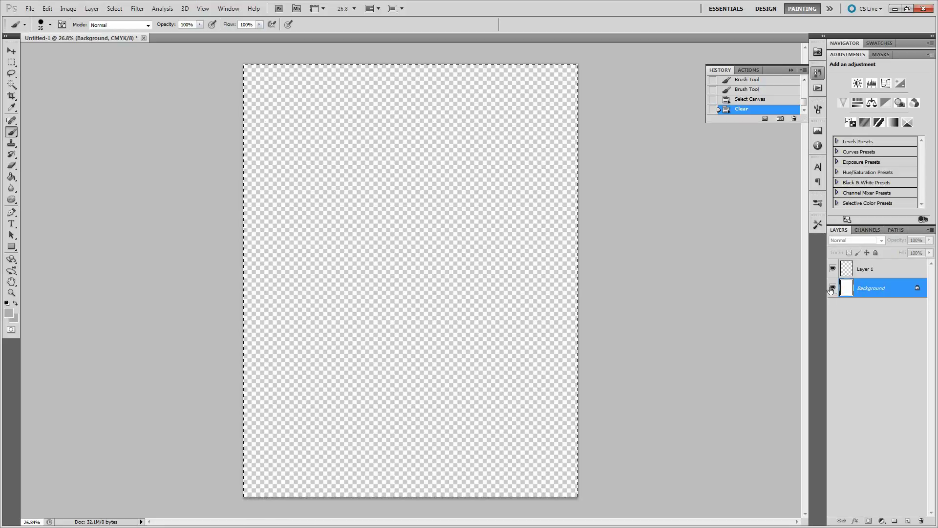
left_click(834, 289)
left_click(835, 289)
left_click(830, 292)
left_click(832, 292)
left_click(833, 290)
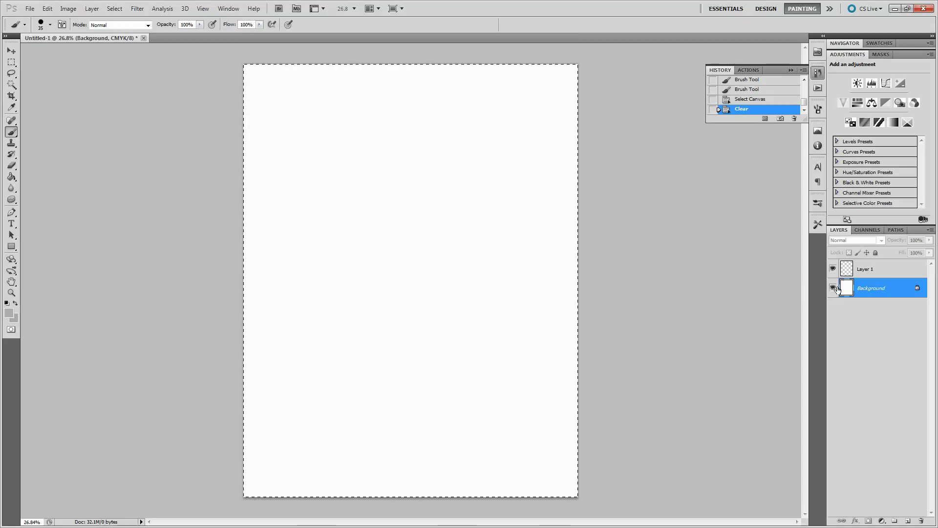
left_click(833, 289)
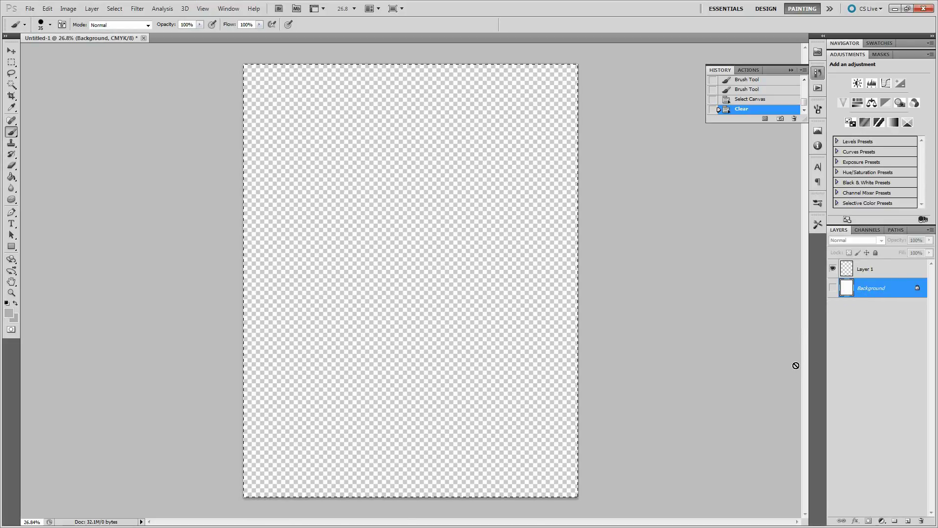
left_click(833, 288)
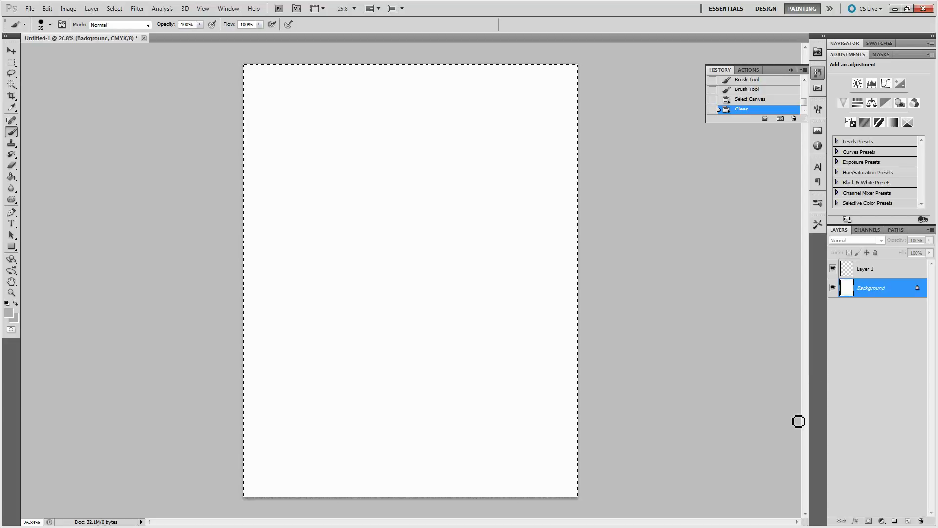
left_click(861, 273)
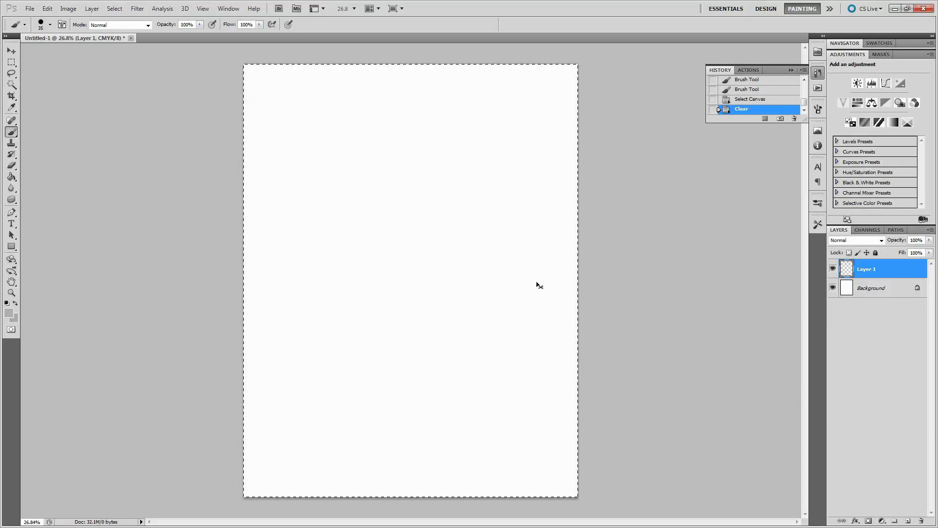
Try adding a new empty layer above Layer 1, and undo its creation
key("ctrl+o")
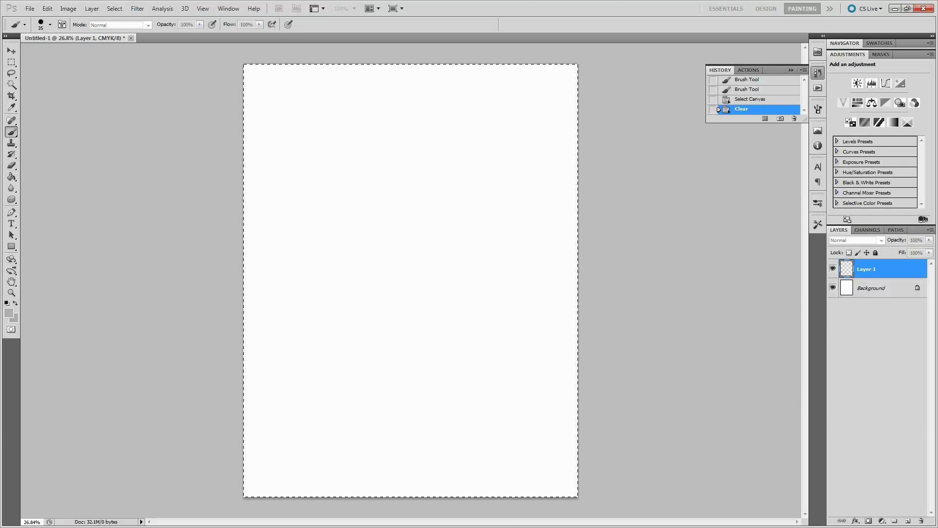
left_click_drag(374, 321, 456, 207)
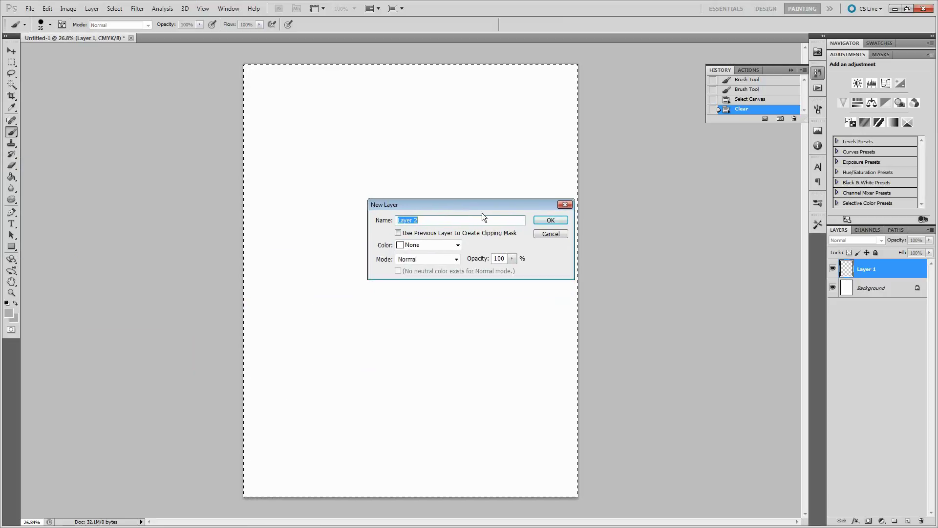
left_click(543, 234)
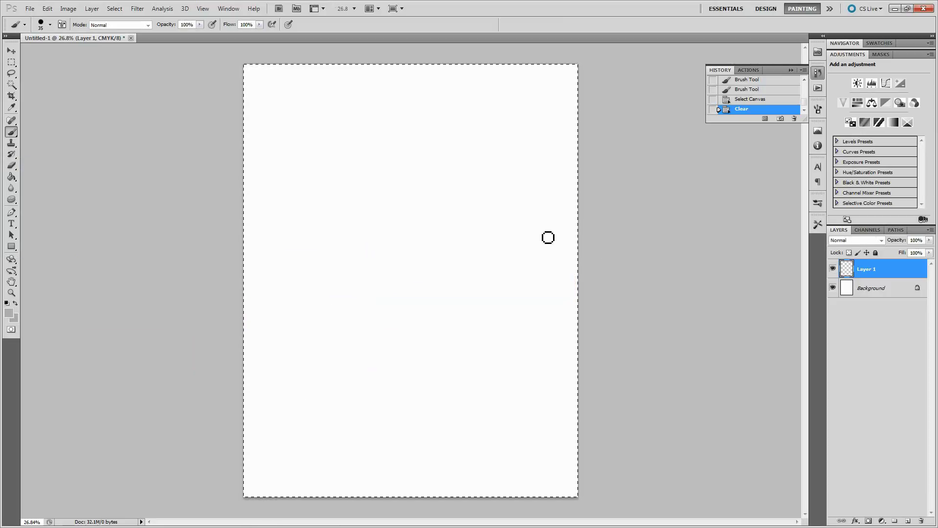
left_click(907, 521)
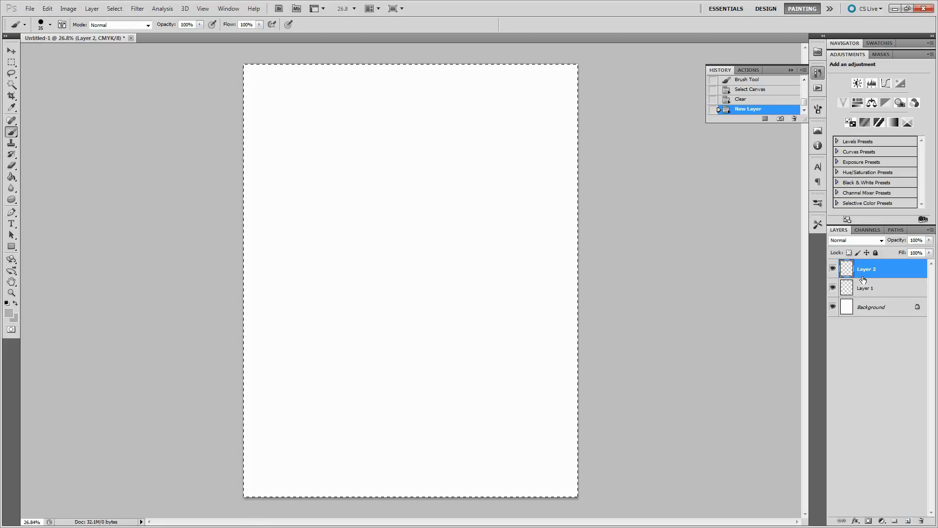
key("ctrl+z")
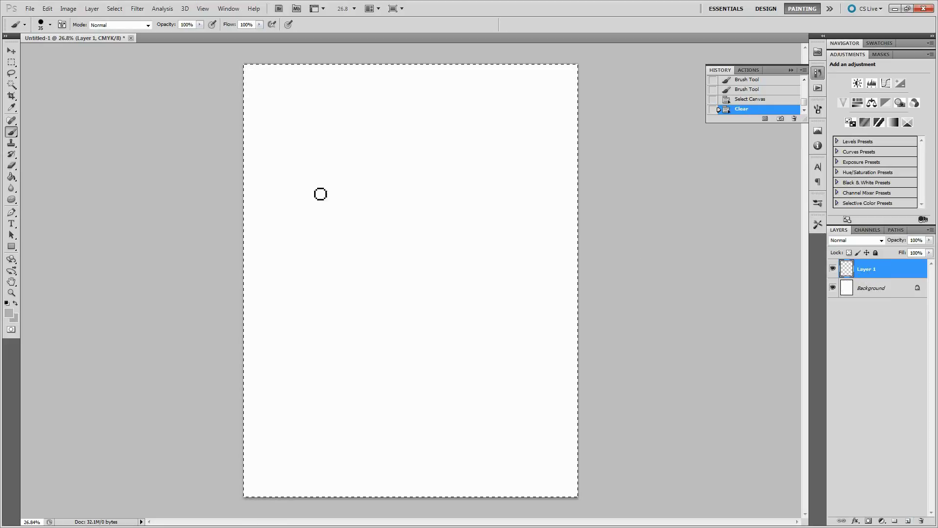
Paint a loose grey zigzag scribble on Layer 1 in the upper-left part of the page
mouse_move(294, 214)
left_mouse_down()
mouse_move(307, 210)
mouse_move(367, 249)
mouse_move(424, 245)
left_mouse_up()
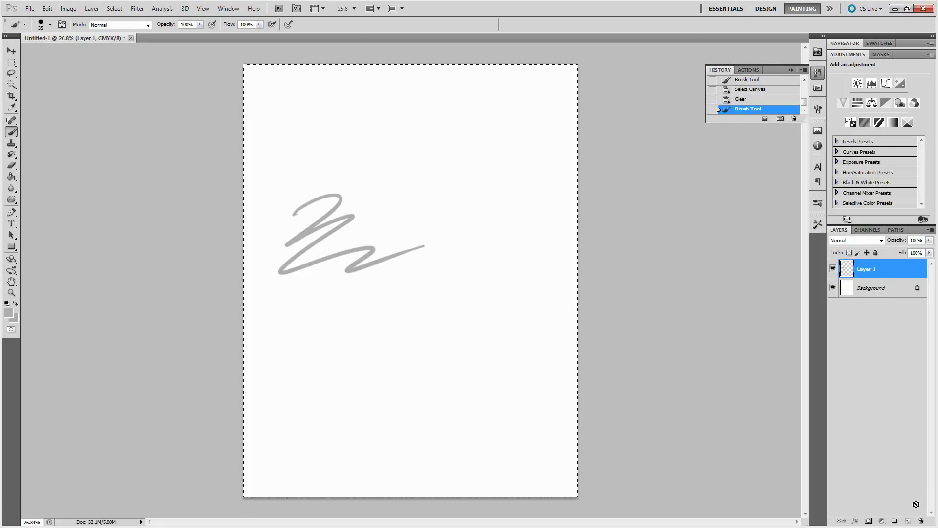
Duplicate Layer 1, clear the duplicate's contents and delete the duplicate layer
left_click_drag(866, 269, 908, 521)
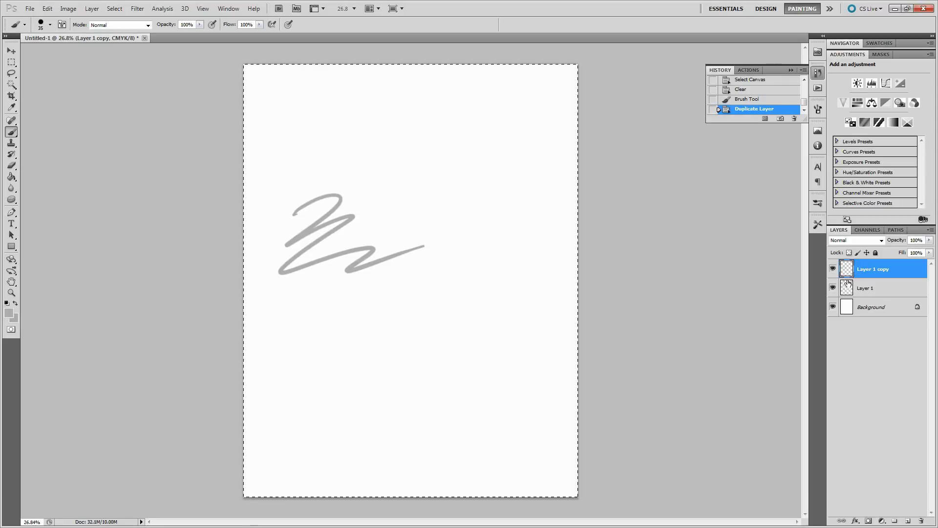
key("Delete")
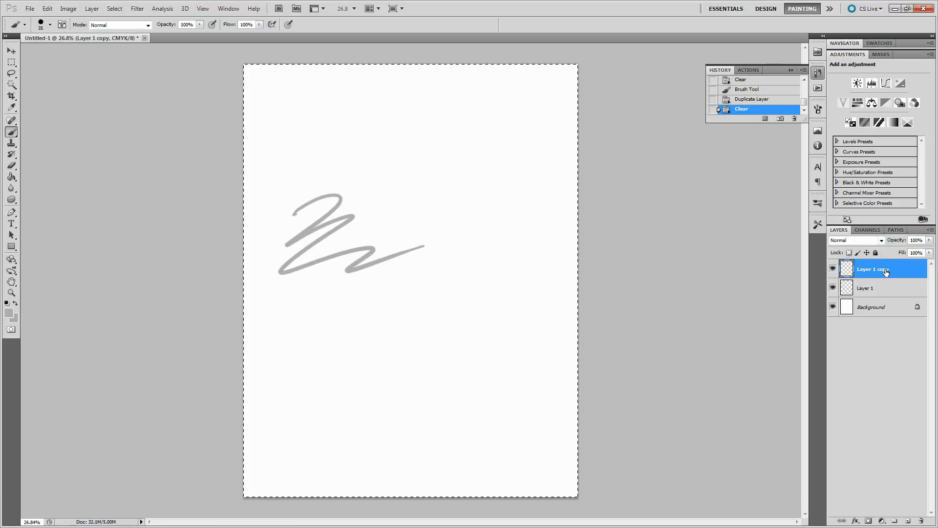
key("Delete")
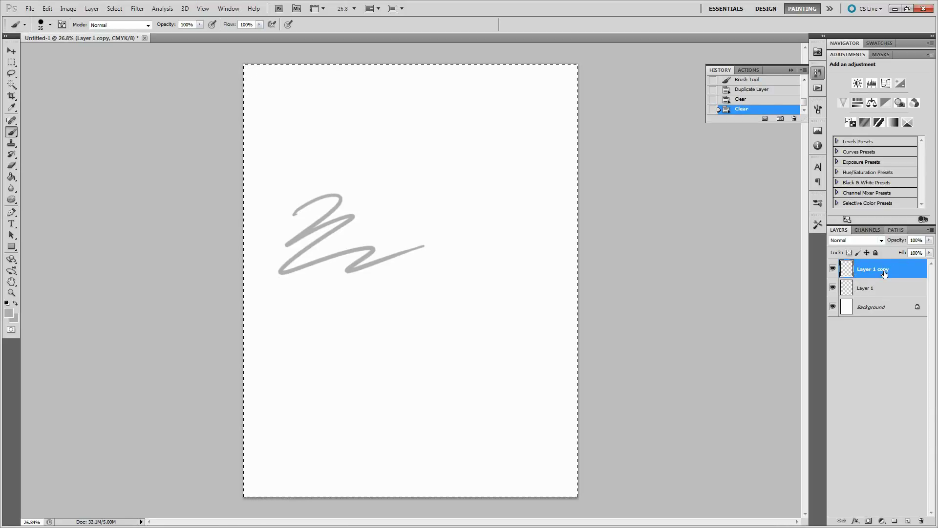
left_click(921, 521)
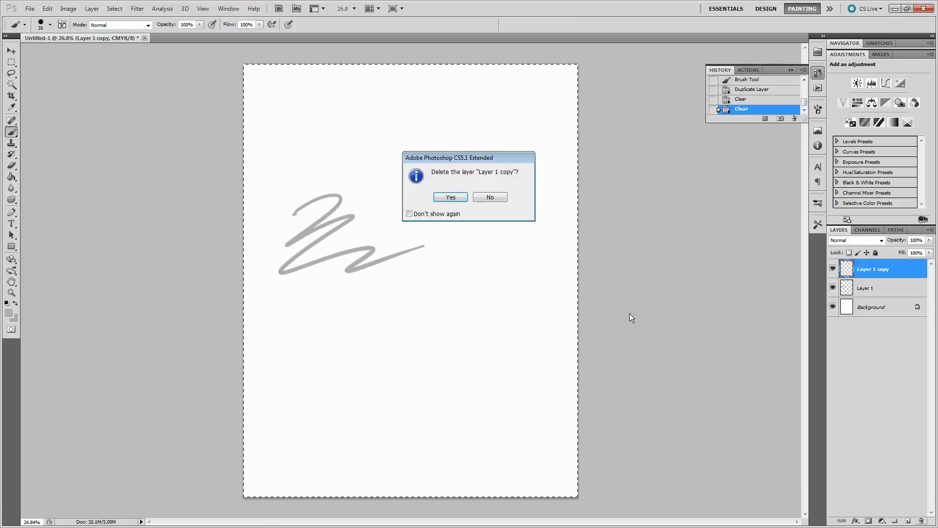
left_click(453, 196)
right_click(902, 271)
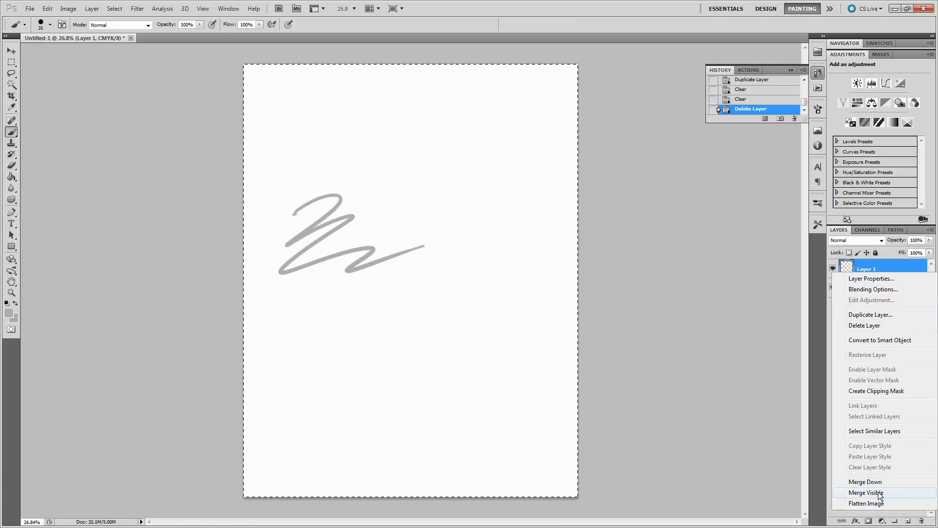
left_click(783, 437)
right_click(859, 275)
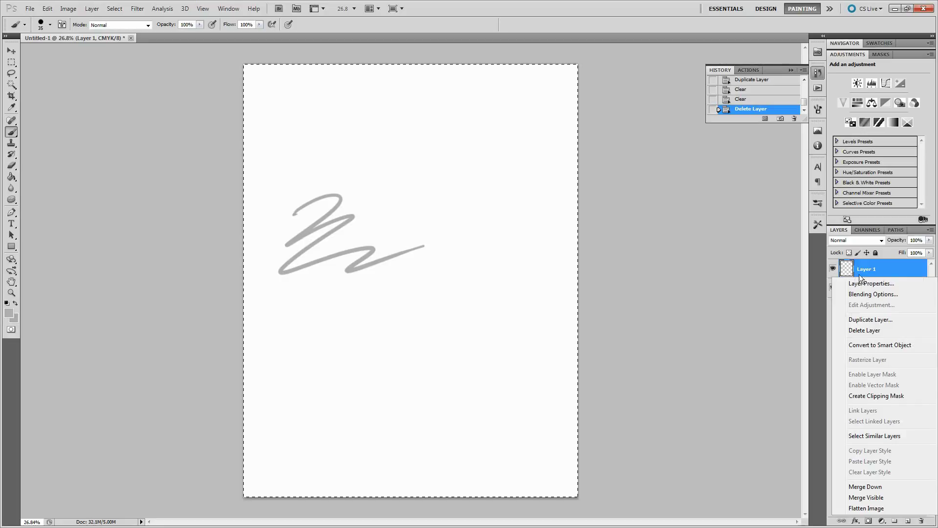
left_click(874, 496)
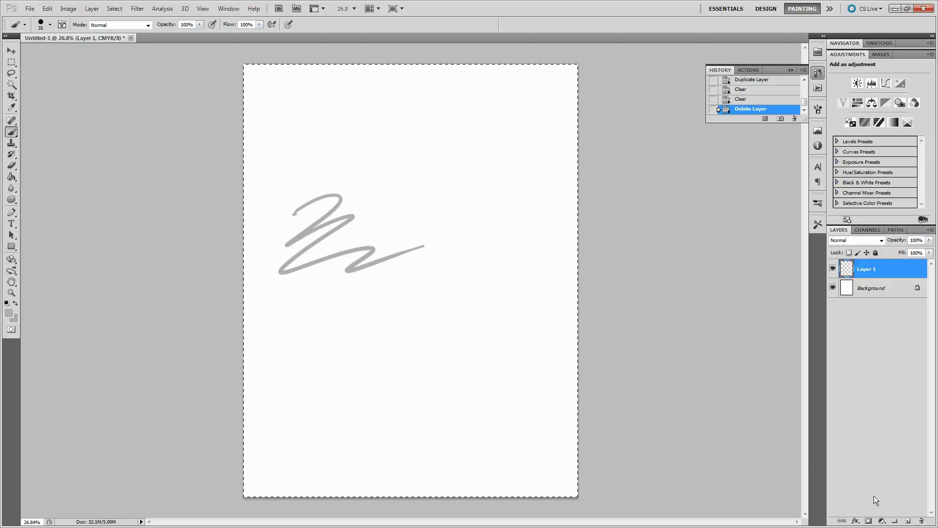
Add a new layer above Layer 1 and paint a bright red looped circle above and to the right of the grey scribble
left_click(907, 521)
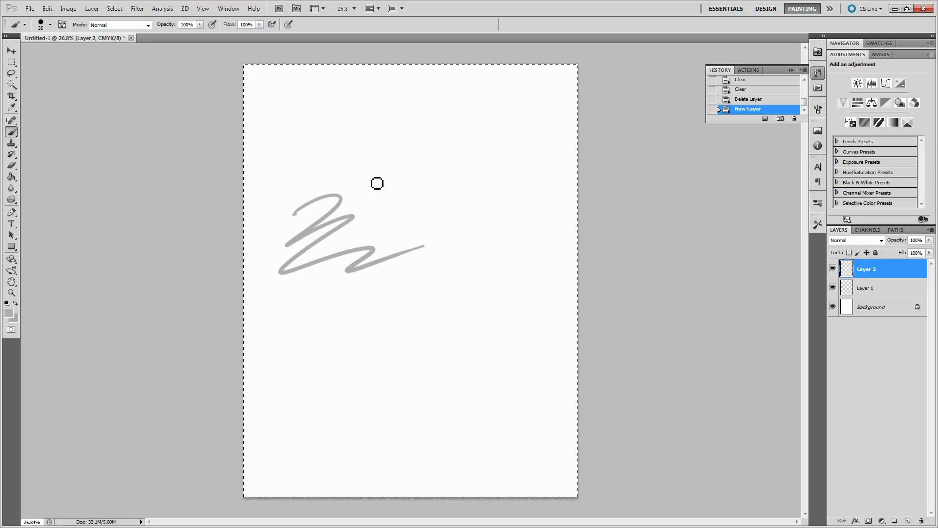
left_click(8, 312)
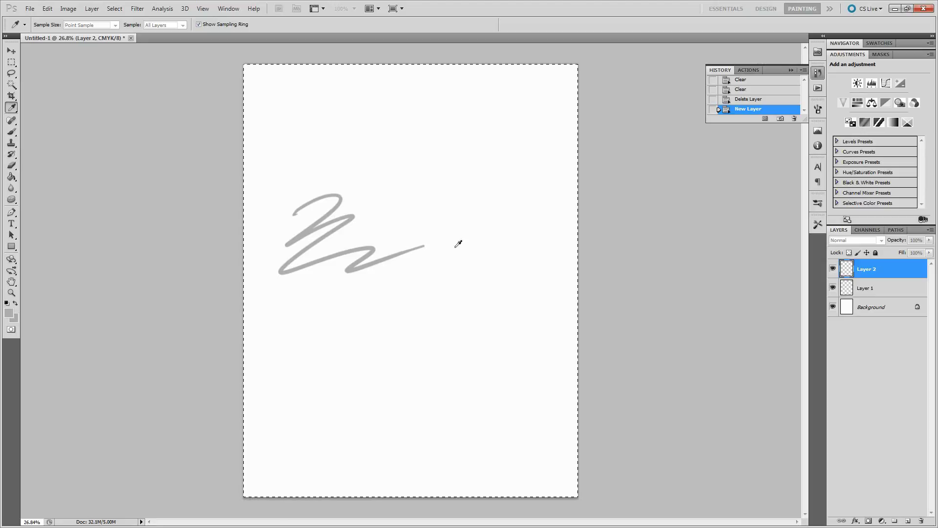
left_click_drag(602, 222, 612, 219)
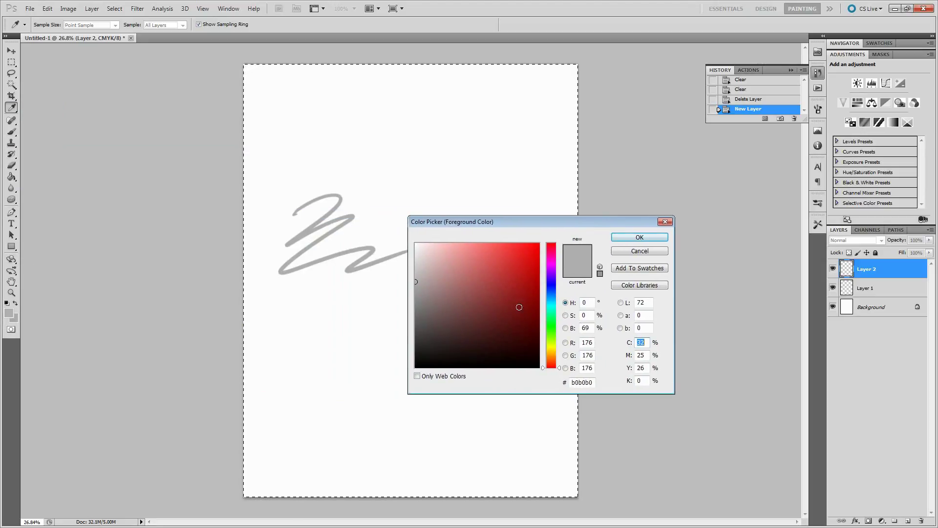
left_click_drag(519, 308, 632, 188)
left_click(633, 235)
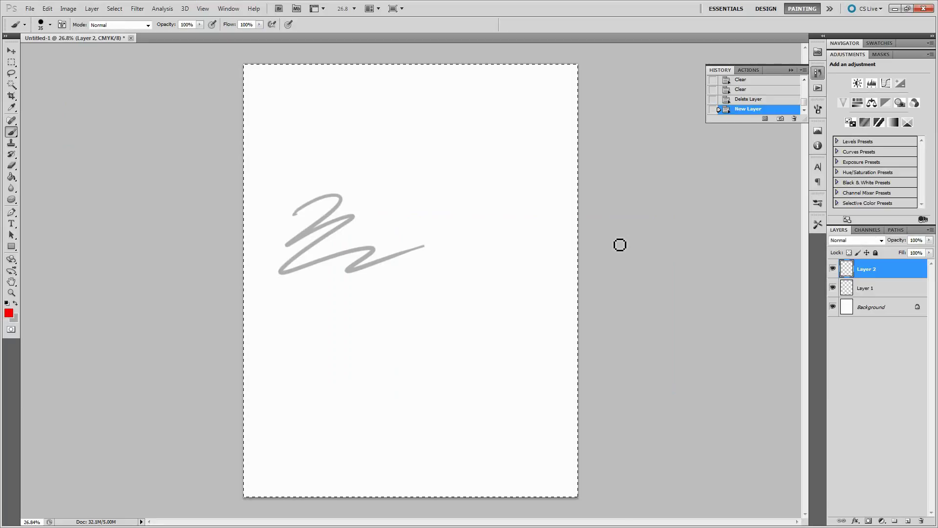
mouse_move(410, 166)
left_mouse_down()
mouse_move(439, 168)
mouse_move(421, 182)
left_mouse_up()
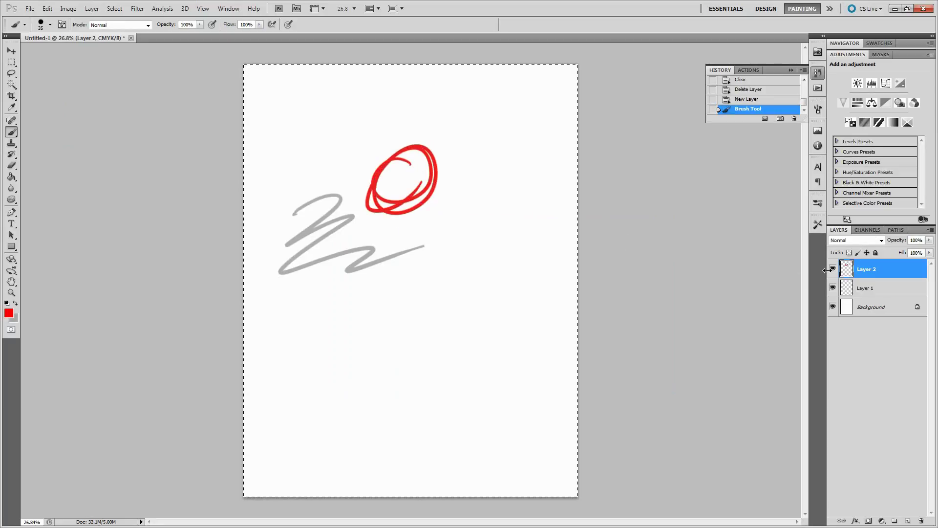
Merge Layer 2 down into Layer 1 and move the combined scribble and circle slightly up the page
right_click(907, 274)
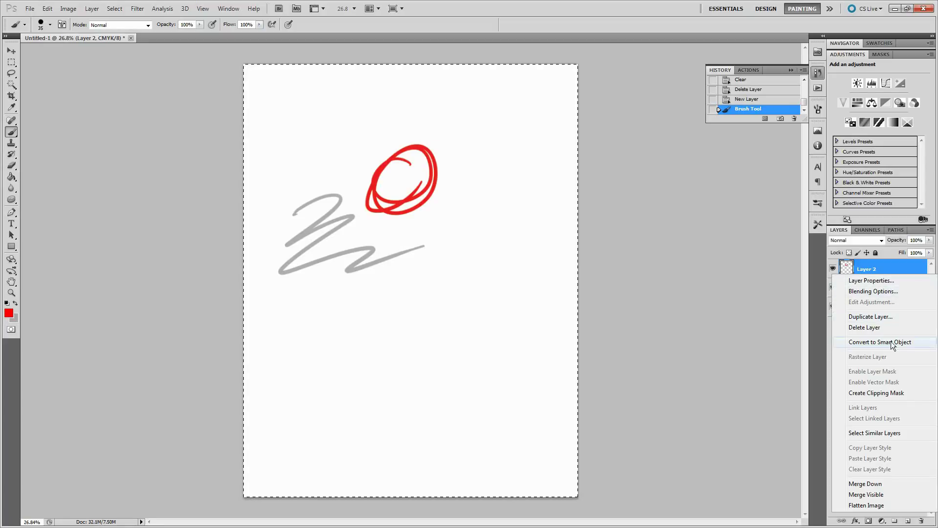
left_click(872, 483)
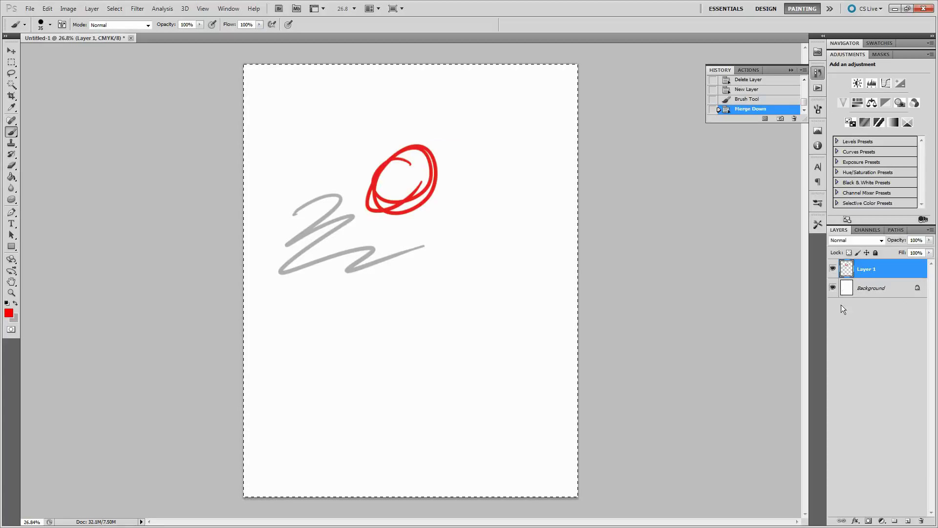
left_click(18, 50)
mouse_move(414, 212)
left_mouse_down()
mouse_move(478, 246)
mouse_move(424, 237)
mouse_move(554, 490)
mouse_move(467, 253)
mouse_move(424, 179)
left_mouse_up()
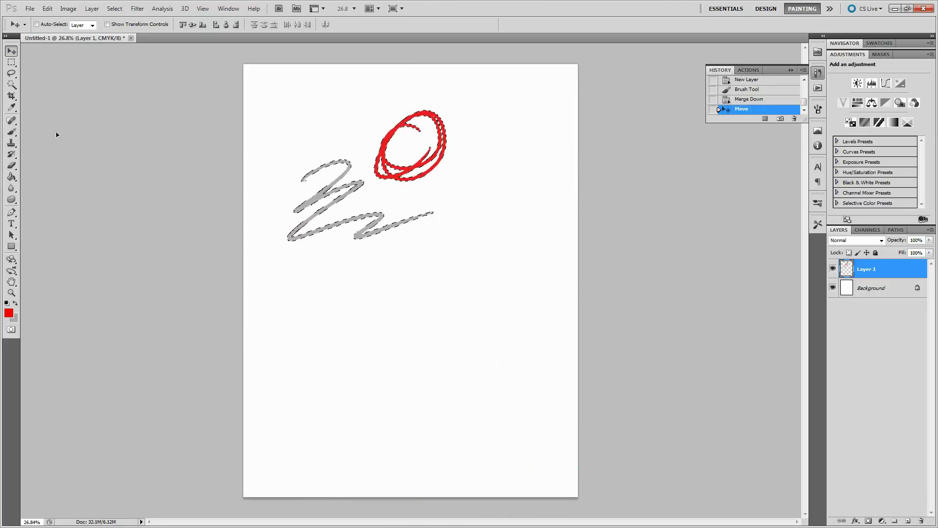
Remove the selection, and undo that together with the move and the layer merge
left_click(13, 63)
left_click(514, 283)
key("ctrl+z")
key("ctrl+alt+z")
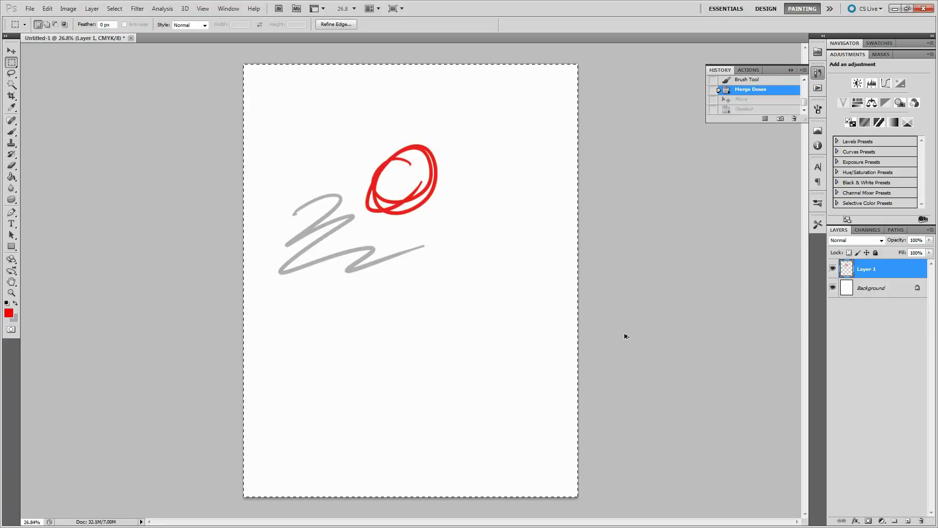
key("ctrl+alt+z")
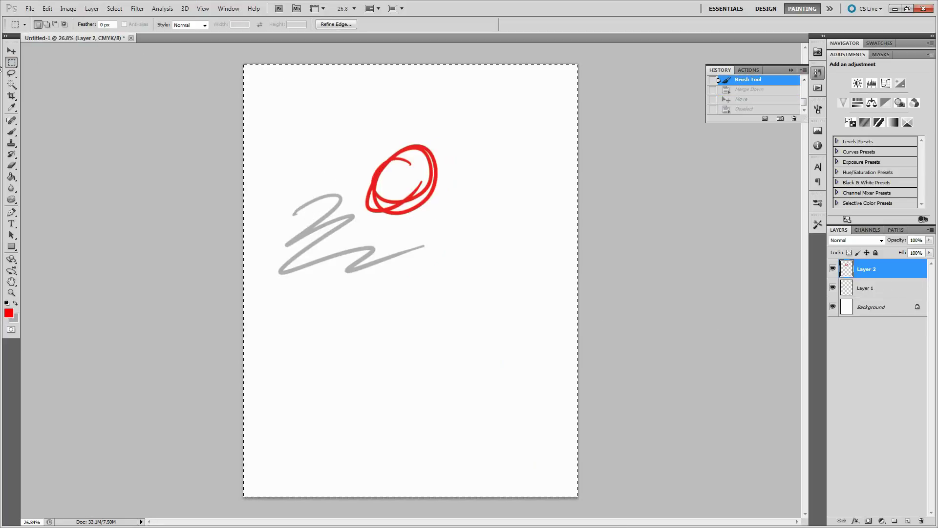
Deselect the canvas and move the red circle on Layer 2 down over the grey scribble
key("ctrl+d")
left_click(10, 53)
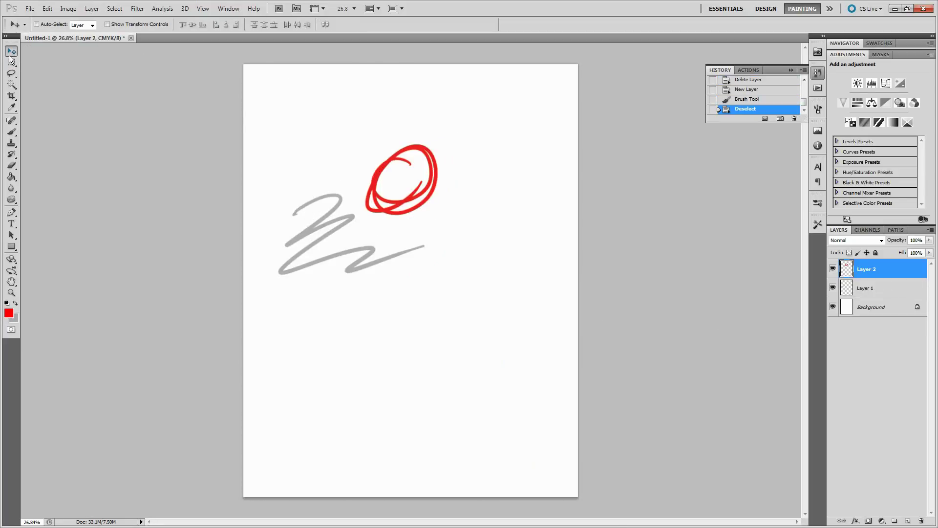
mouse_move(399, 191)
left_mouse_down()
mouse_move(446, 223)
mouse_move(396, 252)
mouse_move(316, 273)
mouse_move(303, 216)
mouse_move(325, 266)
mouse_move(359, 250)
left_mouse_up()
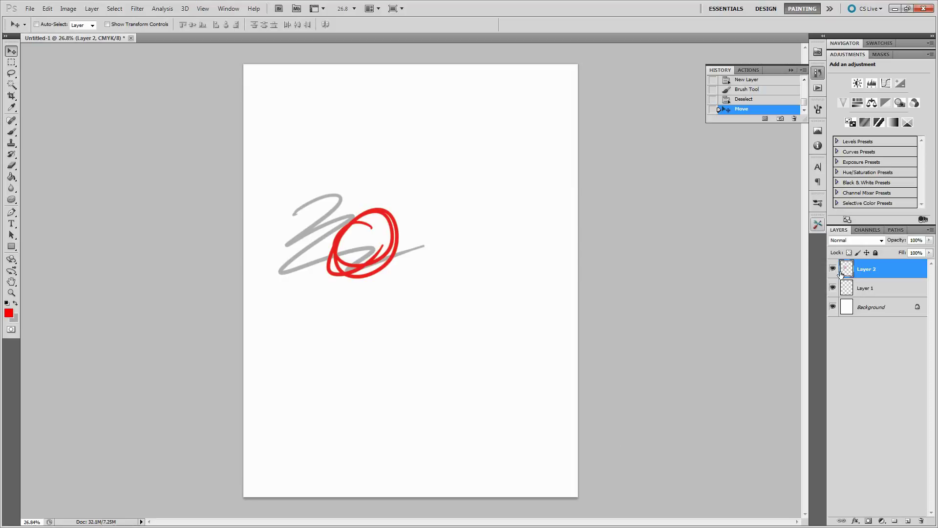
Merge Layer 1 down into the Background, and undo that merge
left_click(858, 286)
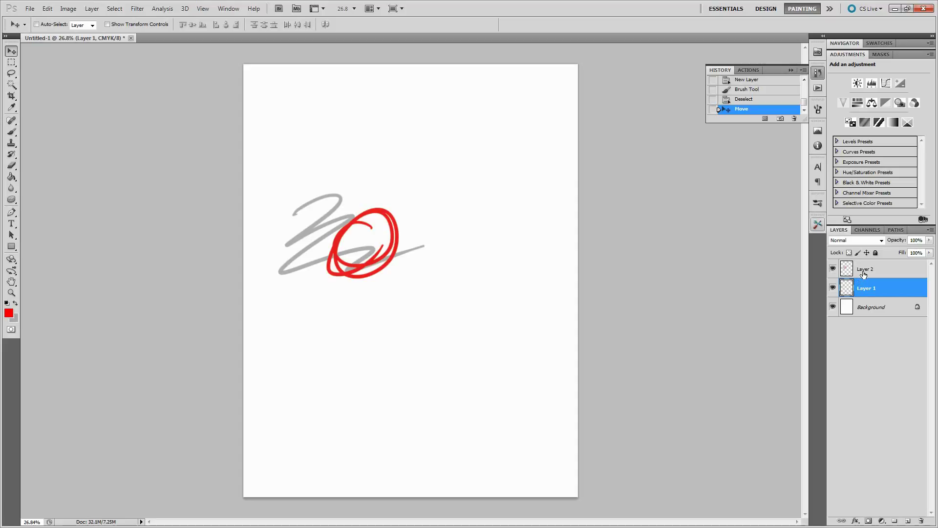
left_click(863, 272)
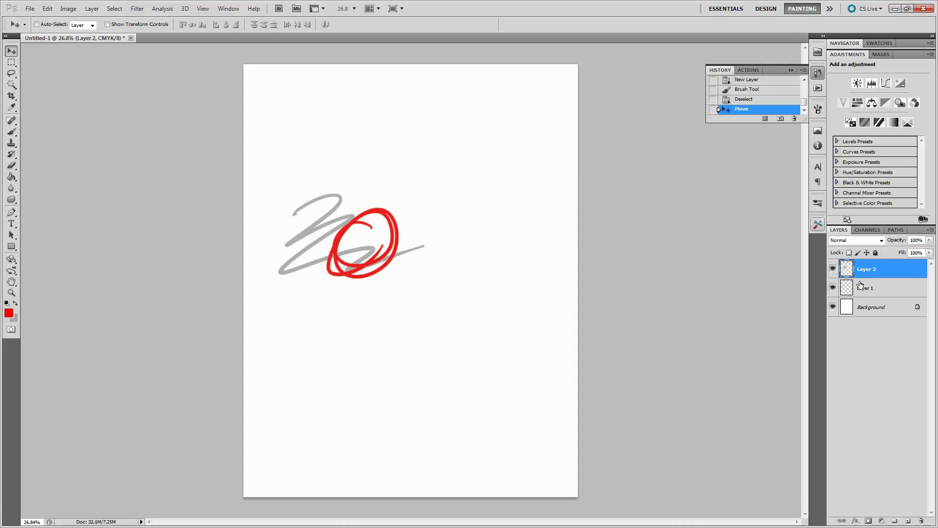
left_click(858, 289)
key("ctrl+e")
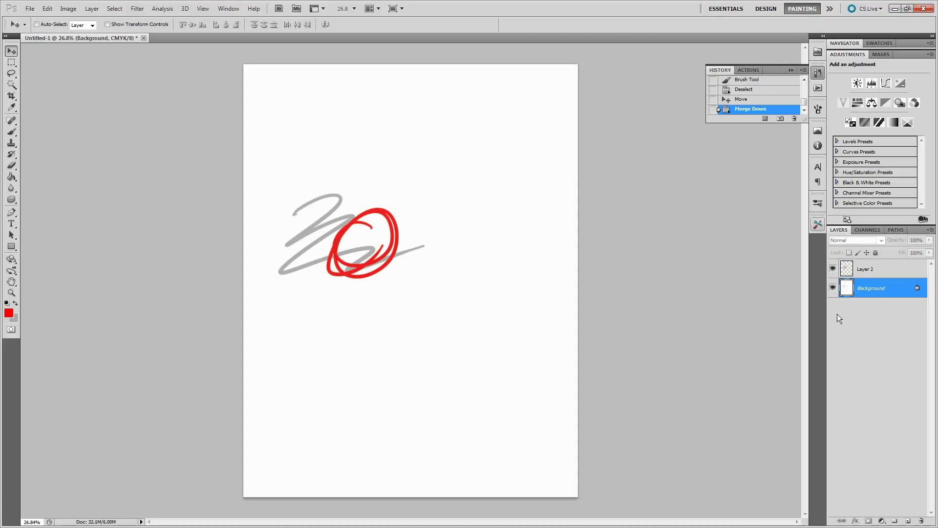
left_click(854, 276)
key("ctrl+z")
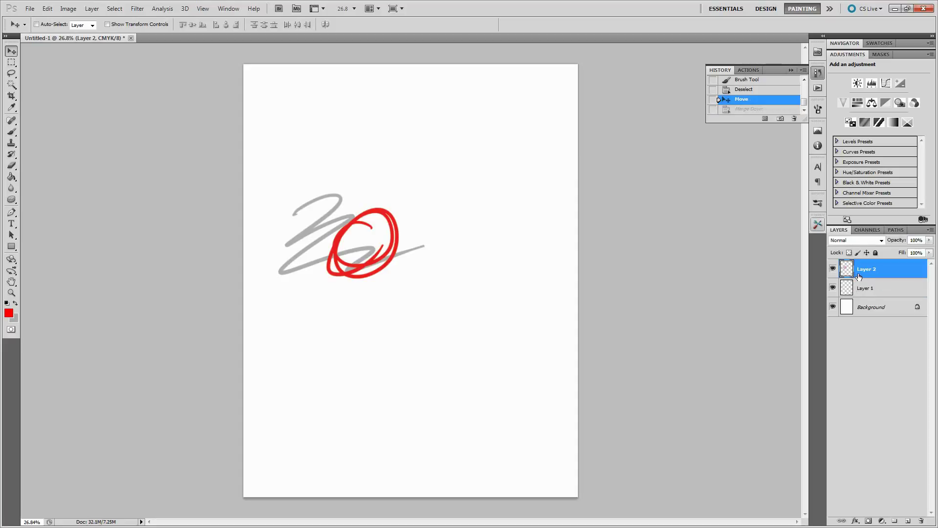
Merge Layer 2 down into Layer 1 and move the combined scribble and circle down and to the right
key("space")
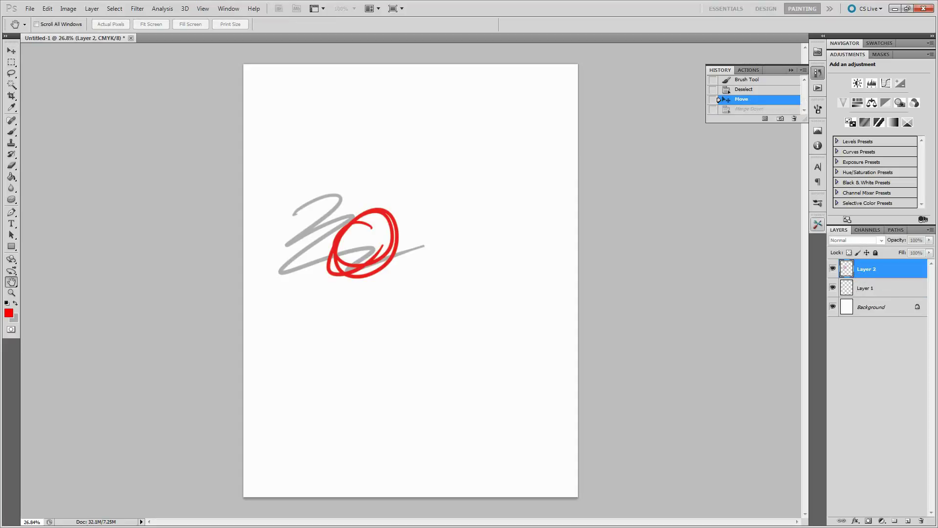
right_click(902, 269)
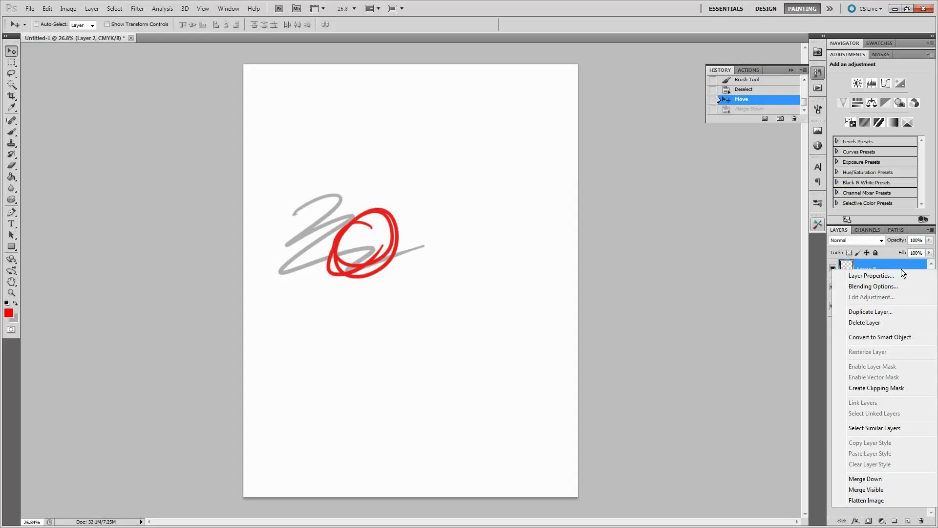
left_click(864, 478)
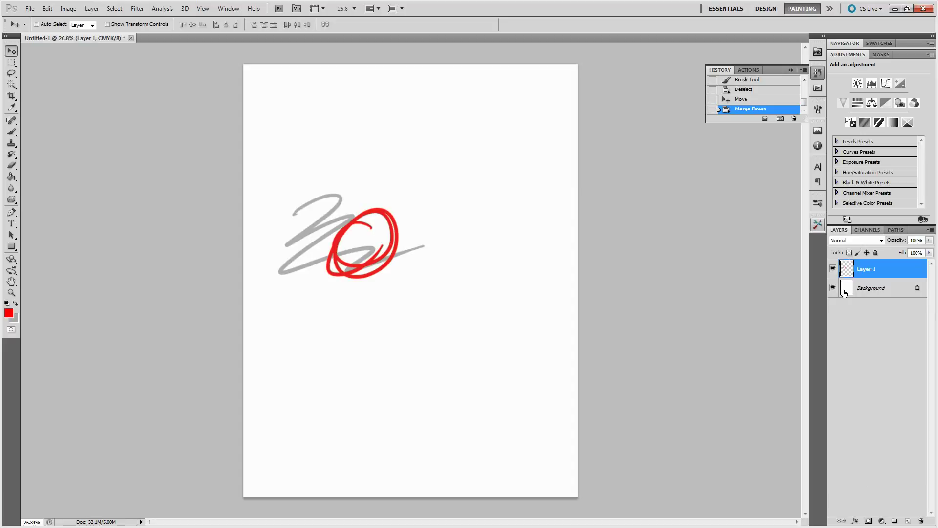
mouse_move(319, 257)
left_mouse_down()
mouse_move(377, 300)
mouse_move(355, 285)
left_mouse_up()
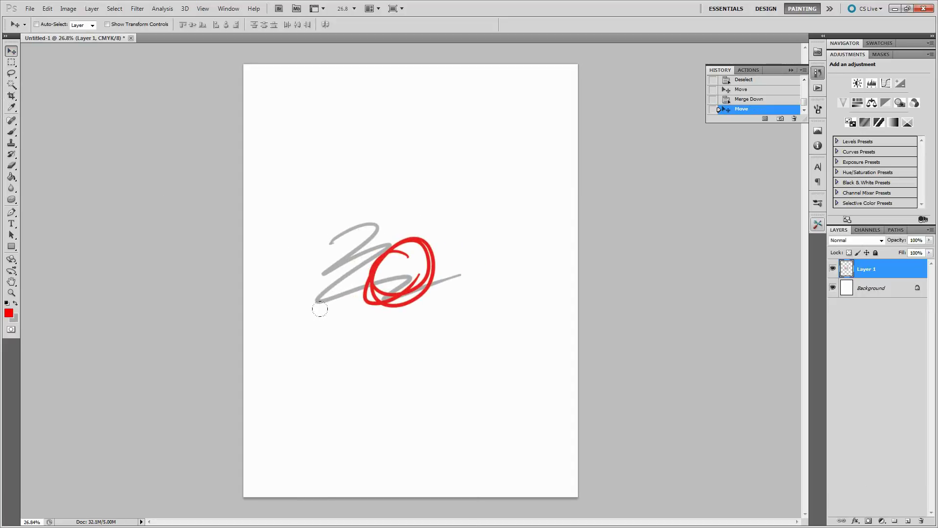
Erase part of the merged artwork where circle and scribble overlap, and undo back to before the red circle was moved
mouse_move(372, 291)
left_mouse_down()
mouse_move(396, 274)
mouse_move(363, 301)
mouse_move(403, 265)
mouse_move(377, 299)
left_mouse_up()
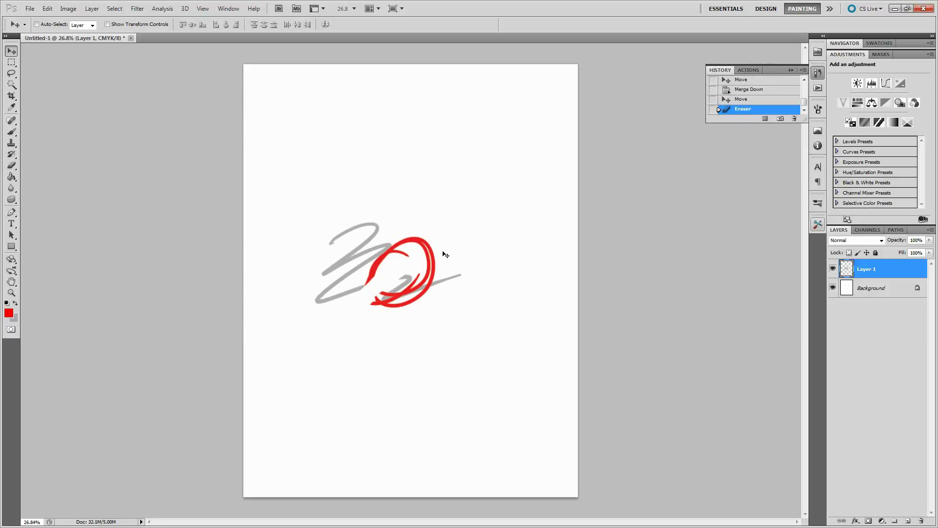
key("ctrl+z")
key("ctrl+alt+z")
key("ctrl+alt+z")
key("ctrl+alt+z")
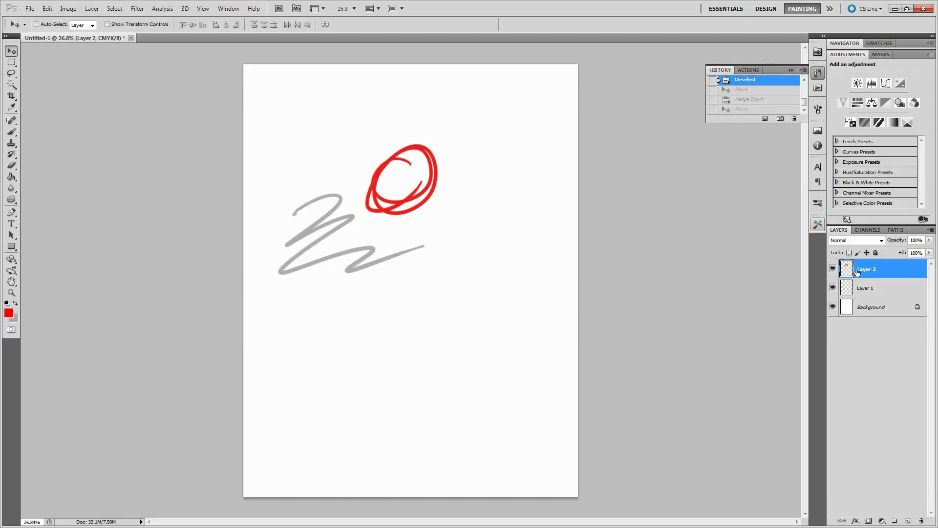
Duplicate Layer 1 and Layer 2 together and merge the two copies into one layer
left_click(865, 288, "shift")
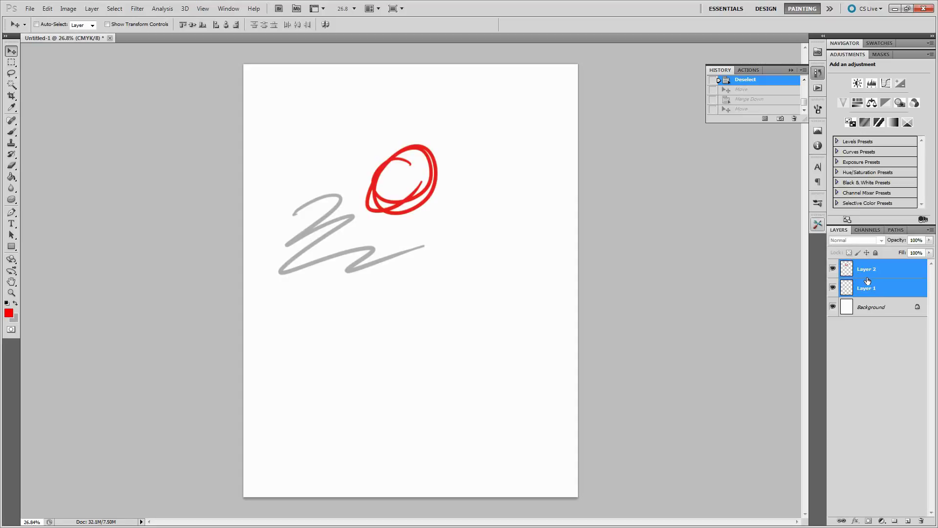
right_click(868, 277)
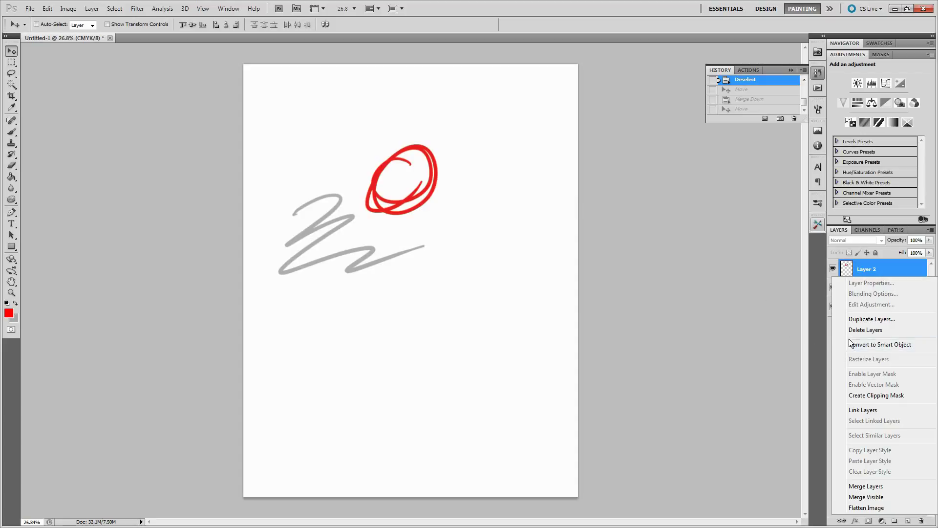
left_click(870, 323)
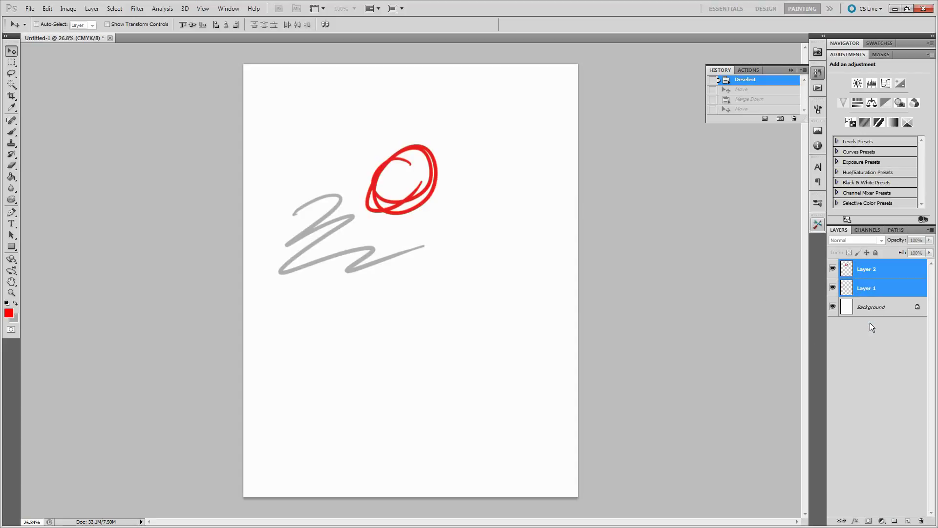
left_click(579, 261)
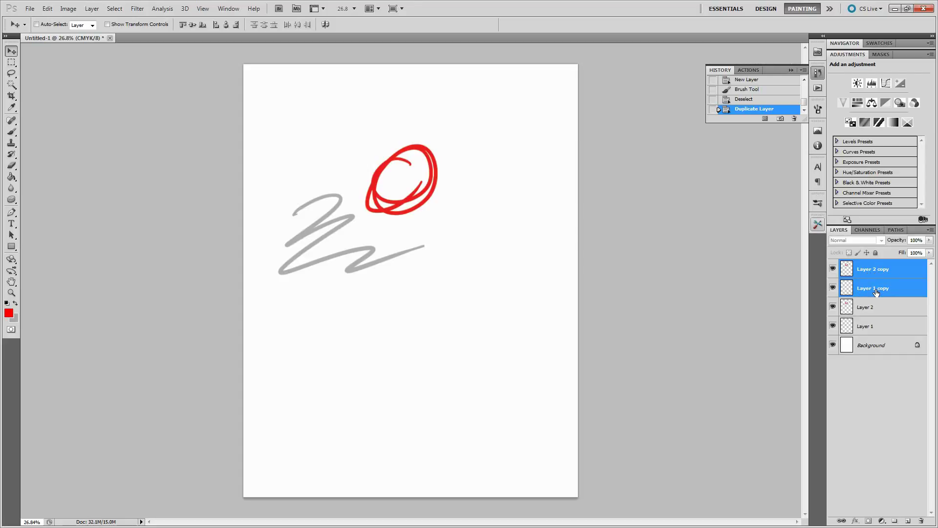
right_click(879, 273)
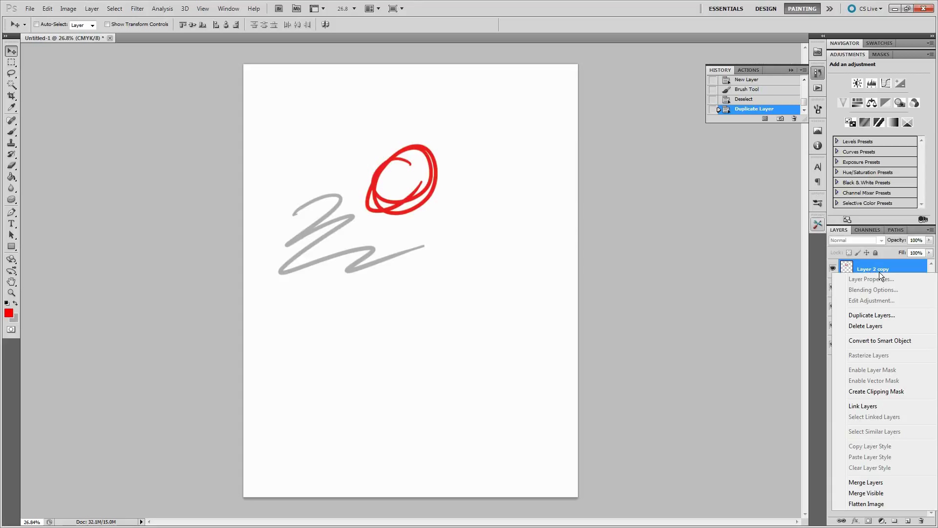
left_click(873, 480)
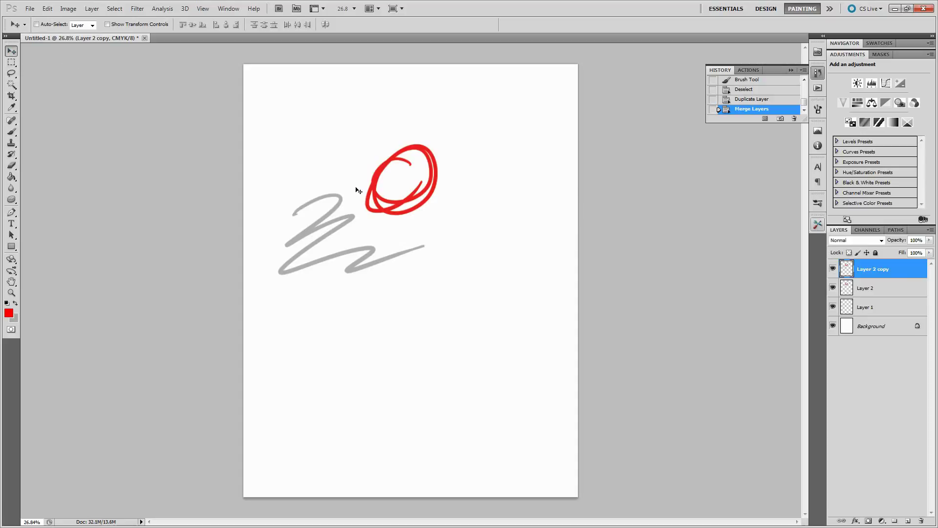
Move the merged copy to below the original artwork, and raise the red circle on Layer 2 slightly
mouse_move(361, 188)
left_mouse_down()
mouse_move(520, 273)
mouse_move(340, 339)
mouse_move(414, 280)
mouse_move(463, 193)
mouse_move(417, 247)
mouse_move(448, 220)
left_mouse_up()
left_click(894, 291)
left_click(875, 268)
mouse_move(406, 291)
left_mouse_down()
mouse_move(319, 214)
mouse_move(372, 376)
left_mouse_up()
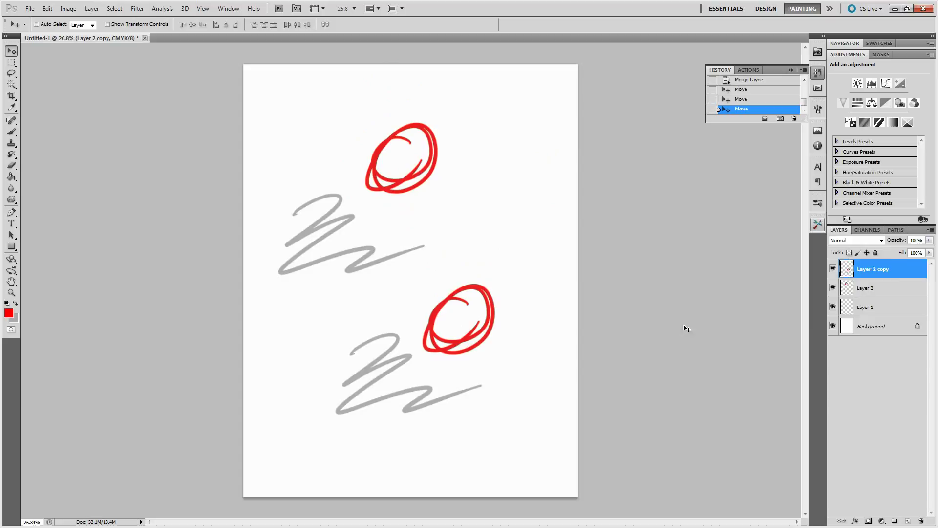
Hide and reshow Layer 2 copy, Layer 2 and Layer 1 to check which artwork each layer holds
left_click(833, 269)
left_click(833, 289)
left_click(833, 288)
left_click(833, 307)
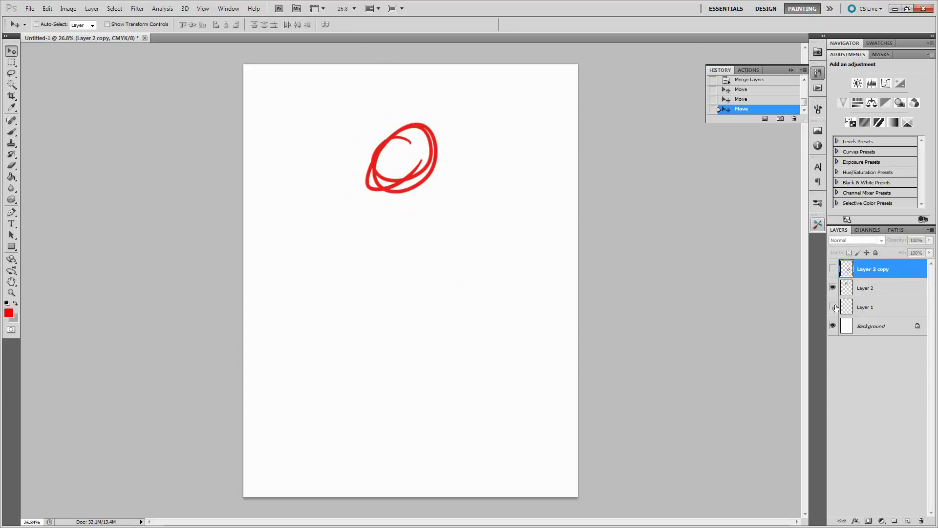
left_click(833, 307)
left_click(833, 268)
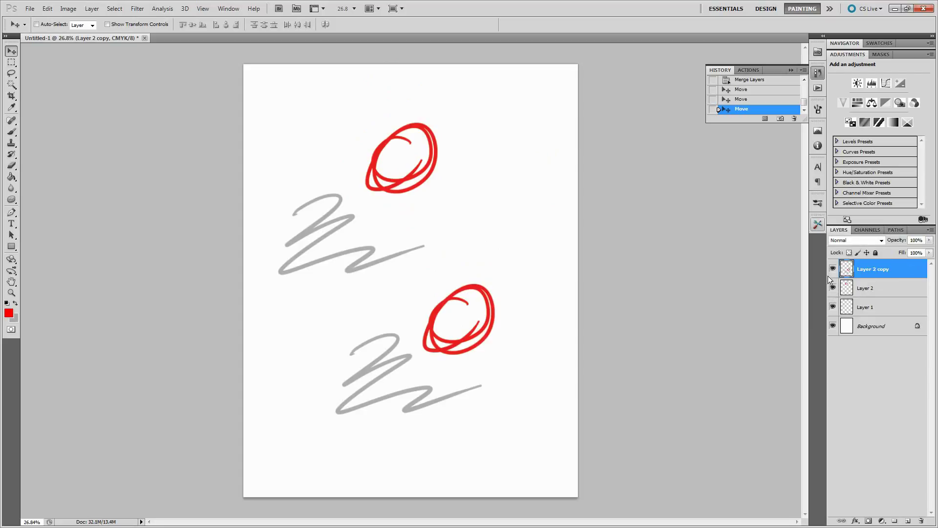
Hide Layer 2 and Layer 1, and move the artwork on Layer 2 copy up the page and slightly left
left_click(832, 288)
right_click(832, 289)
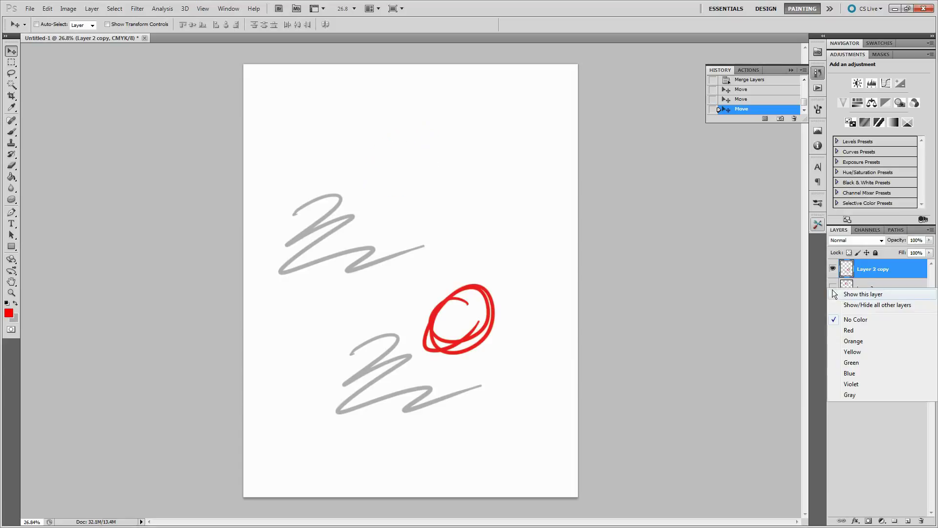
left_click(843, 287)
left_click(833, 306)
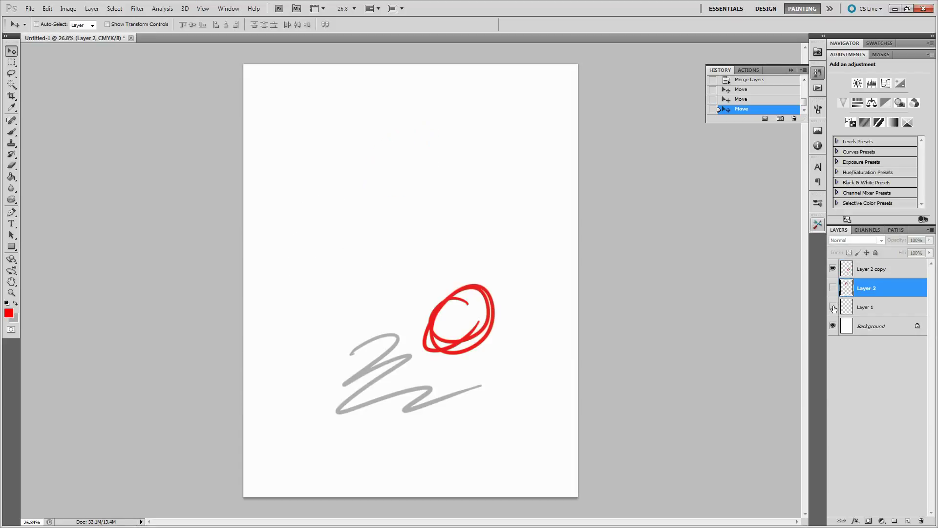
left_click(833, 307)
left_click(832, 307)
left_click(846, 276)
left_click_drag(483, 373, 474, 278)
Toggle the original layers and the merged copy to compare them, and leave Layer 1, Layer 2 and Layer 2 copy all shown
left_click(833, 288)
left_click(832, 288)
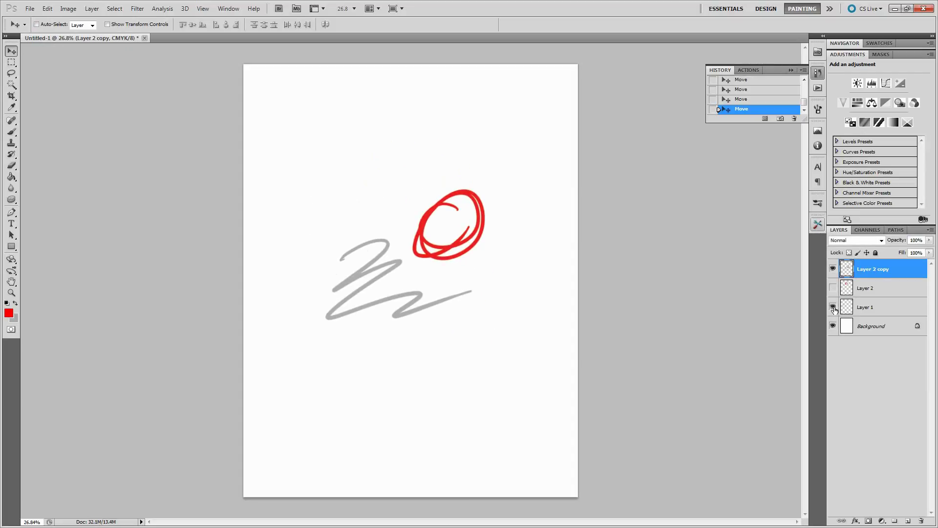
left_click(832, 306)
left_click(832, 306)
left_click(847, 291)
left_click(861, 268)
mouse_move(803, 101)
left_mouse_down()
mouse_move(802, 80)
mouse_move(804, 111)
left_mouse_up()
left_click(833, 268)
left_click(833, 288)
left_click(832, 268)
left_click(833, 306)
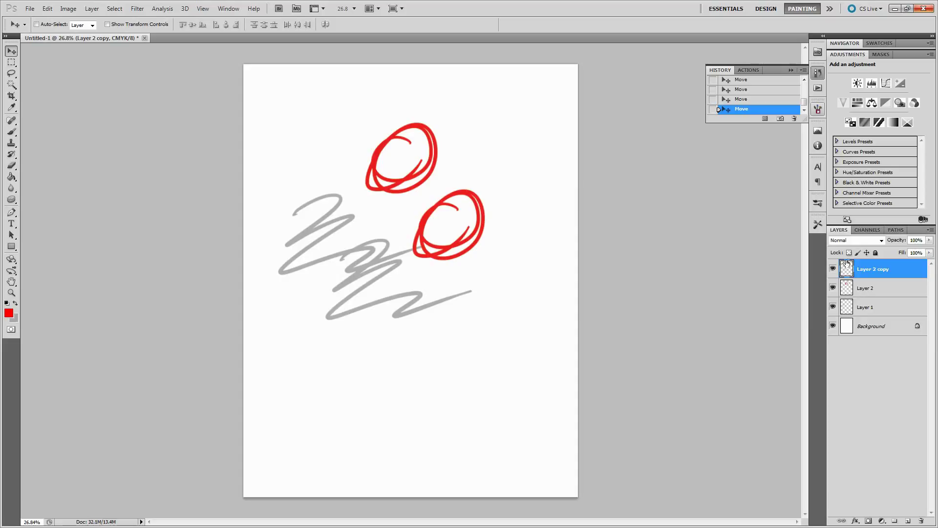
Delete the Layer 2 copy layer holding the merged scribble and circle
left_click(832, 268)
left_click(833, 269)
key("Delete")
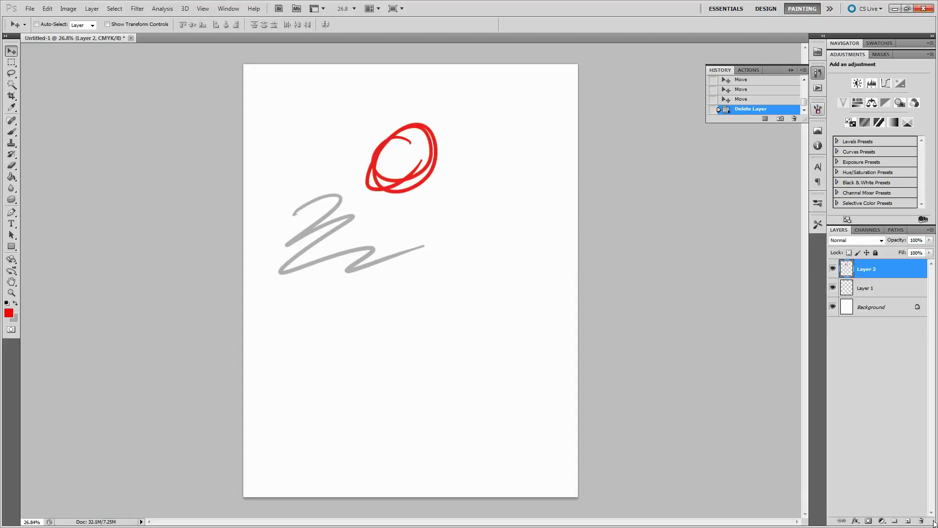
Add a new layer above Layer 2 and paint a round-topped box outline in teal #21aaa5 to the right of the grey scribble
left_click(908, 521)
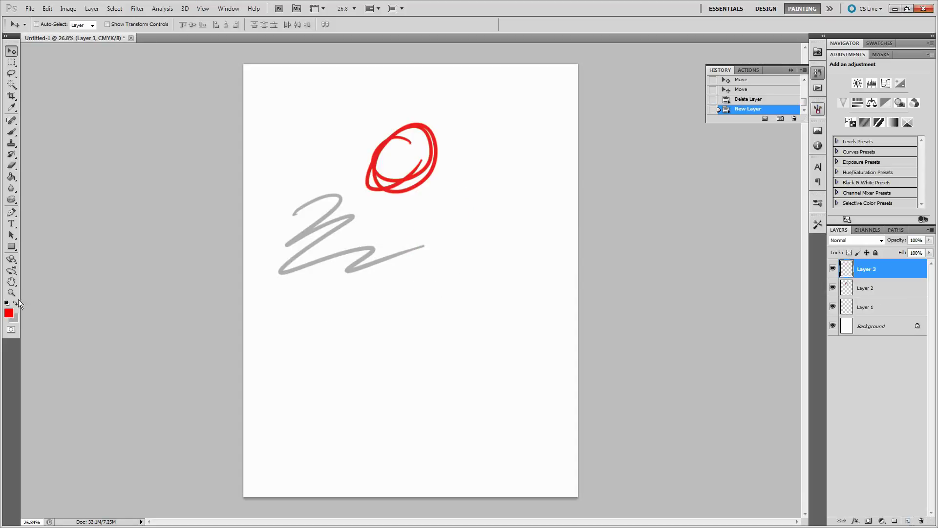
left_click(8, 313)
left_click(550, 299)
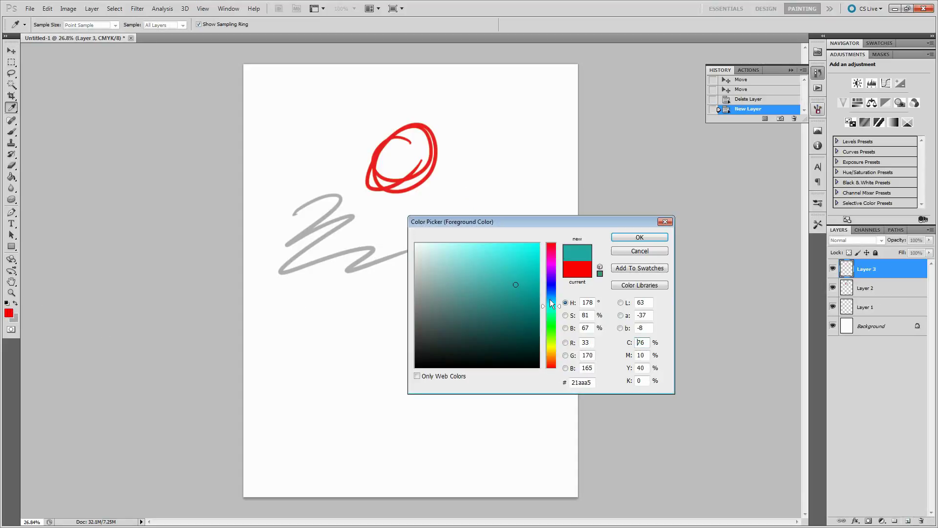
left_click(614, 239)
key("b")
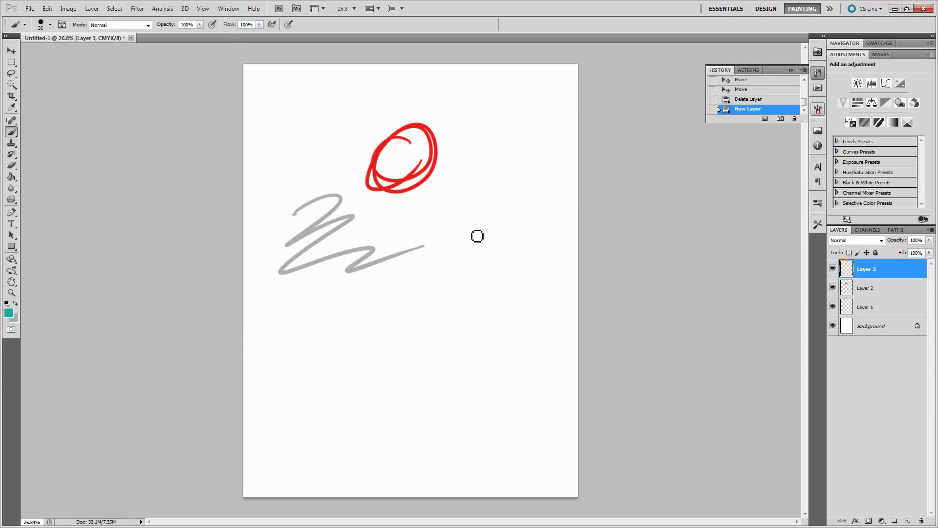
left_click_drag(478, 236, 477, 272)
left_click_drag(473, 237, 528, 276)
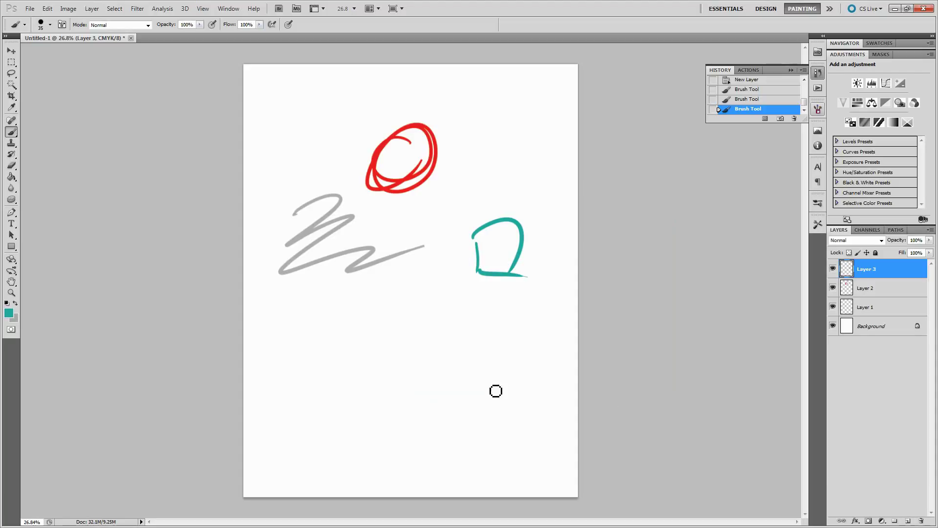
Set the foreground colour to purple and paint a large triangle on Layer 3 below the grey scribble
left_click(9, 313)
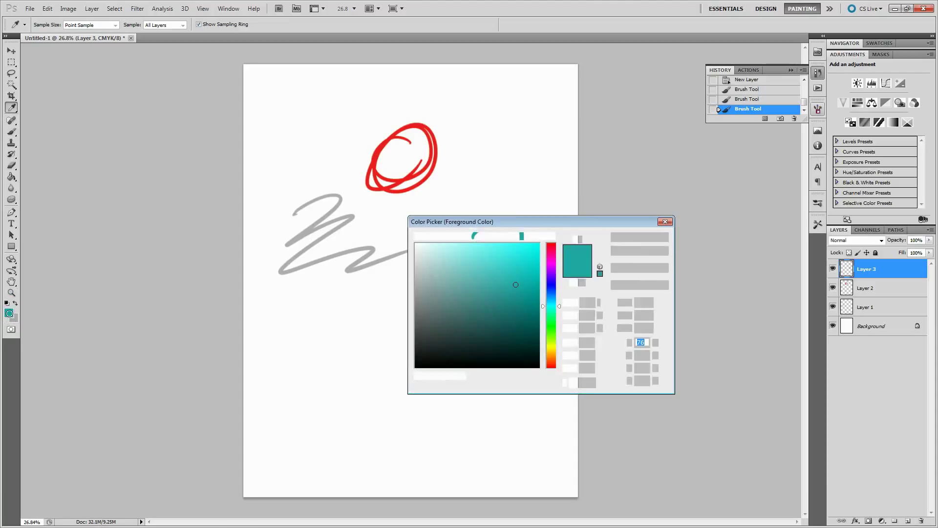
left_click(552, 244)
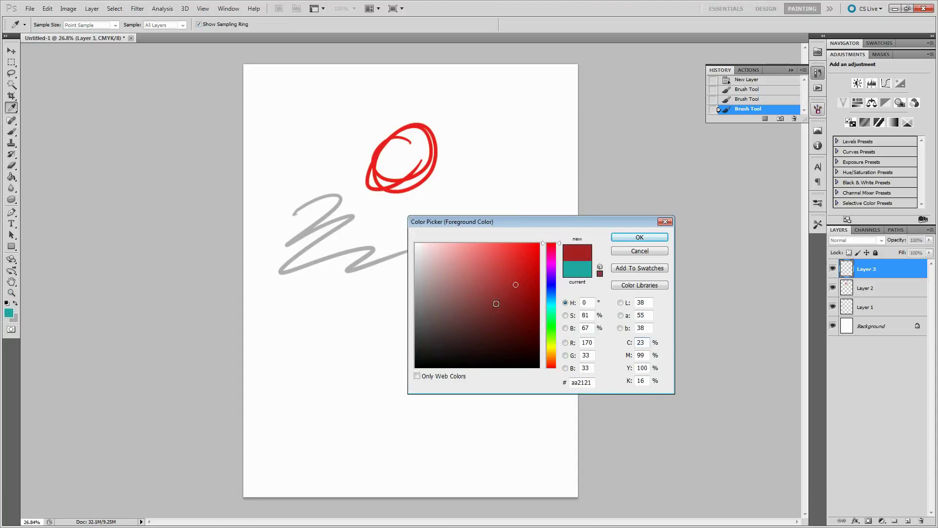
left_click(551, 269)
left_click(621, 240)
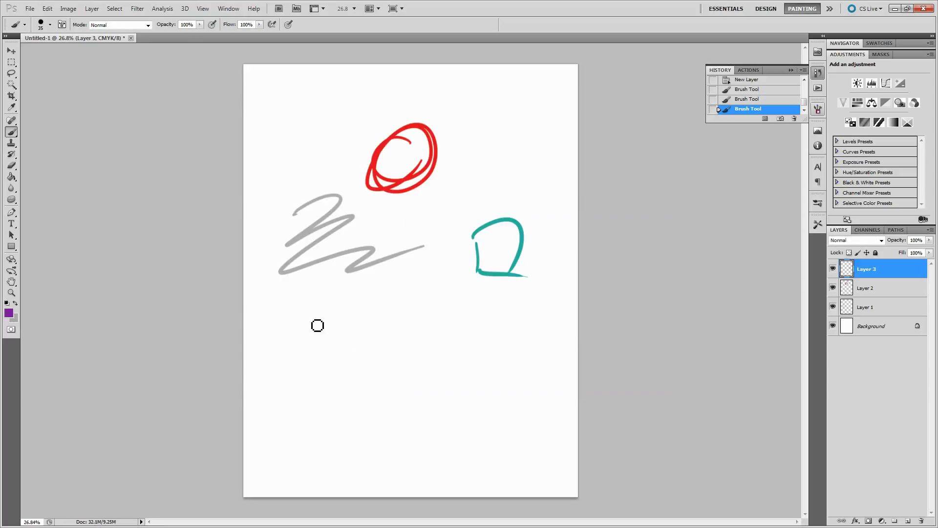
left_click_drag(320, 293, 445, 403)
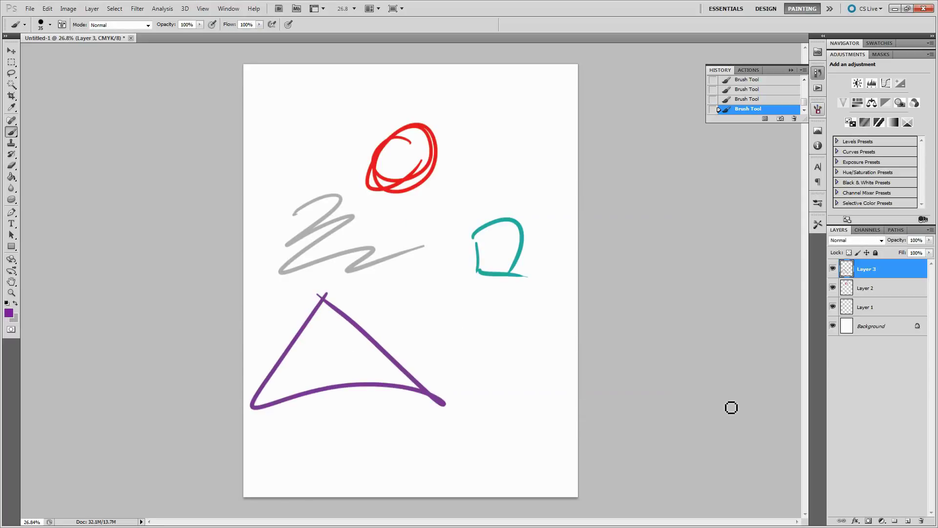
Choose the Lasso tool and hide Layer 2 and Layer 1, isolating the teal box and purple triangle on Layer 3
left_click(11, 63)
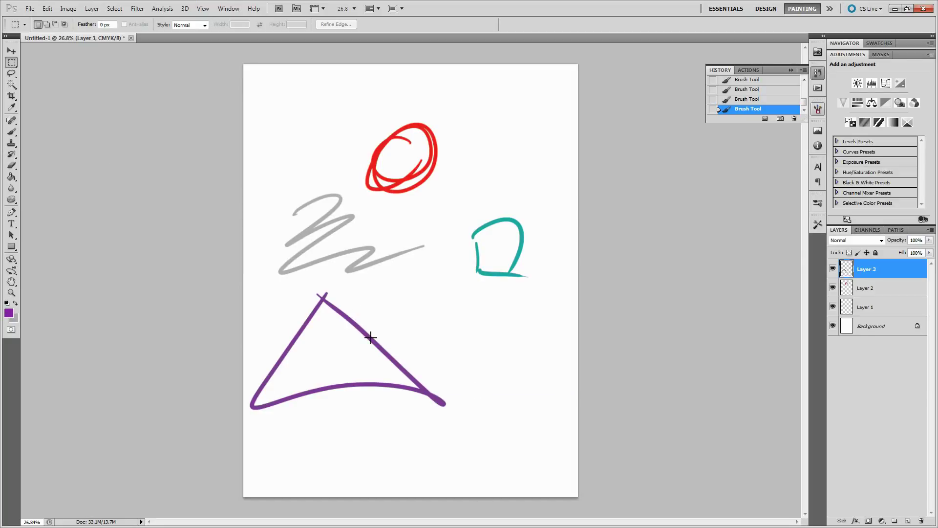
left_click(11, 73)
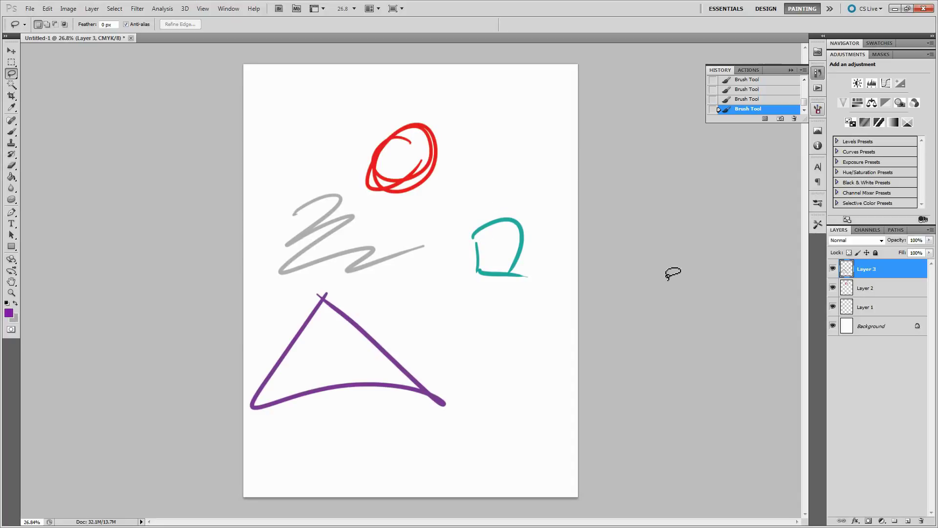
left_click(832, 287)
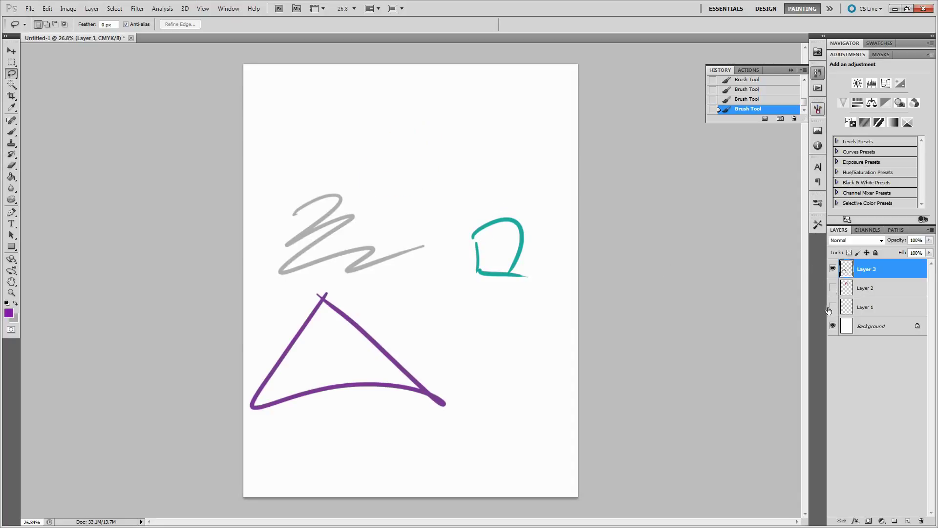
left_click(833, 307)
Lasso around the teal box and around the purple triangle as selection examples, and clear the selection
left_click(548, 246)
left_click(473, 195)
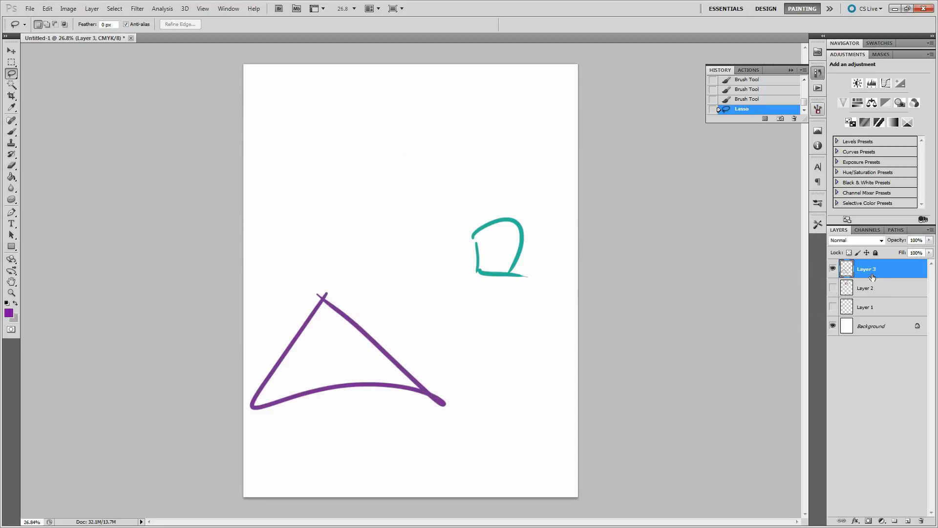
mouse_move(354, 268)
left_mouse_down()
mouse_move(259, 284)
mouse_move(489, 450)
mouse_move(355, 271)
left_mouse_up()
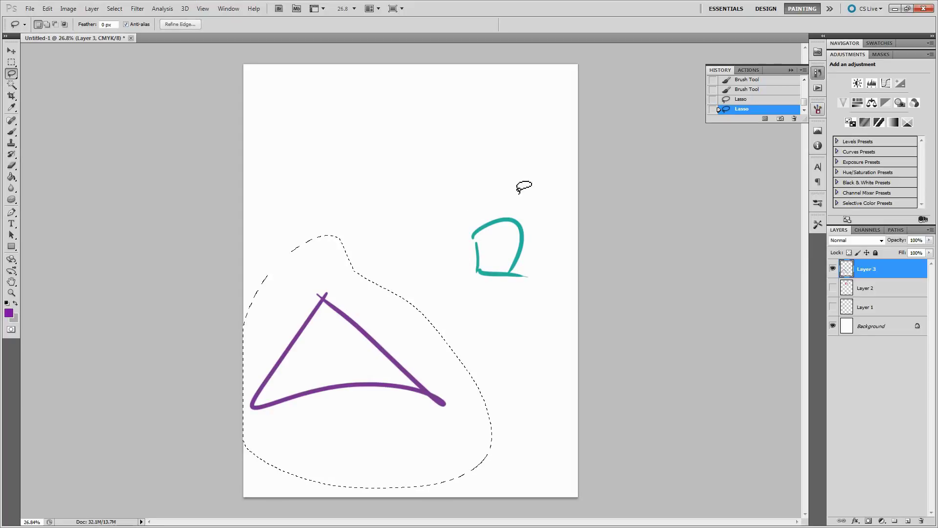
key("ctrl+d")
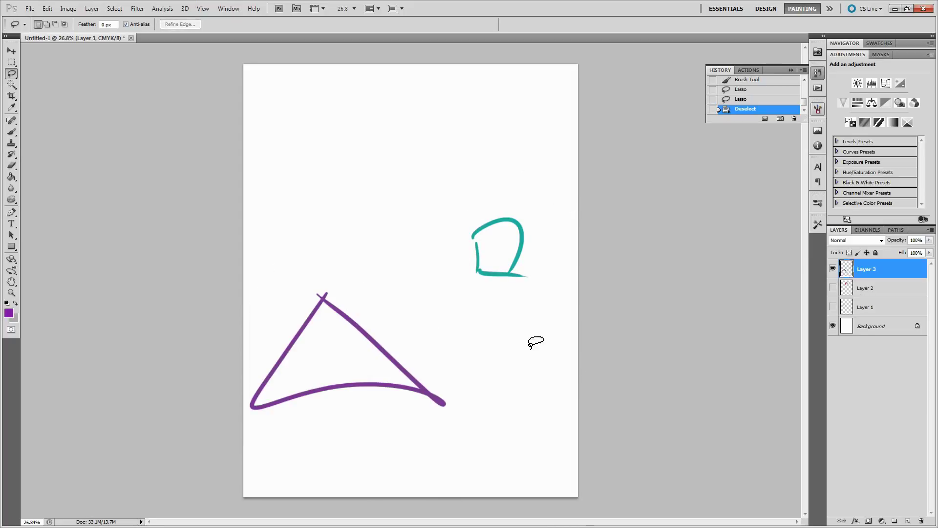
Lasso the purple triangle on Layer 3 and separate it onto its own layer with Layer via Cut
left_click(9, 64)
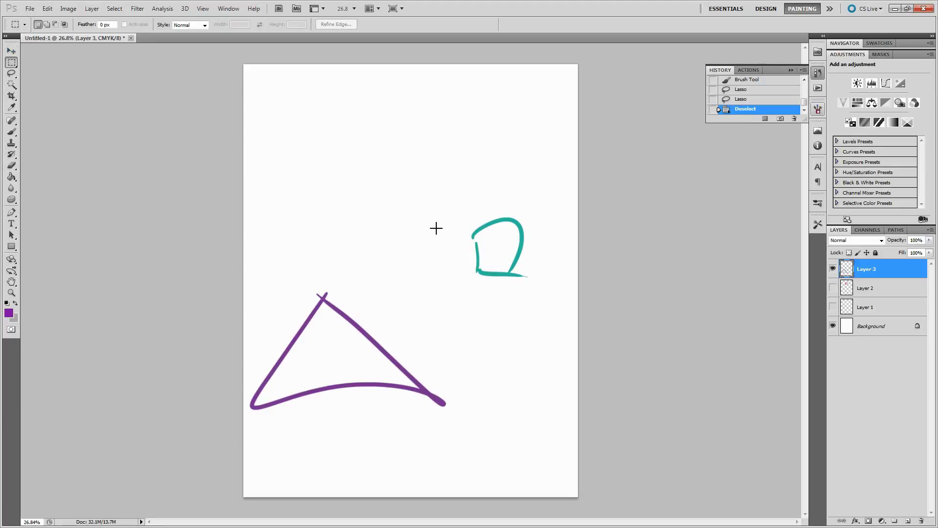
left_click(11, 76)
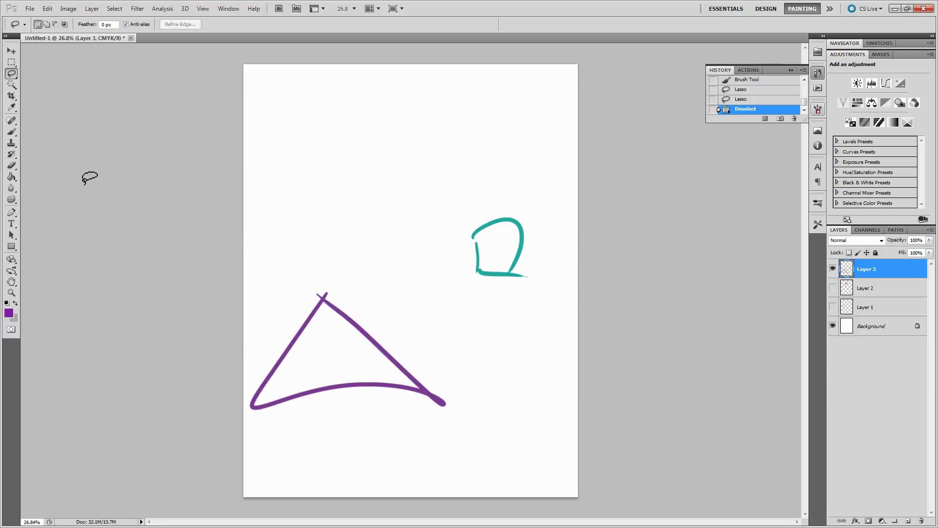
mouse_move(468, 356)
left_mouse_down()
mouse_move(213, 331)
mouse_move(471, 404)
mouse_move(466, 362)
left_mouse_up()
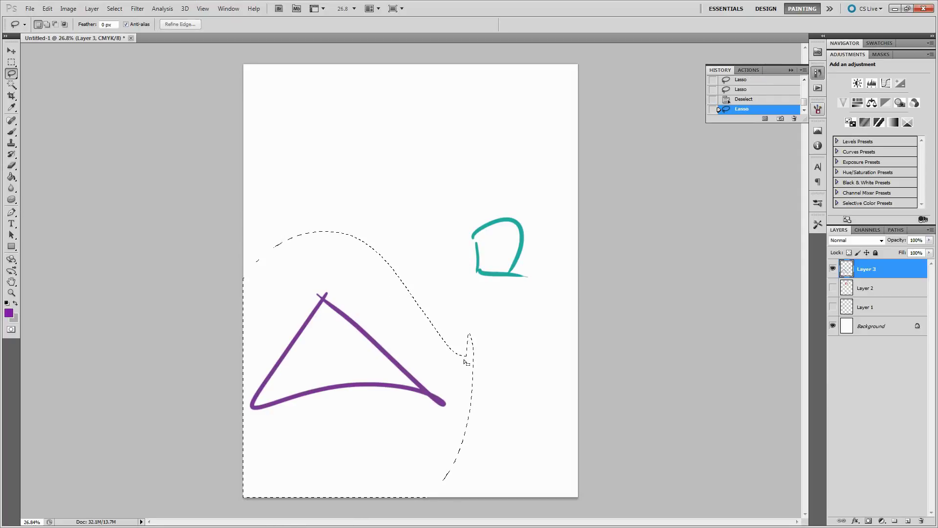
right_click(436, 335)
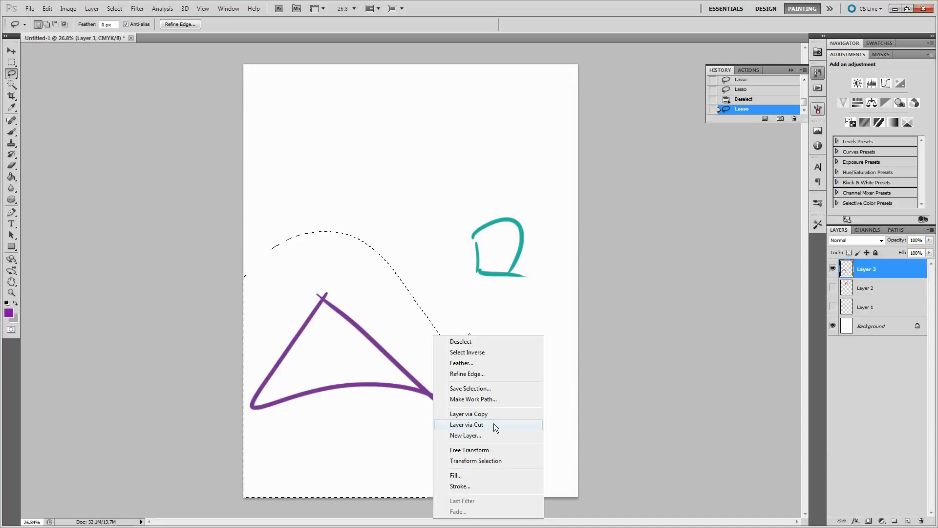
left_click(494, 423)
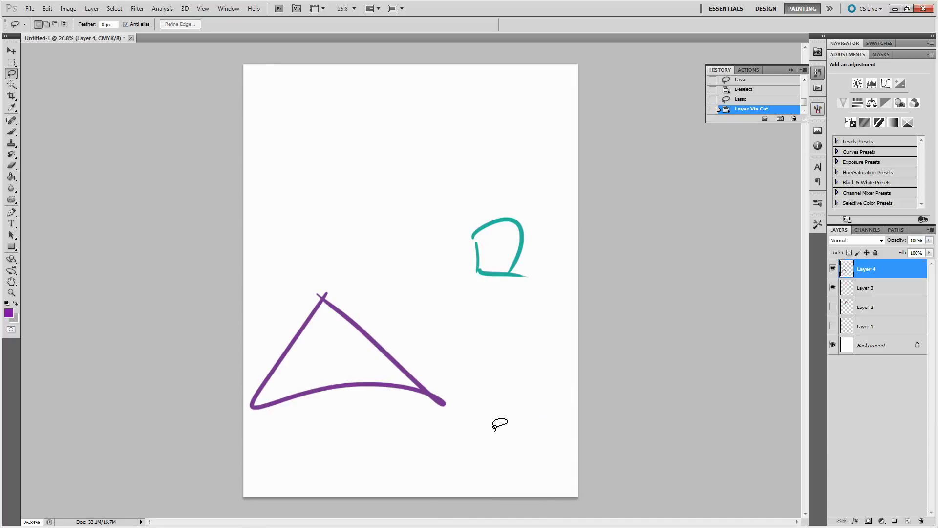
Toggle Layer 4 and Layer 3 to check the separated artwork, and show Layer 2 and Layer 1 again
left_click(832, 269)
left_click(833, 268)
left_click(833, 288)
left_click(833, 288)
left_click(833, 306)
left_click(832, 326)
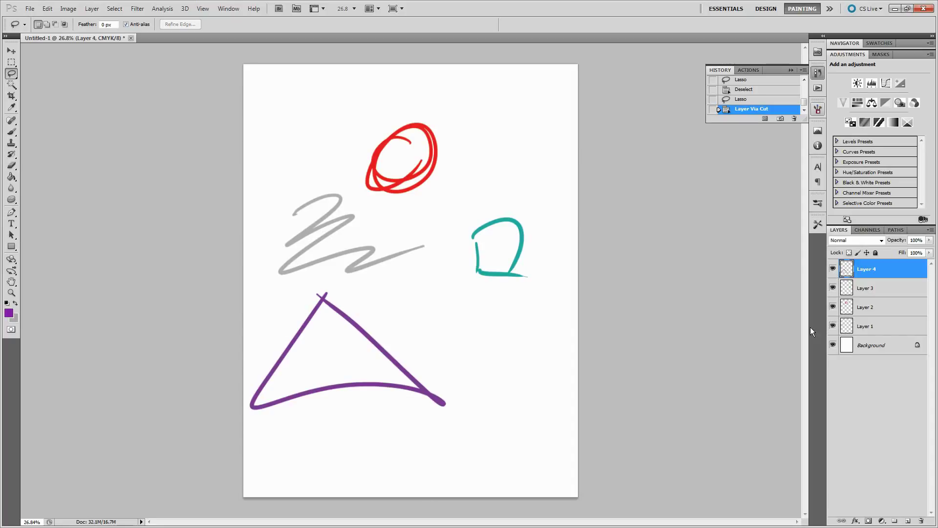
Move the triangle up over the grey scribble, the teal box onto its lower-right corner, and the red circle over its apex
key("v")
mouse_move(360, 386)
left_mouse_down()
mouse_move(397, 331)
mouse_move(414, 275)
left_mouse_up()
left_click(858, 289)
left_click_drag(487, 240, 438, 258)
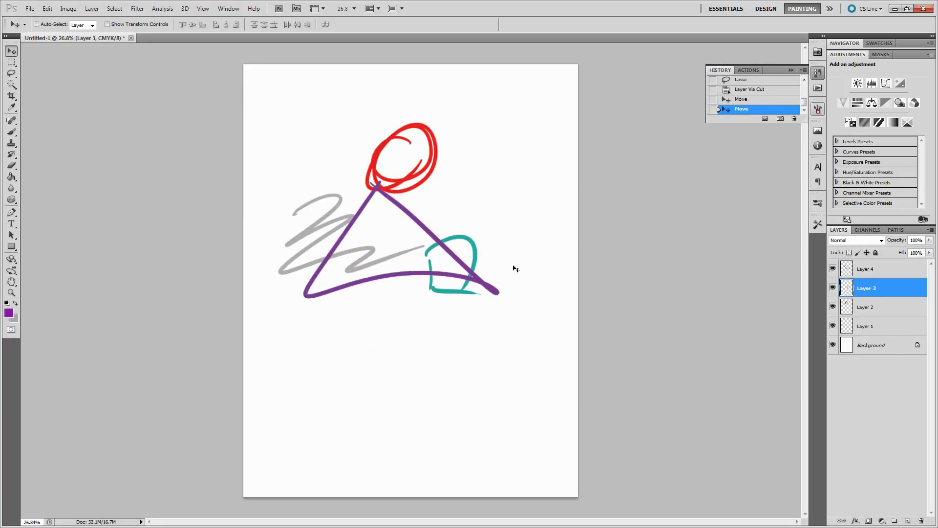
left_click(865, 308)
left_click_drag(421, 157, 405, 203)
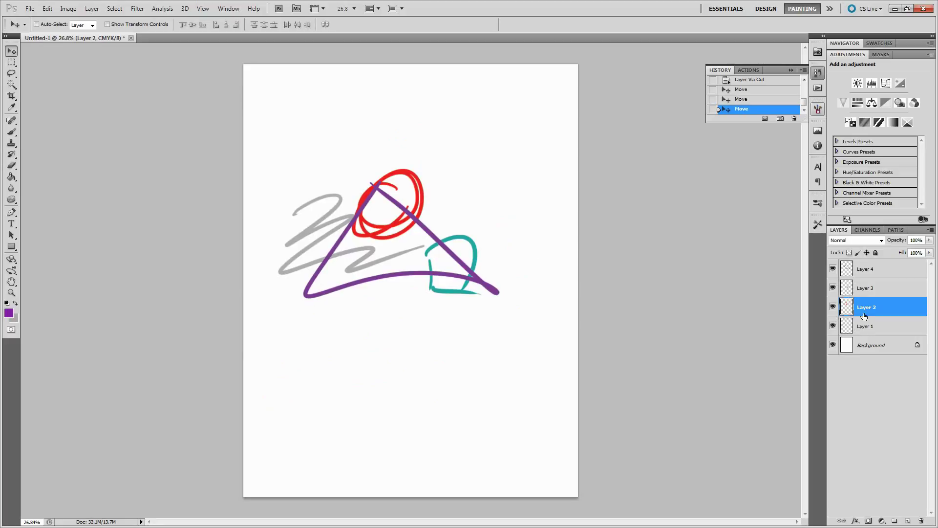
Toggle the visibility of Layer 2 repeatedly to identify its red circle, leaving the layer shown
right_click(834, 285)
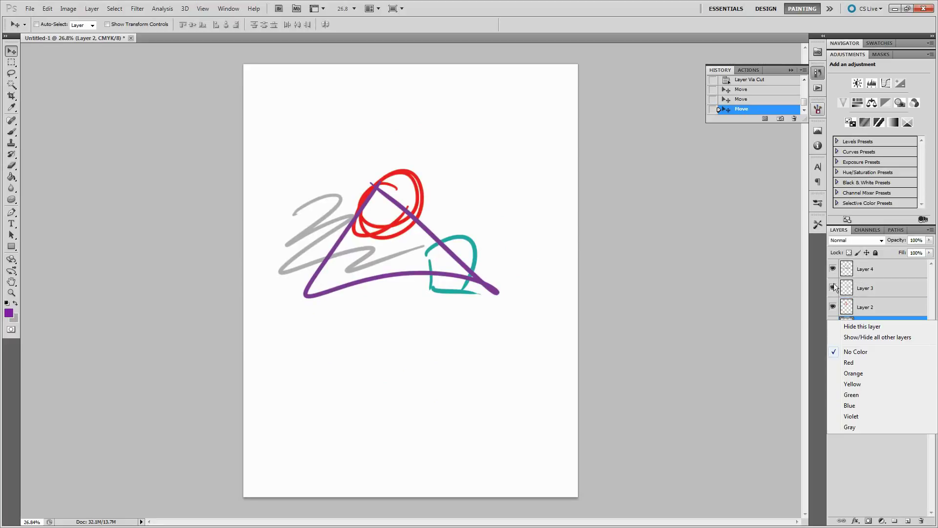
left_click(840, 450)
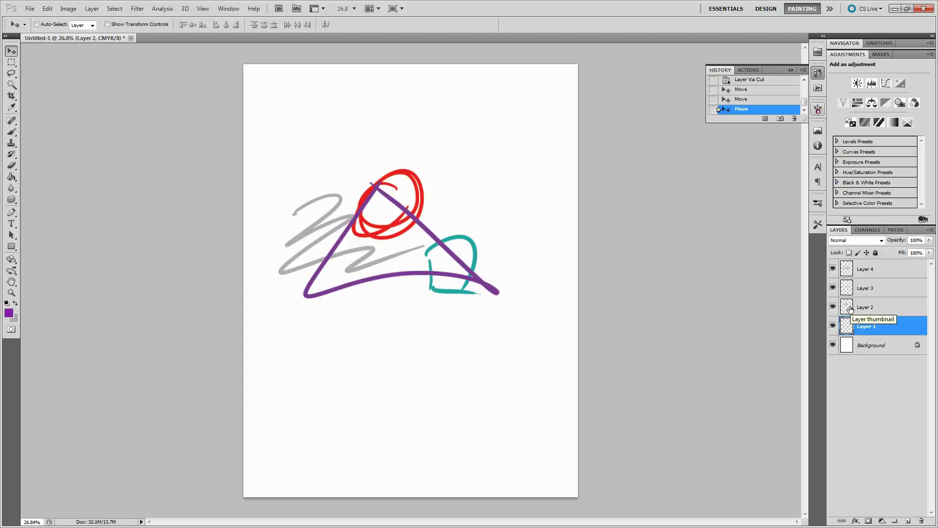
left_click(833, 307)
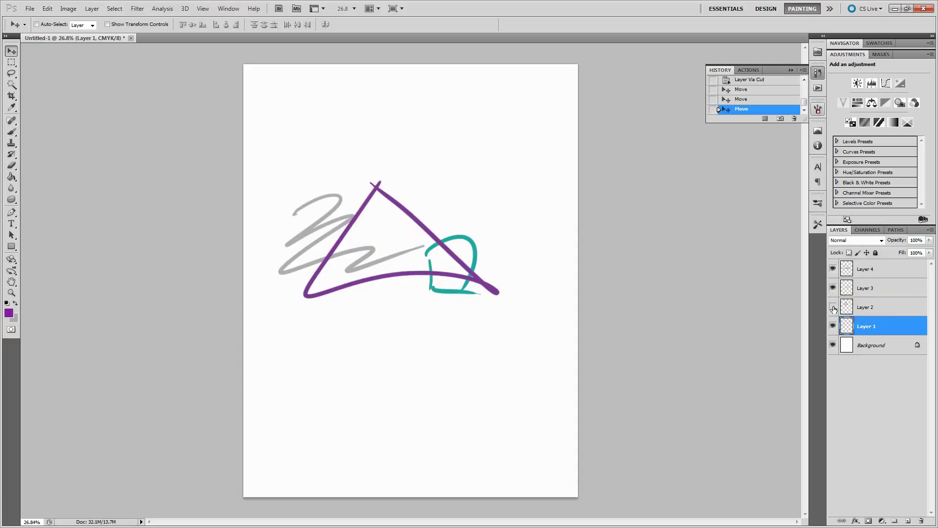
left_click(833, 307)
left_click(833, 307)
left_click(833, 307)
left_click(833, 306)
left_click(833, 307)
left_click(832, 307)
left_click(833, 307)
left_click(833, 306)
left_click(832, 306)
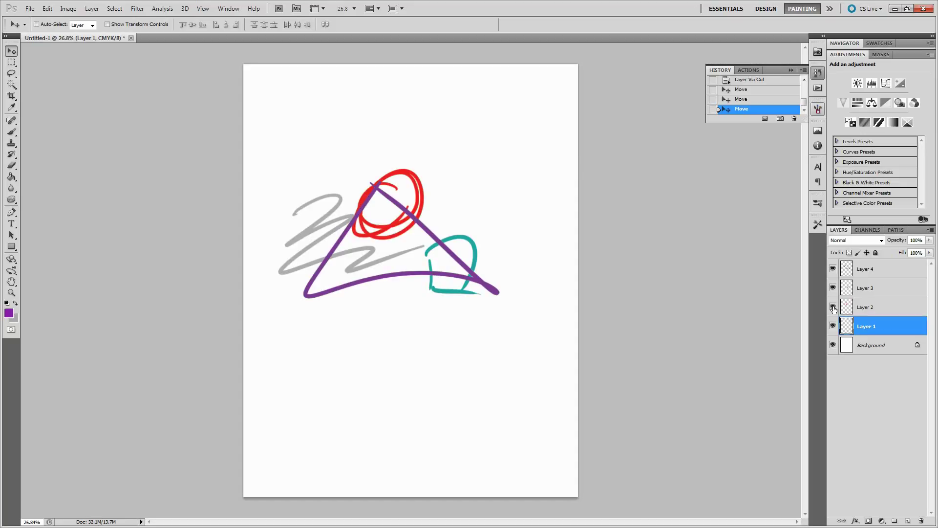
left_click(833, 307)
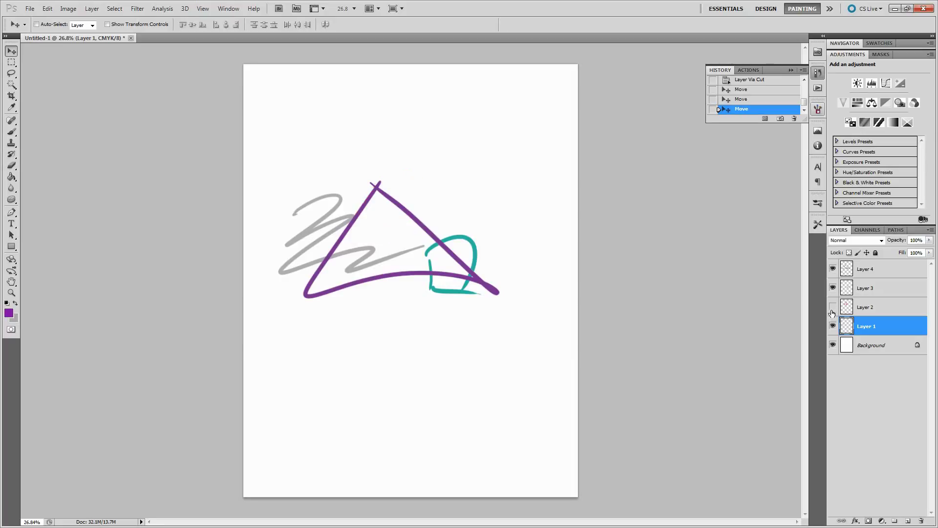
left_click(833, 308)
Toggle Layer 1 to confirm it holds the grey scribble, and rename it "grey squig"
double_click(868, 326)
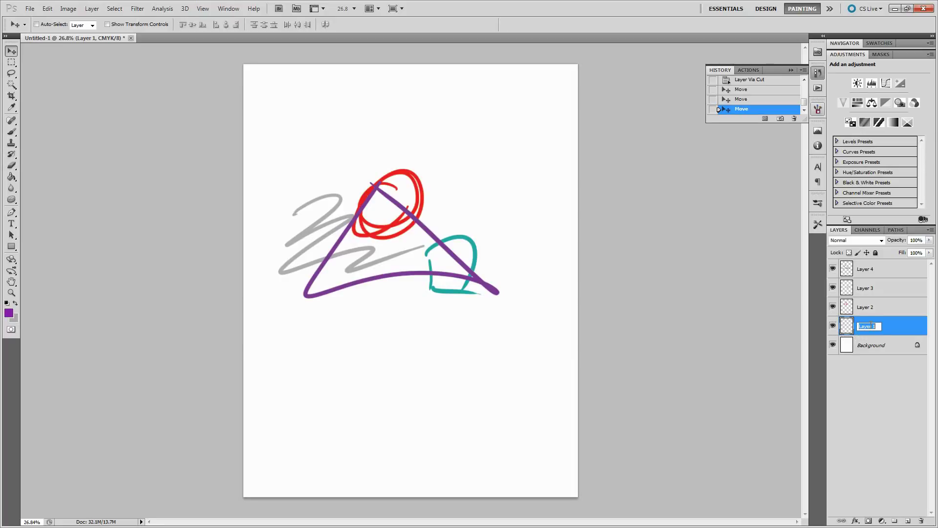
left_click(832, 327)
left_click(832, 326)
double_click(864, 328)
type("grey squig")
key("Return")
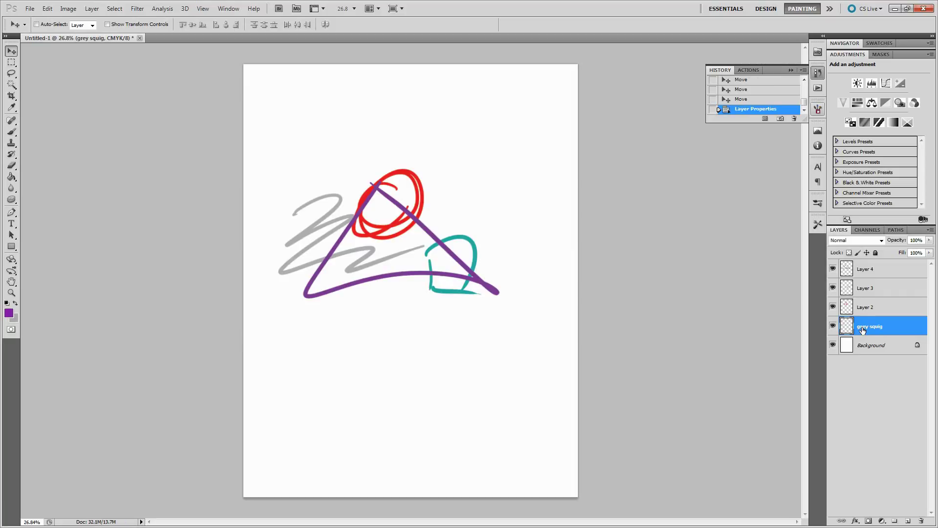
Rename Layer 2, which holds the red circle, as "red circ"
left_click(833, 308)
double_click(865, 308)
type("red c")
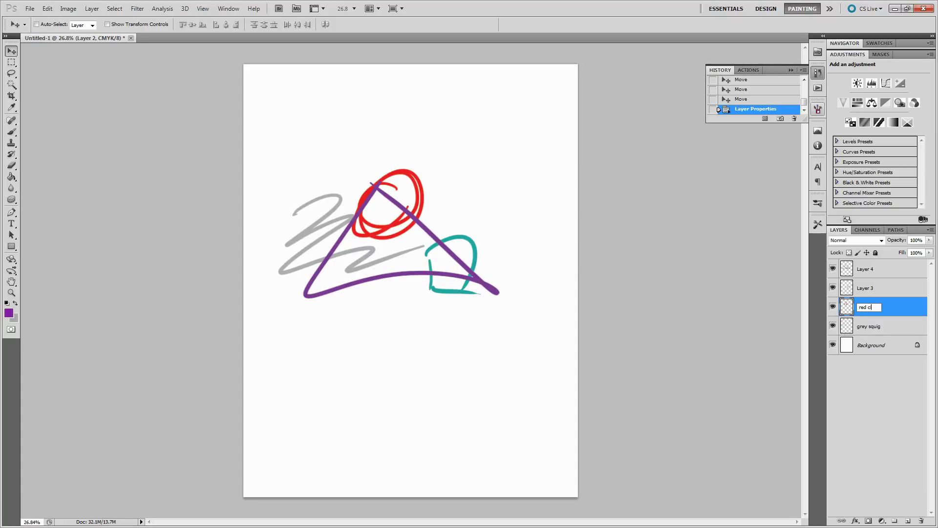
type("irc")
key("Return")
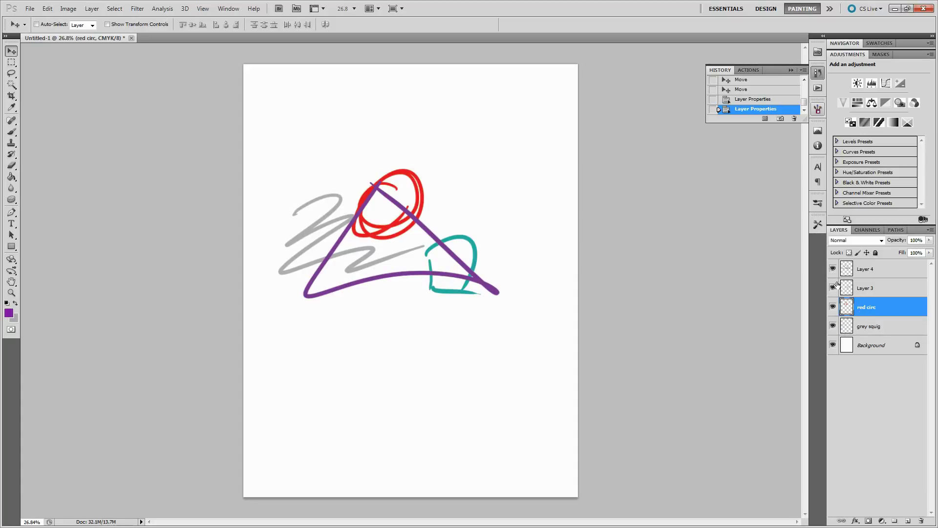
Toggle Layer 3 to identify its artwork, and view its Layer Properties without changing anything
left_click(834, 288)
left_click(835, 288)
left_click(861, 291)
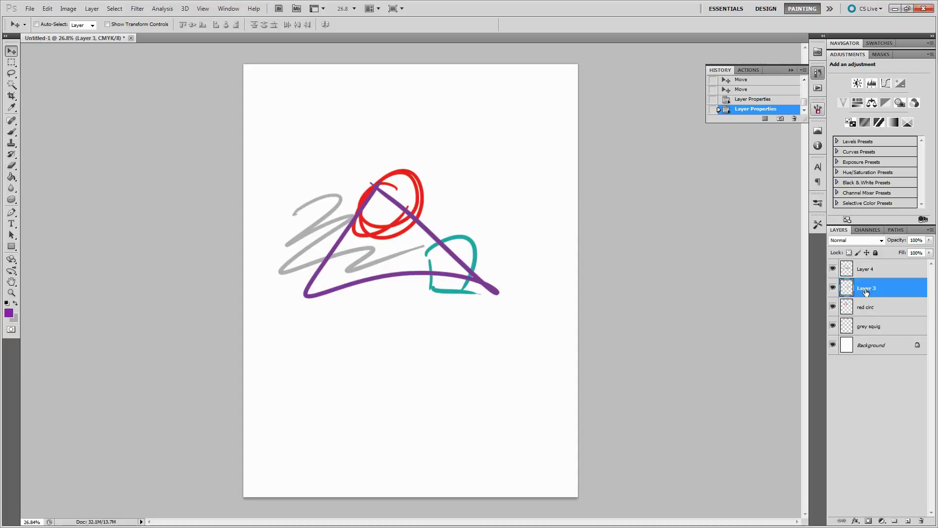
right_click(866, 292)
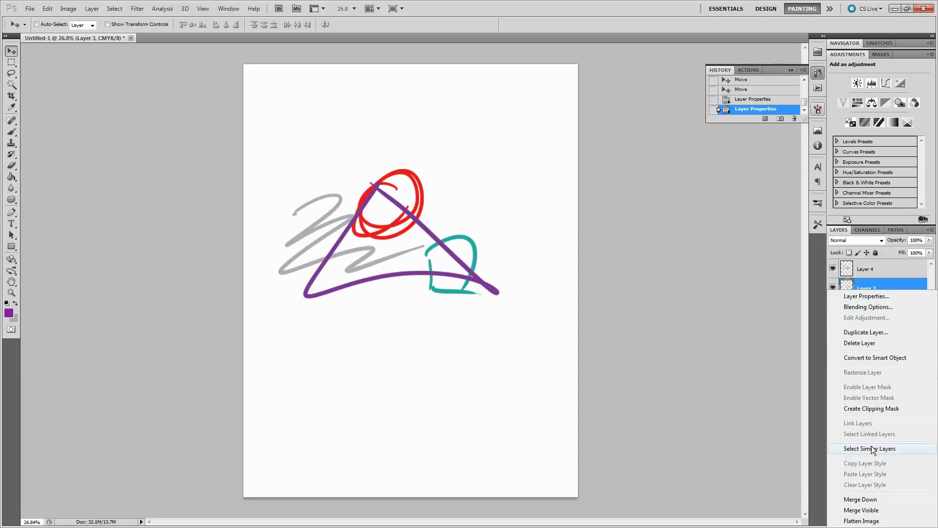
left_click(883, 299)
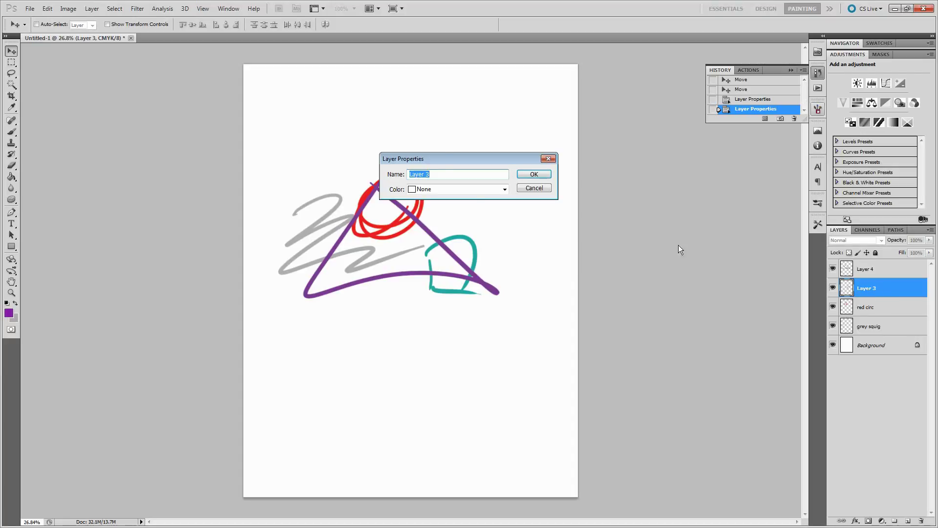
left_click(534, 188)
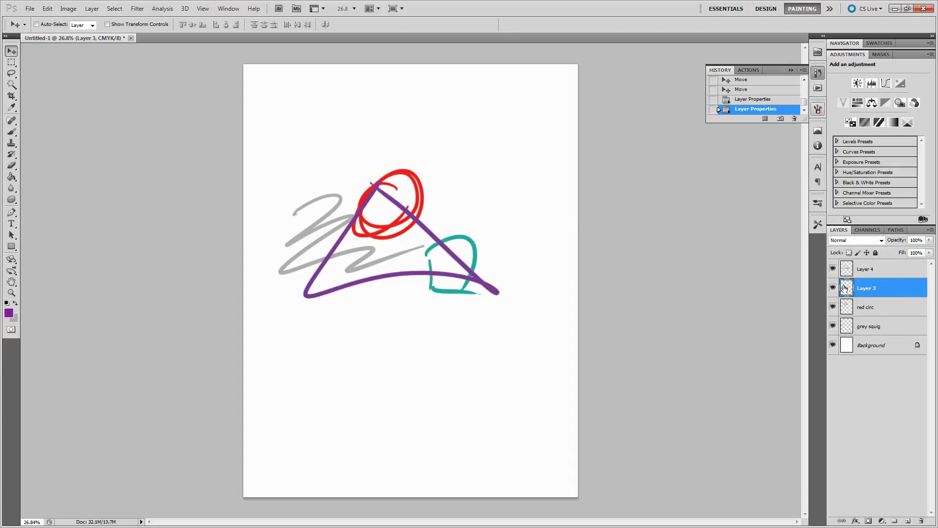
Rename Layer 3, which holds the teal box, as "square"
double_click(866, 288)
type("bquare")
key("Return")
View the square layer's Blending Options without applying changes, and toggle the layer's visibility, leaving it shown
double_click(903, 291)
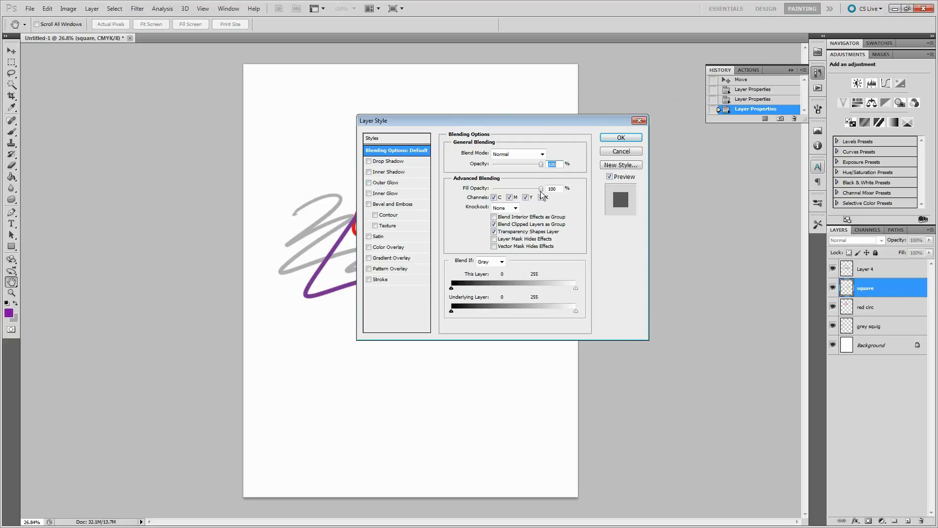
left_click(617, 153)
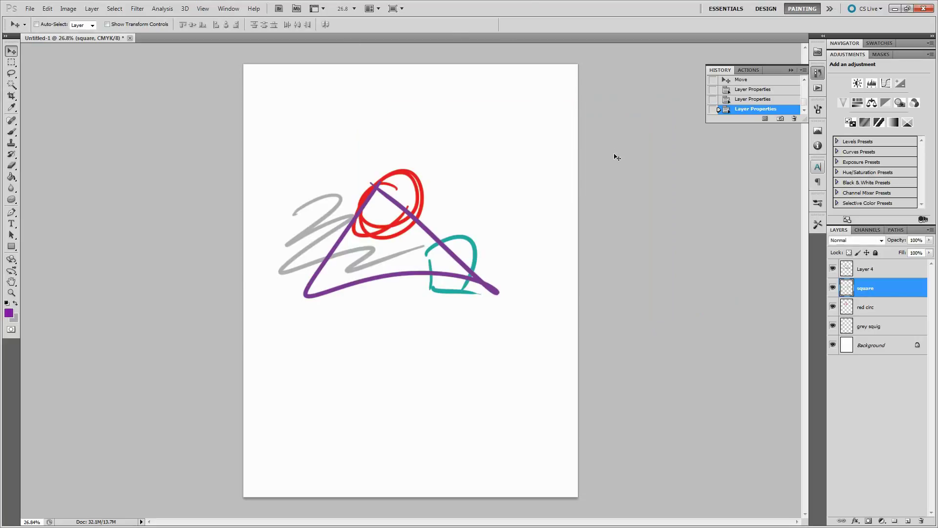
left_click(833, 287)
left_click(833, 288)
right_click(833, 287)
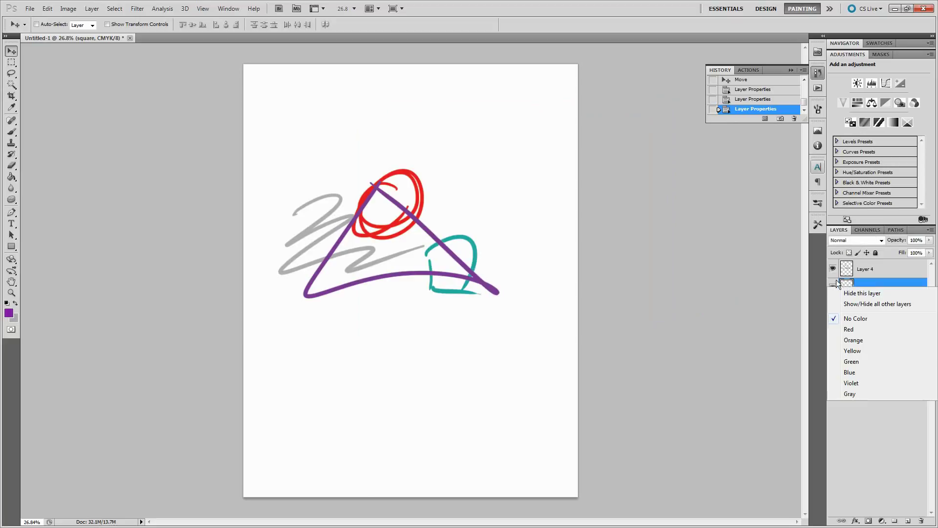
key("Escape")
left_click(833, 287)
left_click(832, 288)
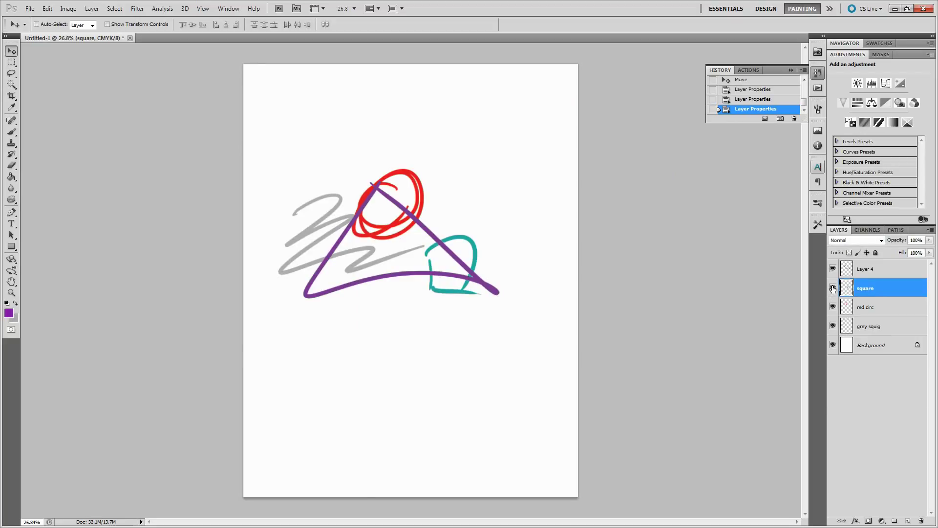
Rename Layer 4, which holds the purple shape, as "triangle"
double_click(861, 269)
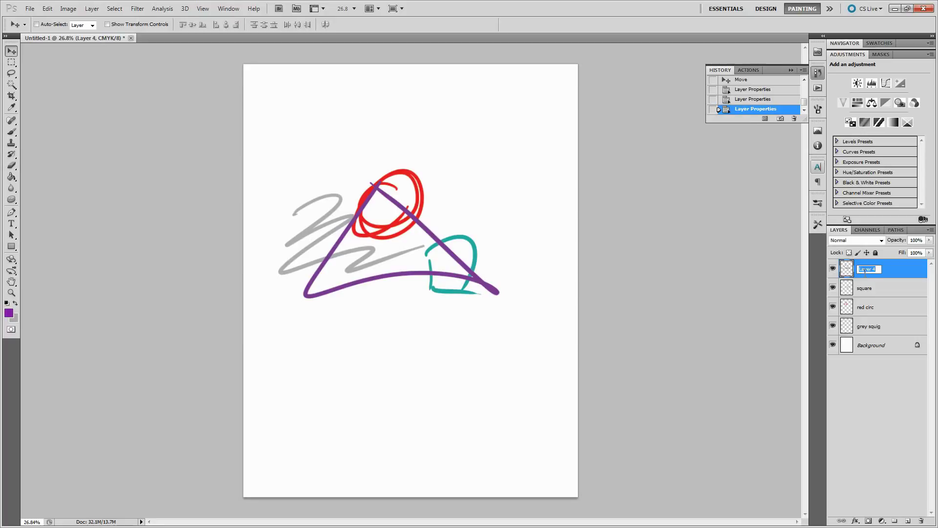
type("triangle")
key("Return")
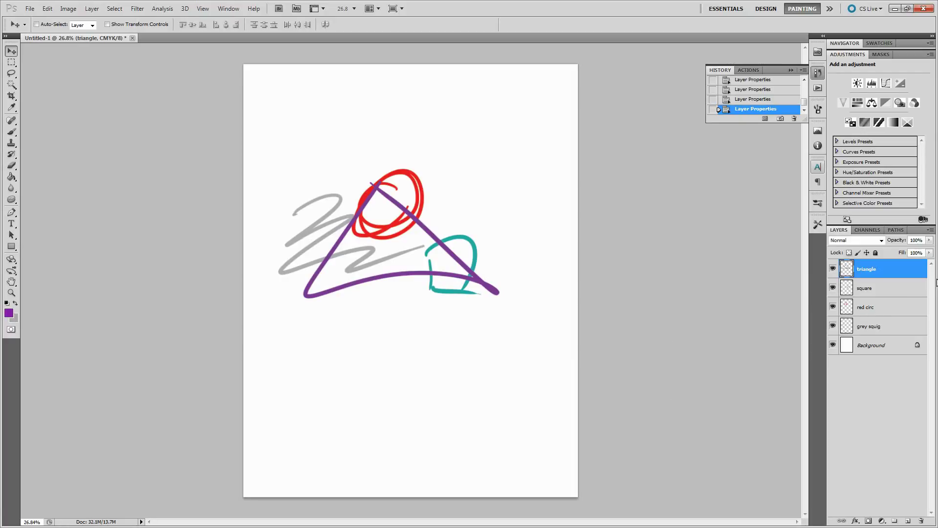
Duplicate the triangle layer as "triangle copy" within the Untitled-1 document
right_click(905, 273)
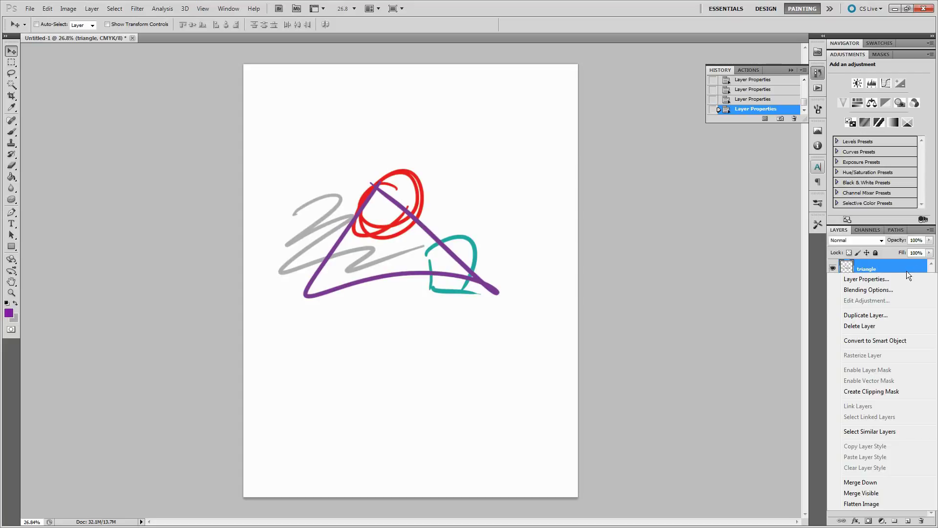
left_click(898, 315)
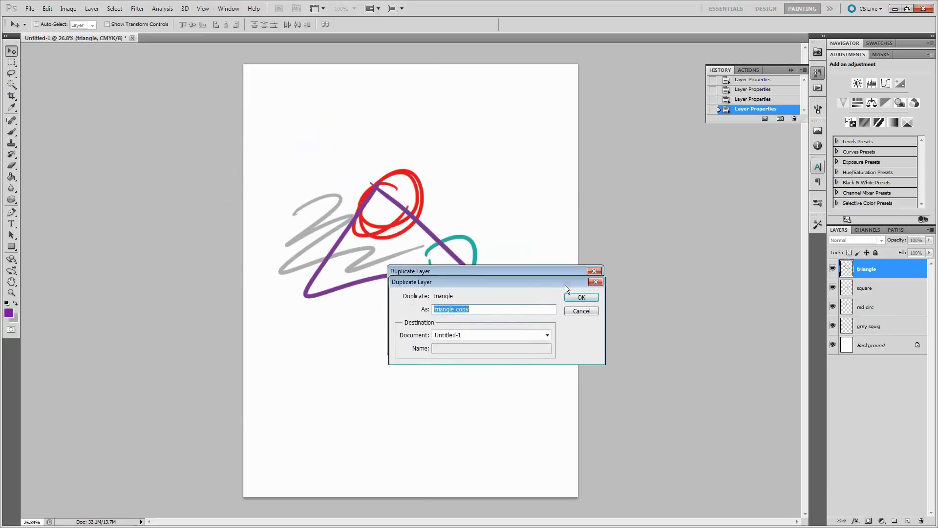
left_click_drag(554, 294, 514, 91)
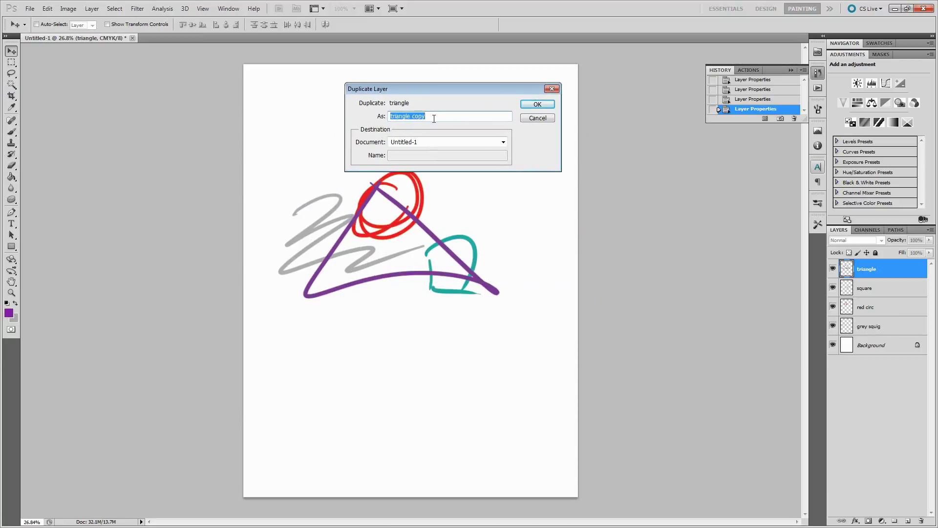
left_click(538, 105)
Duplicate the triangle copy layer under its default name and undo that duplication
right_click(870, 268)
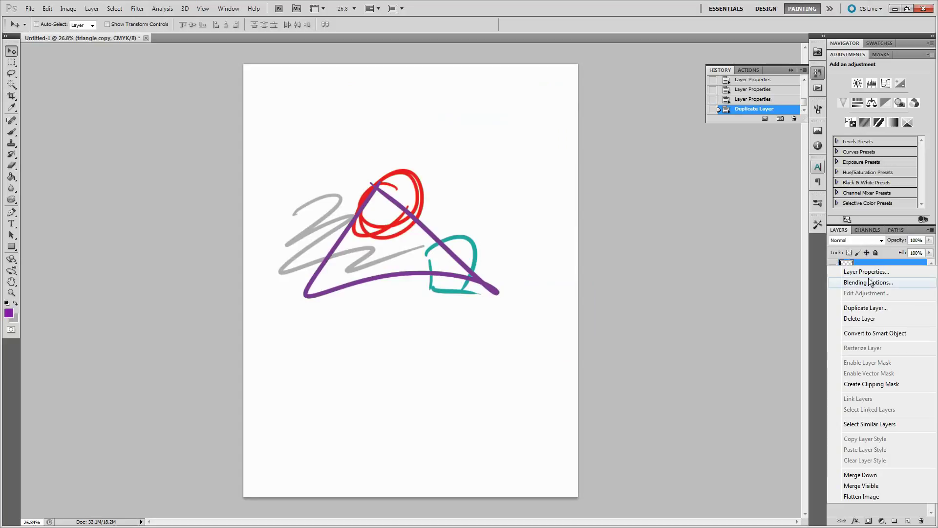
left_click(871, 307)
key("Return")
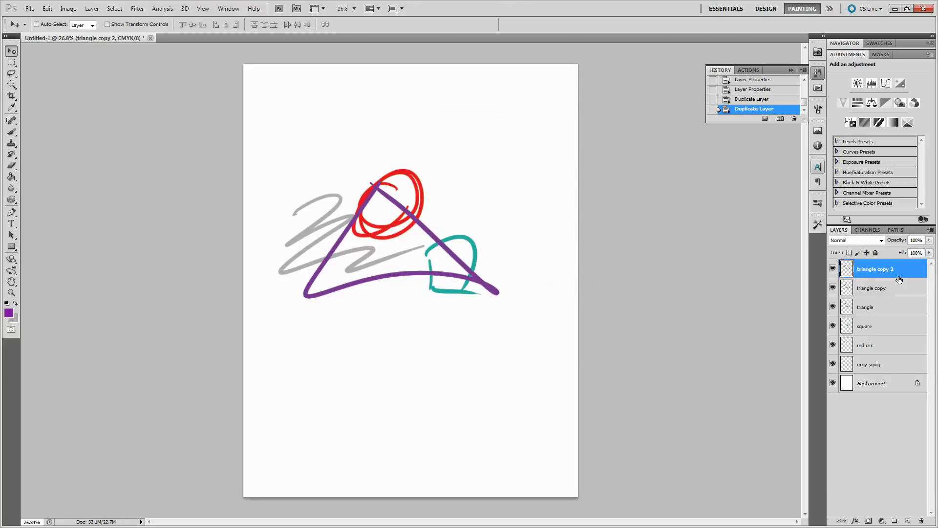
key("ctrl+z")
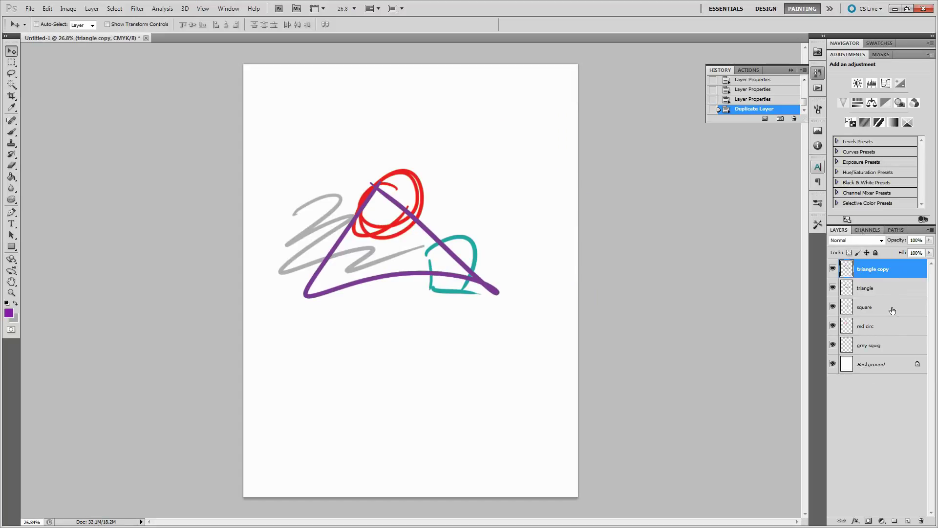
Rename the triangle copy layer as "triangle" and undo the rename
double_click(887, 270)
key("BackSpace")
key("BackSpace")
key("BackSpace")
key("BackSpace")
key("BackSpace")
key("Return")
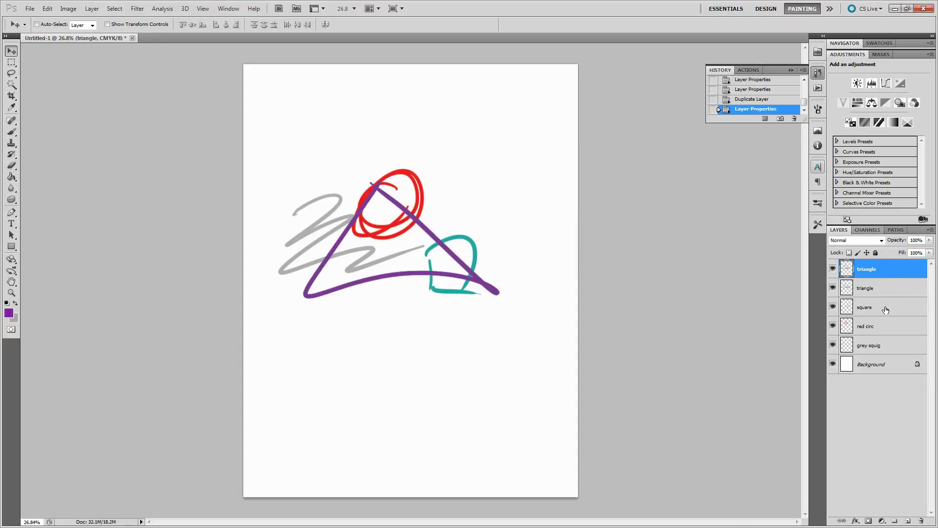
key("ctrl+z")
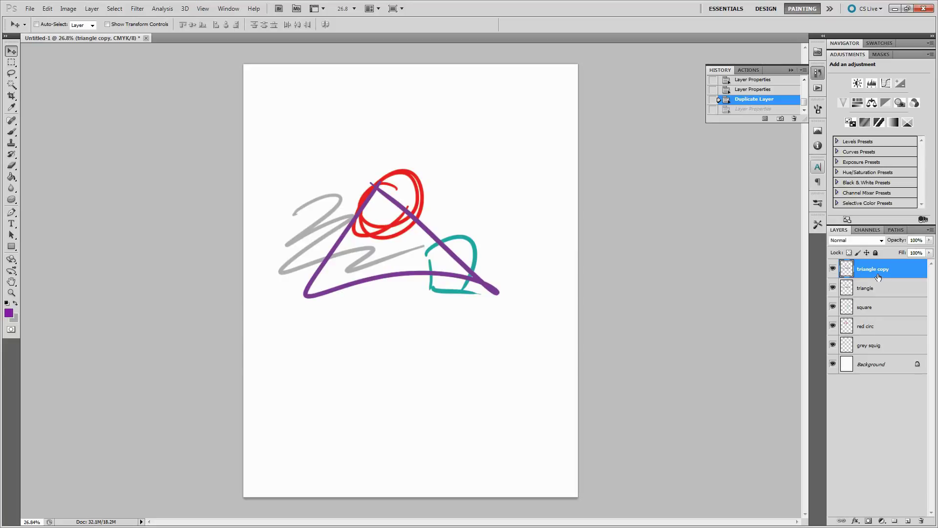
Move the duplicated triangle lower on the canvas and delete its layer
mouse_move(354, 218)
left_mouse_down()
mouse_move(350, 454)
mouse_move(369, 365)
mouse_move(379, 361)
left_mouse_up()
key("Delete")
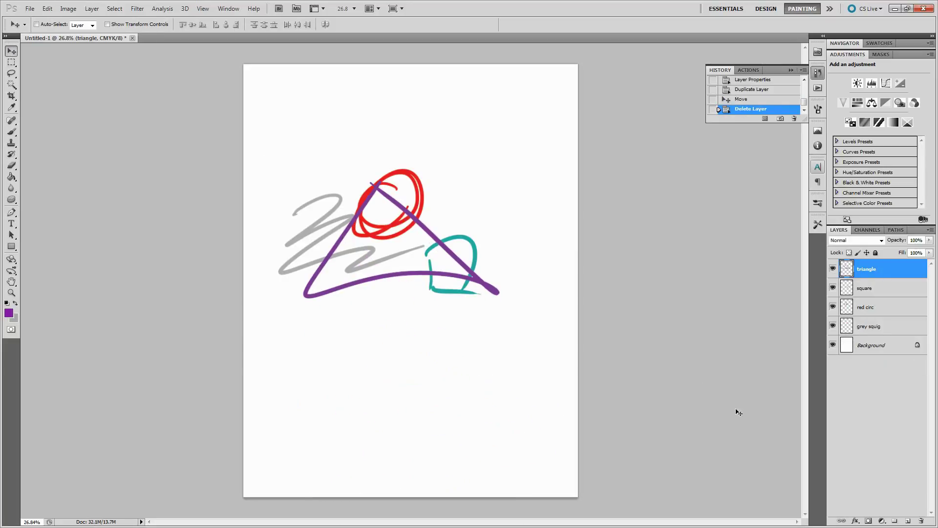
Add a new layer above the triangle layer and set the Brush tool's foreground color to pale yellow
left_click(908, 520)
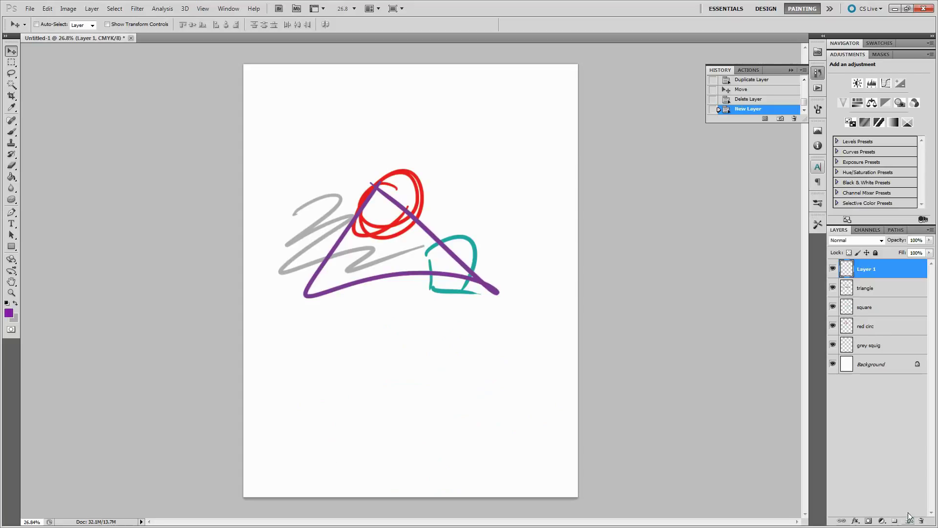
left_click(10, 132)
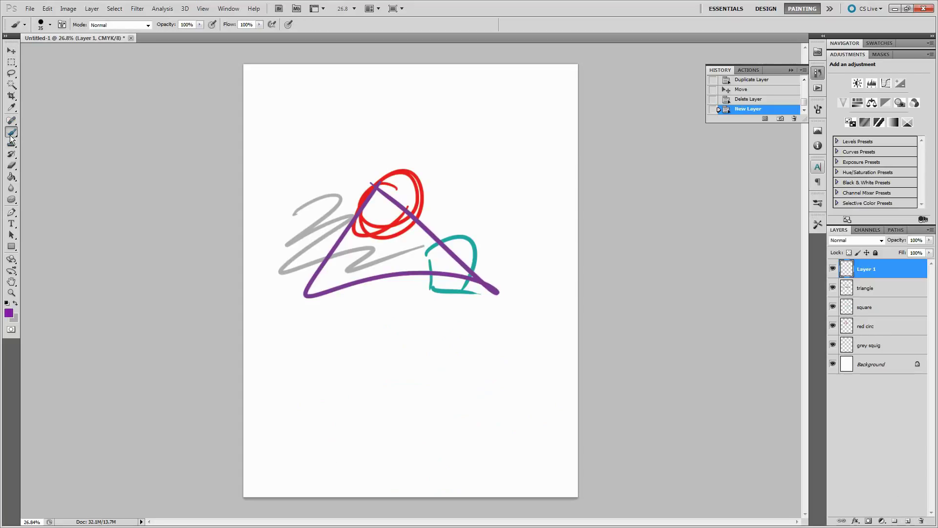
left_click(9, 314)
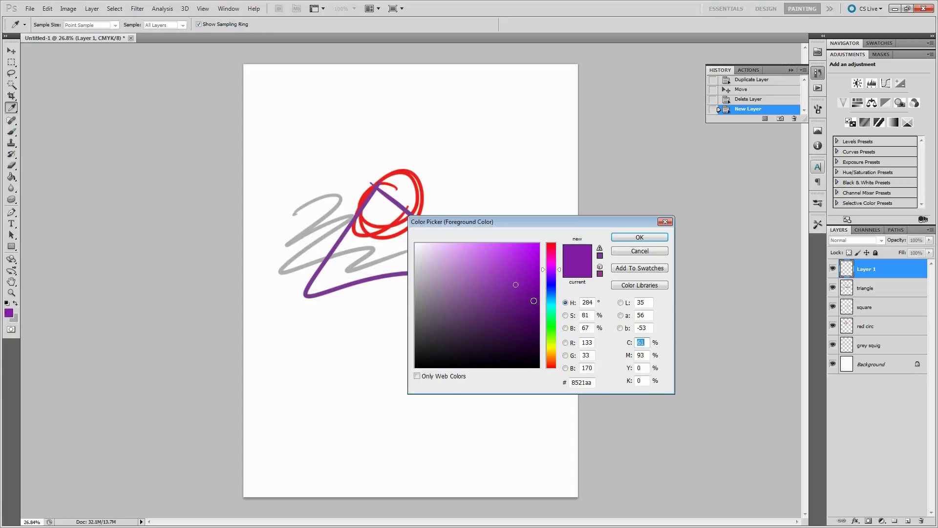
left_click_drag(550, 300, 552, 347)
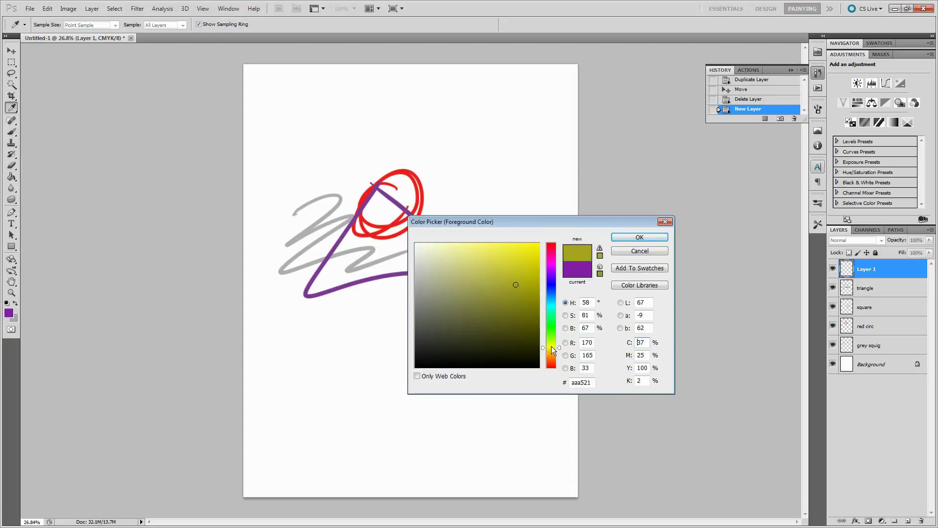
left_click(465, 244)
left_click(628, 238)
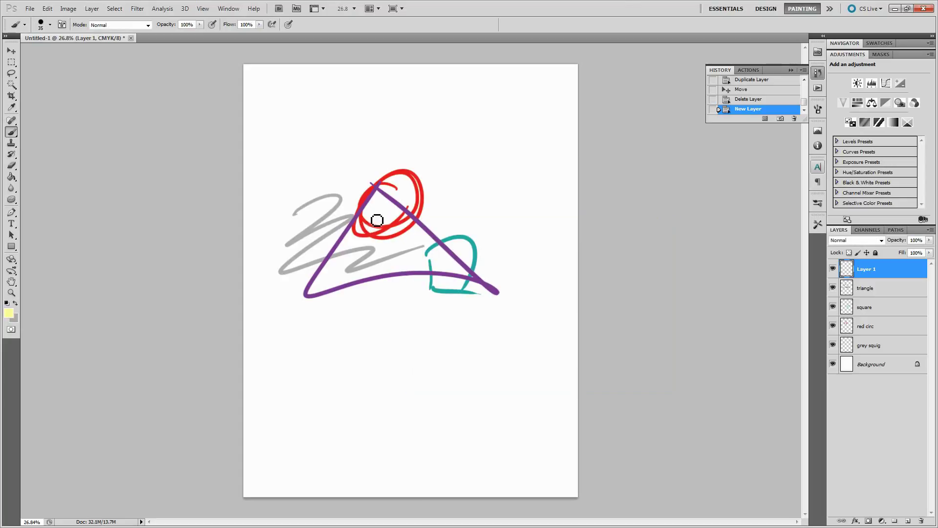
Paint a small pale yellow triangle inside the purple triangle on the new layer and fill it in with brush strokes
left_click_drag(375, 212, 343, 272)
mouse_move(435, 264)
left_mouse_down()
mouse_move(386, 221)
mouse_move(412, 208)
mouse_move(381, 218)
left_mouse_up()
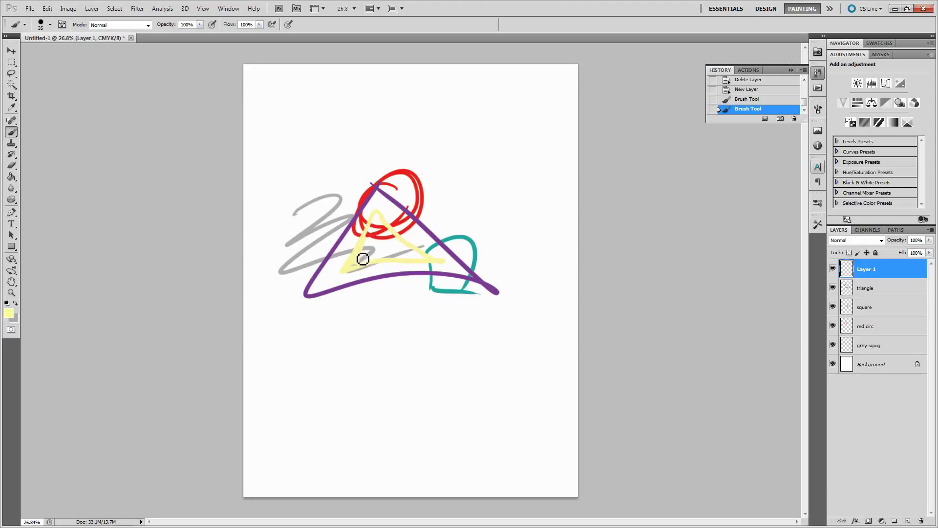
mouse_move(363, 259)
left_mouse_down()
mouse_move(382, 226)
mouse_move(395, 252)
mouse_move(432, 262)
mouse_move(370, 262)
mouse_move(421, 263)
mouse_move(399, 265)
mouse_move(381, 252)
mouse_move(369, 260)
mouse_move(394, 254)
left_mouse_up()
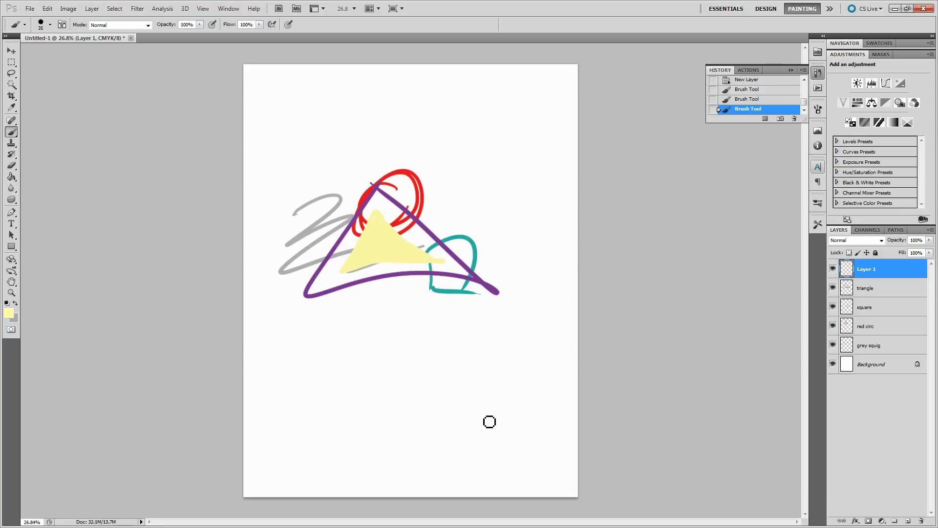
Rename Layer 1 as "dorito" and move its yellow triangle slightly to the right
double_click(864, 270)
type("dp")
type("rito")
key("Return")
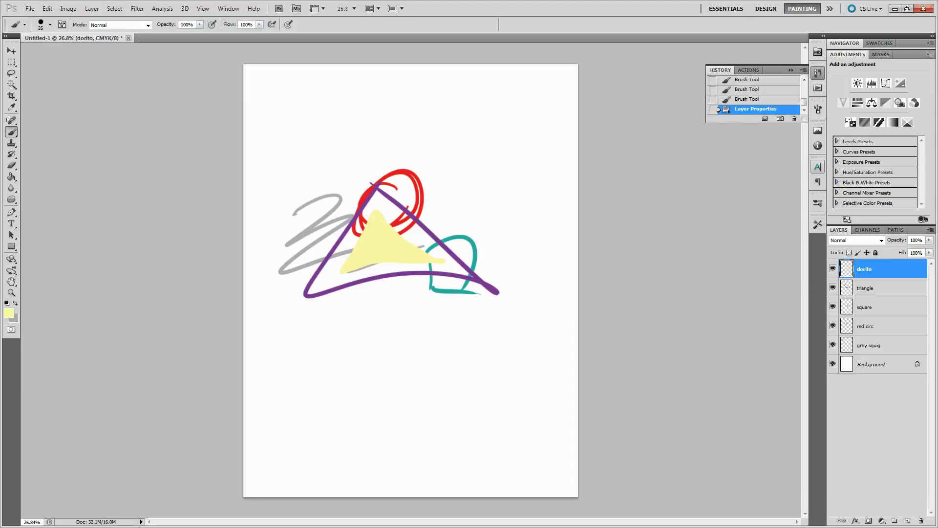
left_click(12, 51)
left_click_drag(417, 242, 393, 251)
Add 30 new empty layers directly above the square layer
left_click(883, 313)
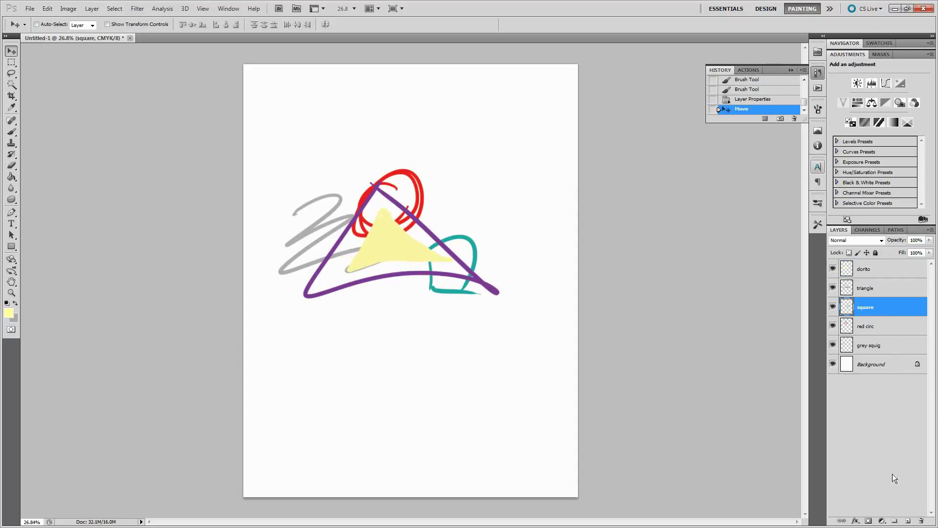
left_click(905, 522)
left_click(905, 522)
left_click(905, 522)
left_click(906, 522)
left_click(905, 521)
left_click(905, 521)
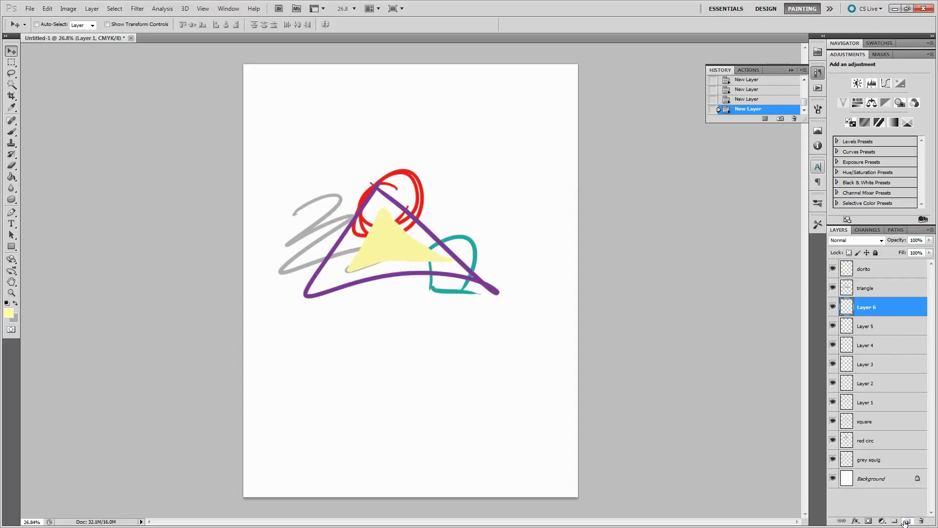
left_click(905, 522)
left_click(905, 522)
left_click(907, 522)
left_click(906, 521)
left_click(907, 522)
left_click(906, 521)
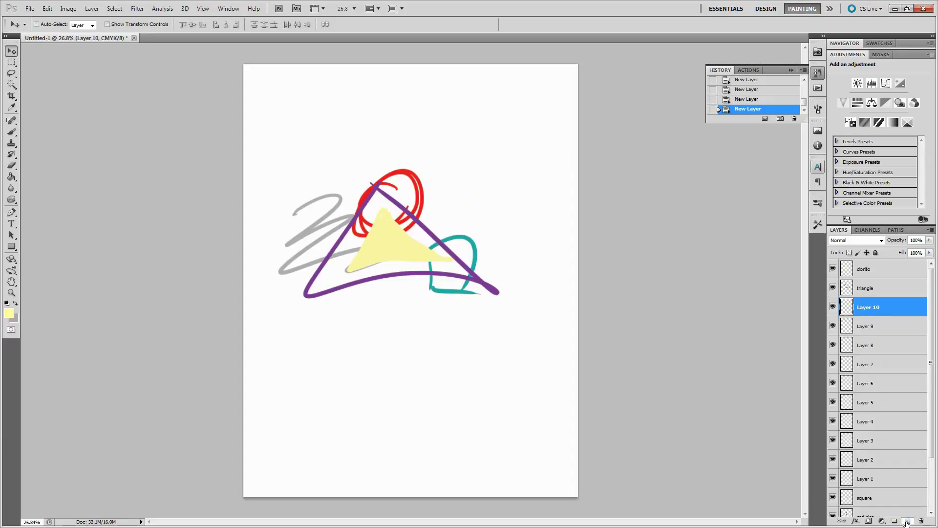
left_click(906, 521)
left_click(907, 522)
left_click(907, 521)
left_click(907, 521)
left_click(906, 521)
left_click(907, 522)
left_click(907, 521)
left_click(906, 521)
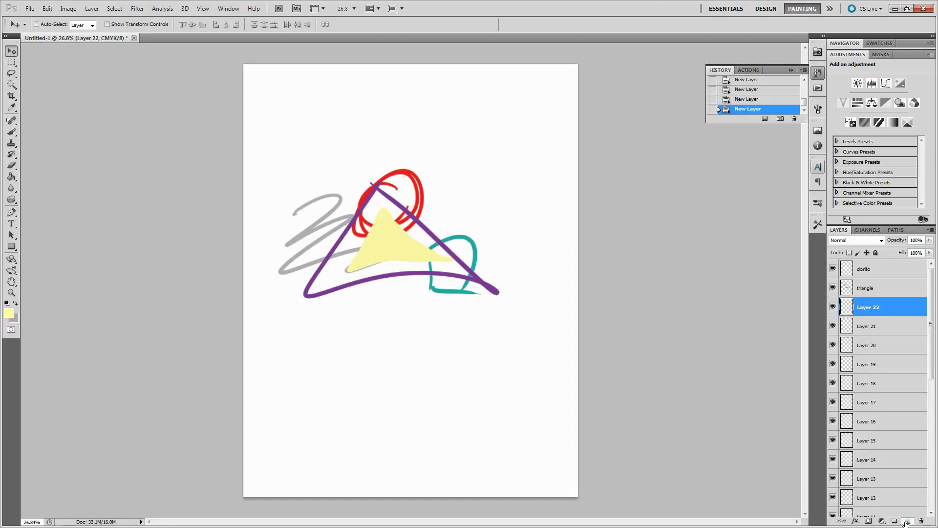
left_click(907, 522)
left_click(906, 521)
left_click(906, 521)
left_click(907, 521)
left_click(905, 521)
left_click(905, 521)
Look through the whole layer stack, checking how the named layers compare with the default-named ones
scroll(905, 466, "down", 5)
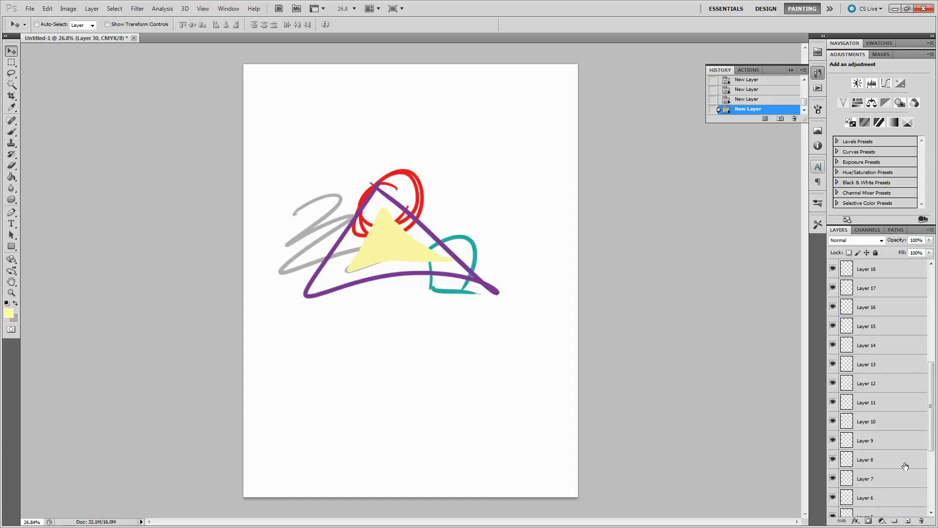
scroll(905, 466, "down", 4)
scroll(905, 466, "up", 9)
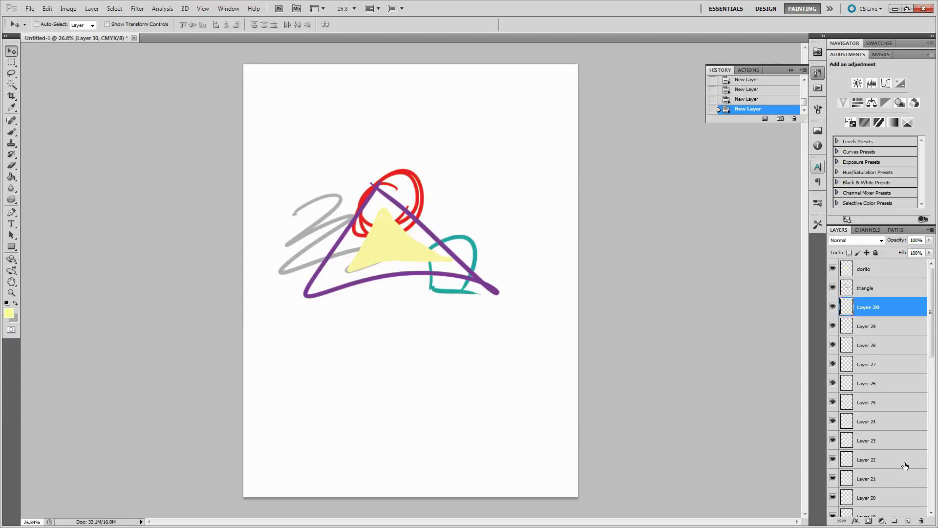
scroll(906, 465, "down", 9)
scroll(909, 450, "up", 7)
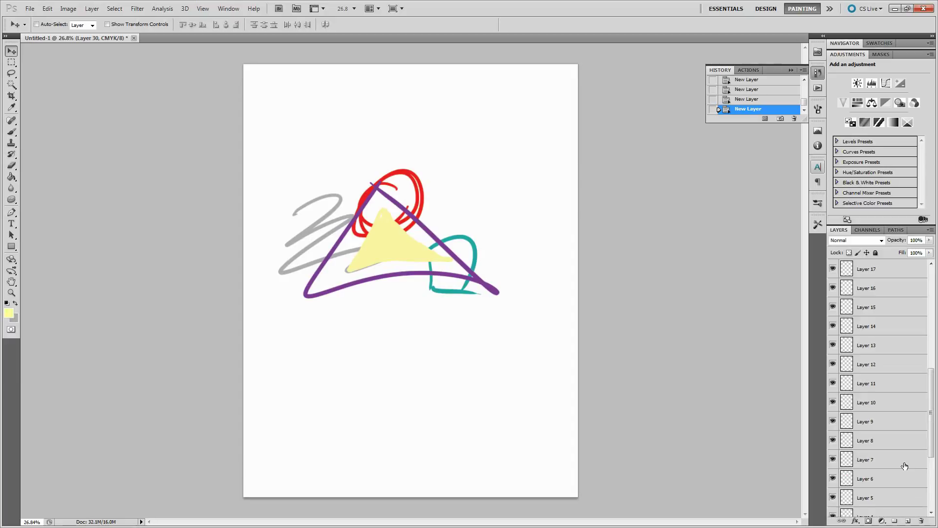
scroll(907, 386, "up", 2)
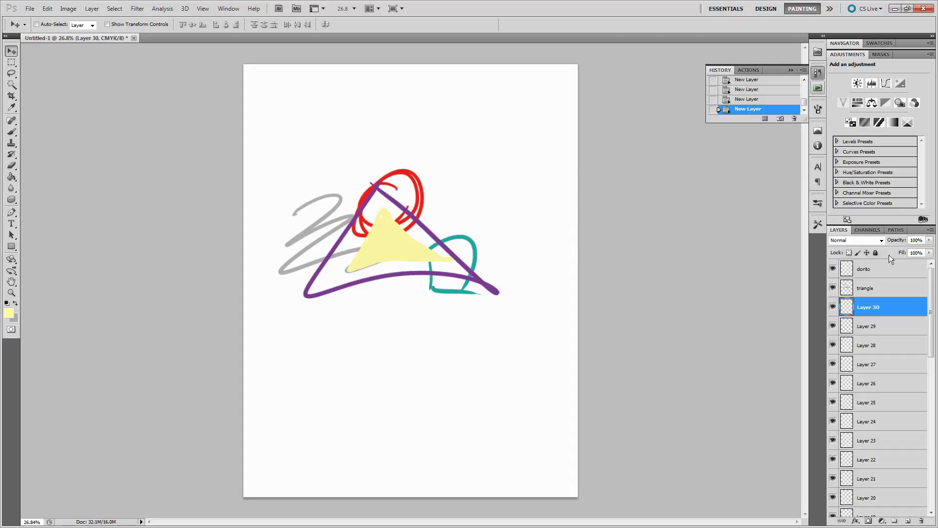
left_click(867, 287)
left_click(868, 276)
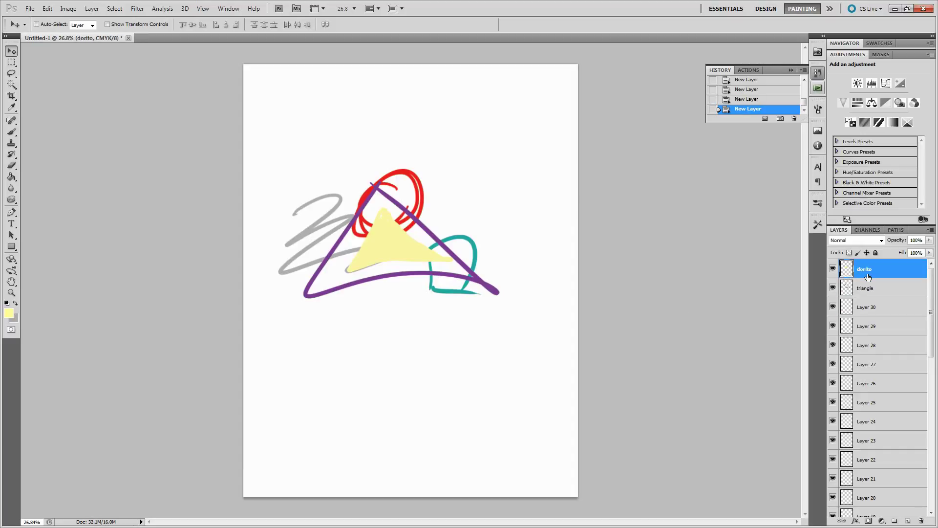
Select the continuous range of empty layers from Layer 30 down to Layer 1
left_click(870, 305)
scroll(873, 322, "down", 3)
scroll(874, 322, "down", 5)
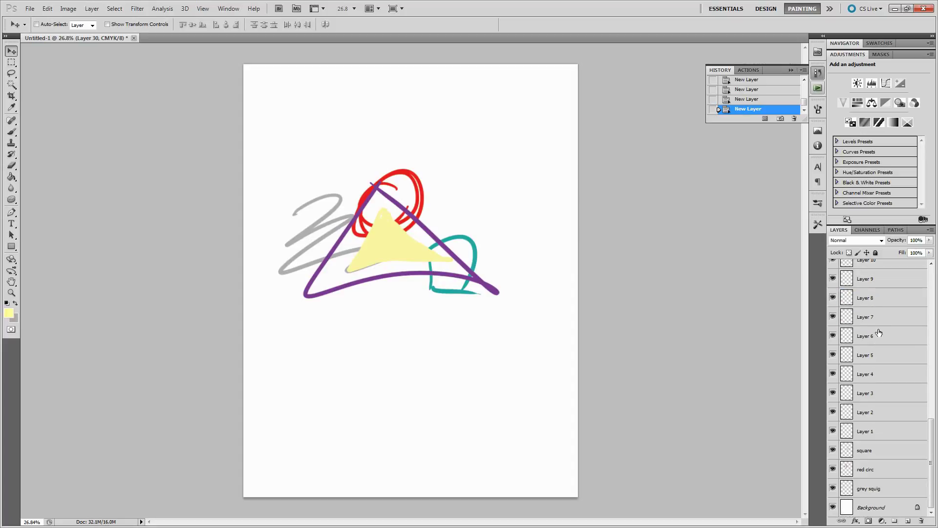
left_click(893, 435, "shift")
scroll(883, 408, "up", 8)
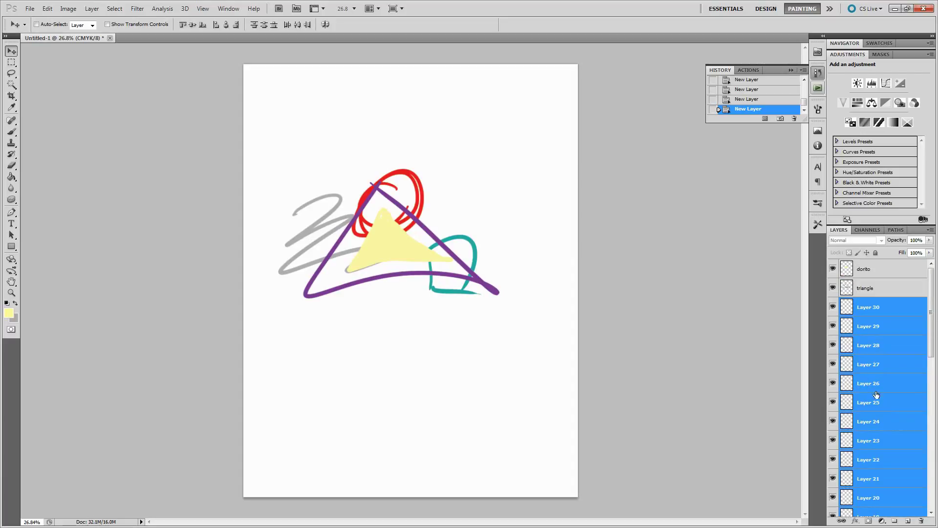
Repeat the range selection from Layer 30 down to Layer 1, and replace it with Layer 5 alone
left_click(870, 301)
scroll(872, 312, "down", 5)
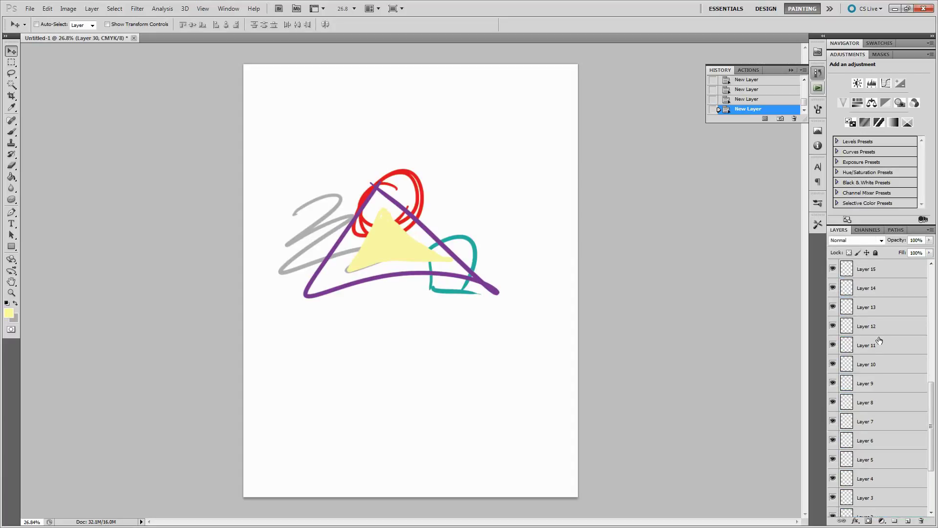
scroll(879, 341, "down", 3)
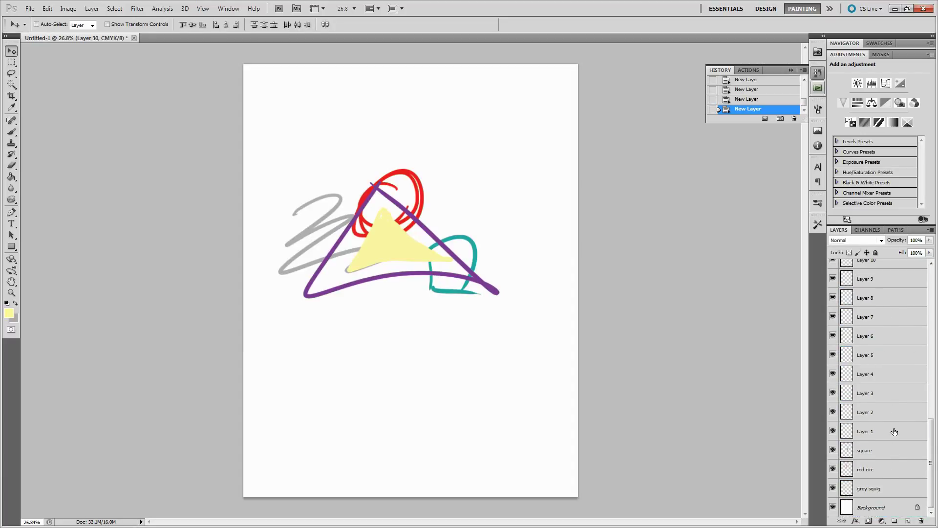
left_click(894, 431, "shift")
left_click(895, 431)
left_click(885, 361)
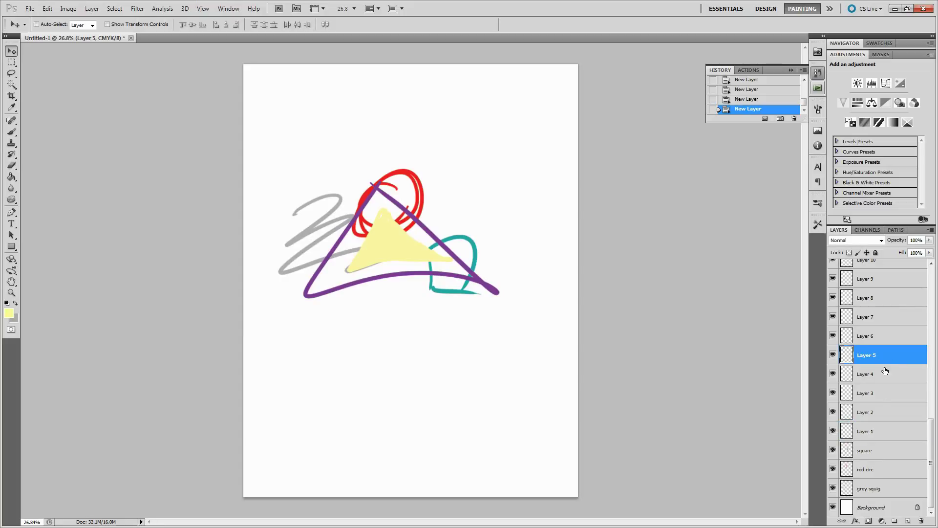
Select the continuous range of empty layers in reverse, from Layer 1 up to Layer 30
left_click(883, 432)
scroll(885, 342, "up", 5)
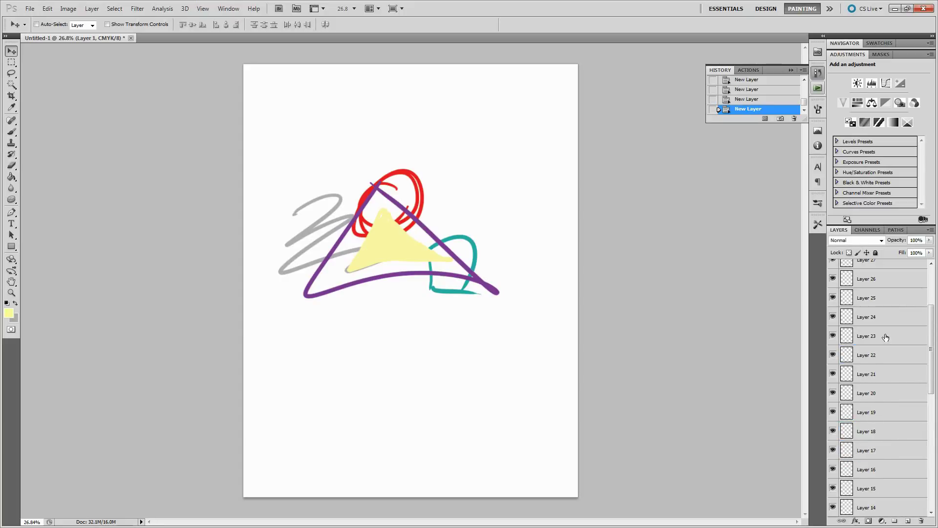
scroll(885, 337, "up", 3)
left_click(890, 313, "shift")
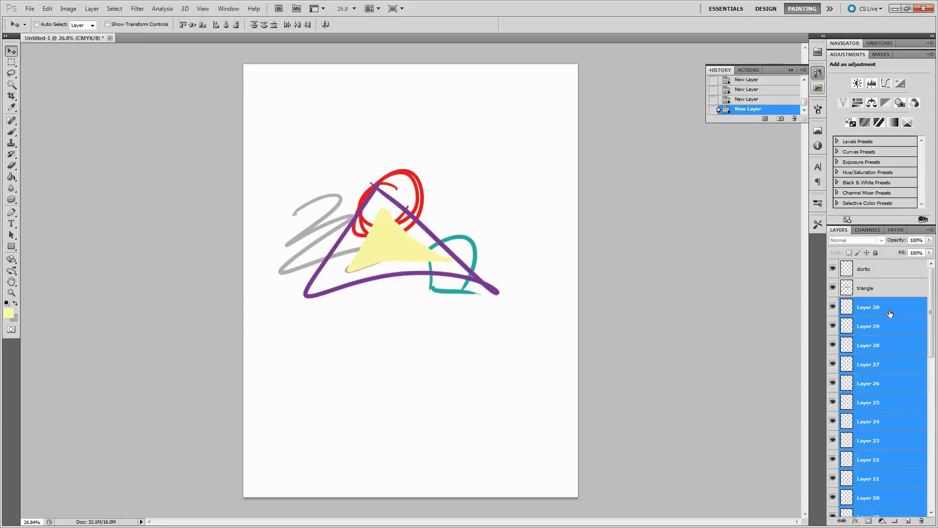
scroll(887, 337, "down", 10)
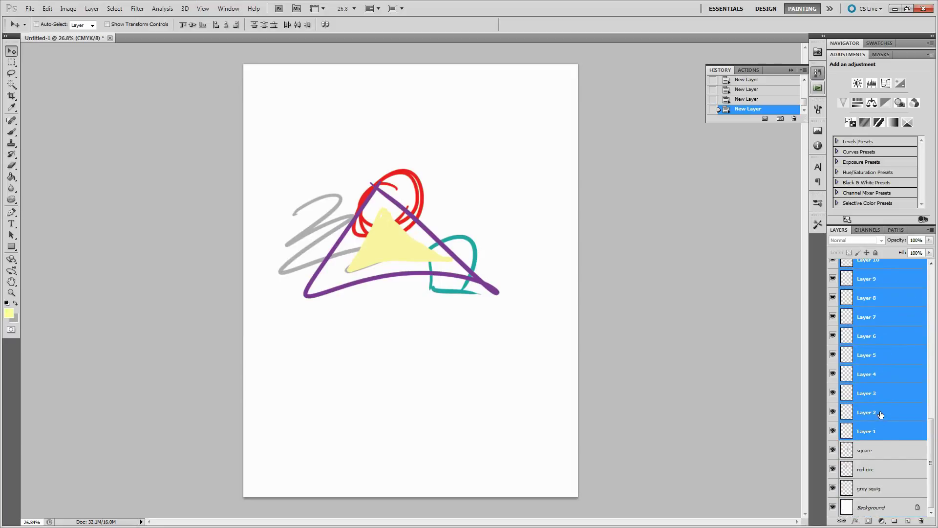
Select the continuous range of empty layers from Layer 2 up to Layer 30
left_click(880, 415)
scroll(882, 417, "up", 5)
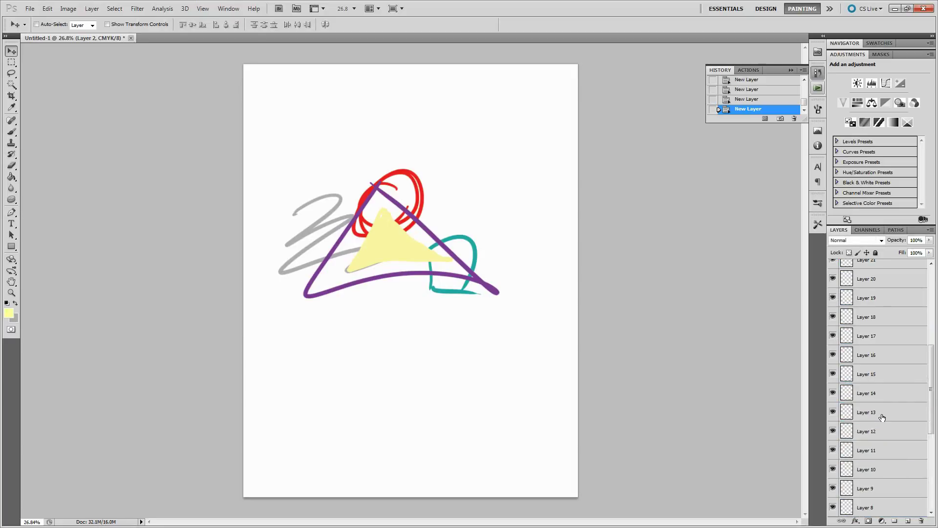
scroll(882, 417, "up", 5)
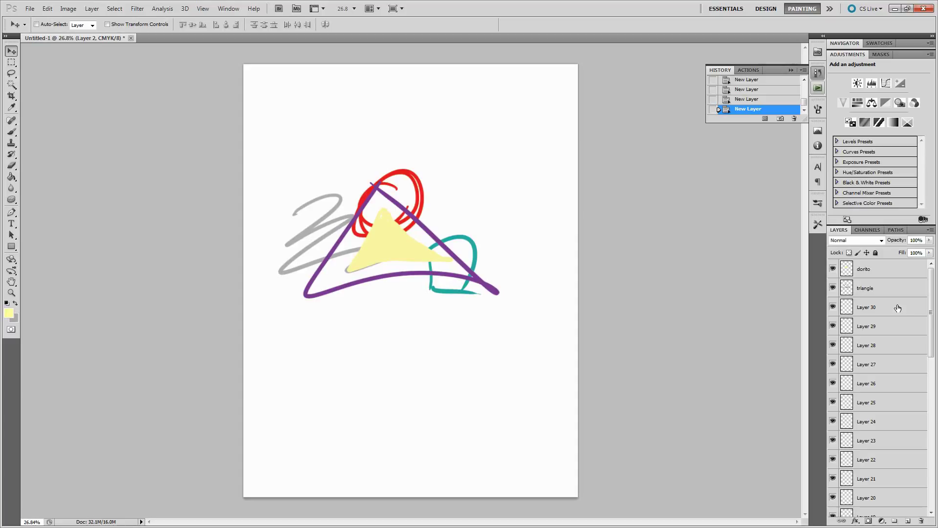
left_click(899, 308, "shift")
scroll(898, 308, "down", 8)
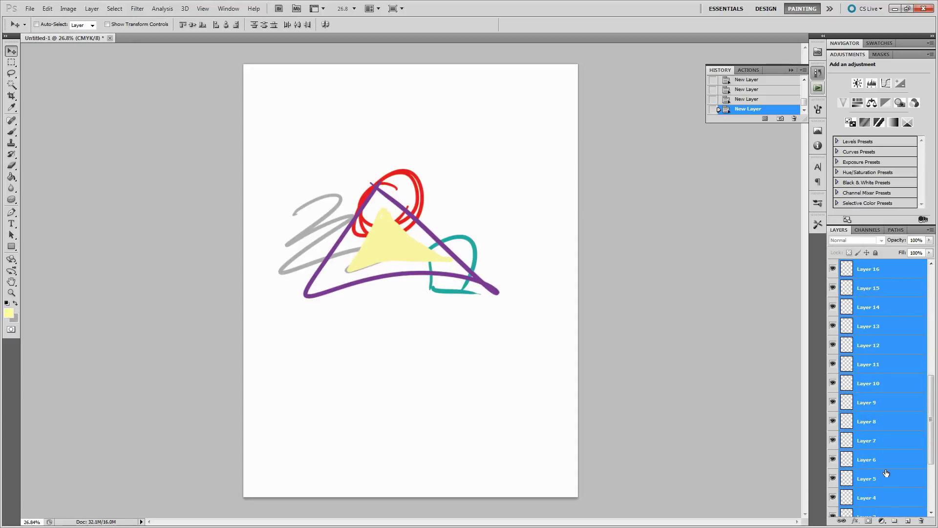
scroll(879, 386, "up", 3)
right_click(890, 327)
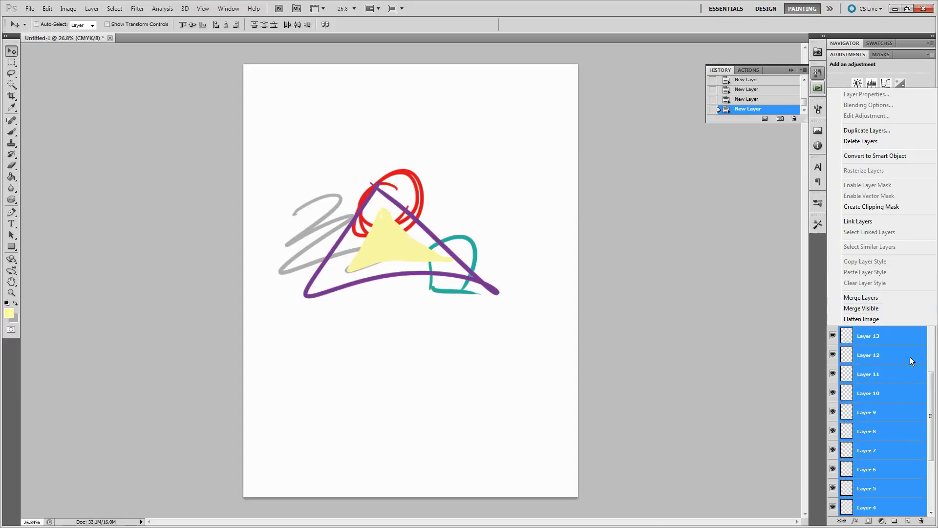
left_click(929, 379)
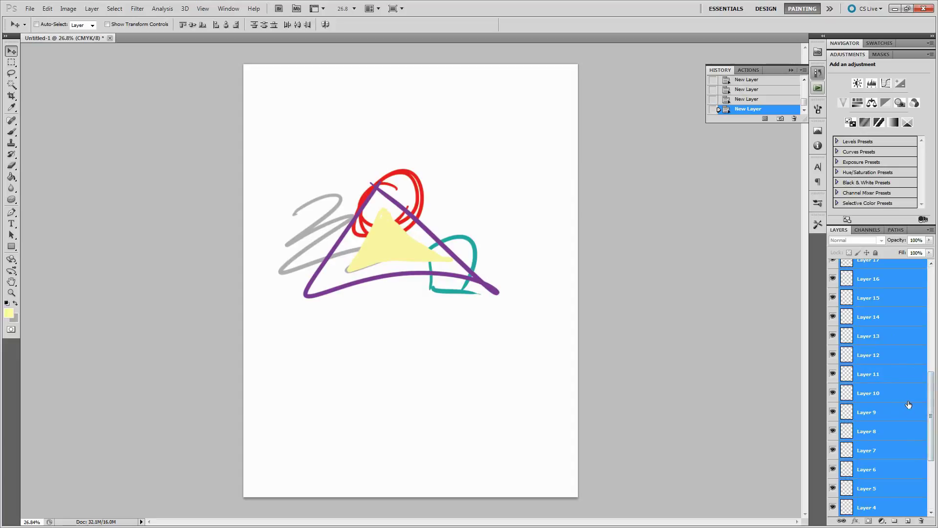
Try grouping the selected empty layers, and undo the grouping
scroll(918, 386, "up", 5)
key("ctrl+g")
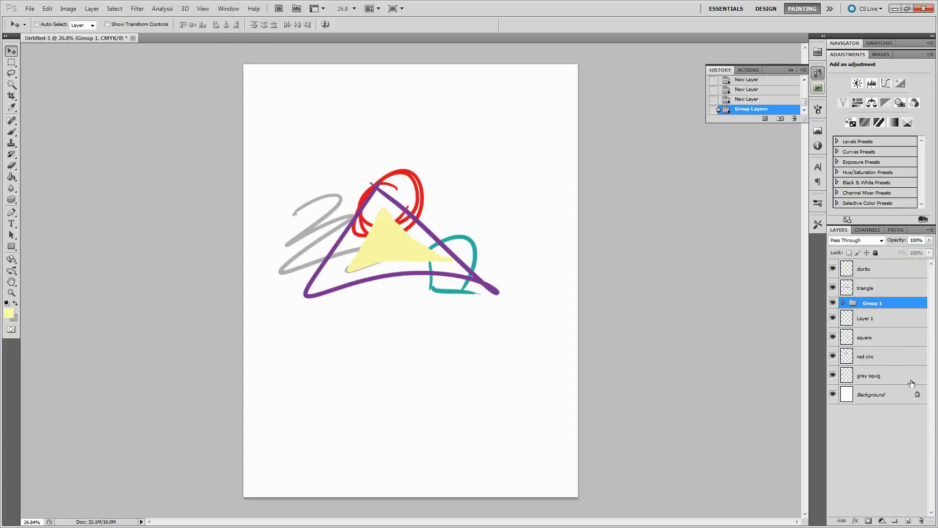
key("ctrl+z")
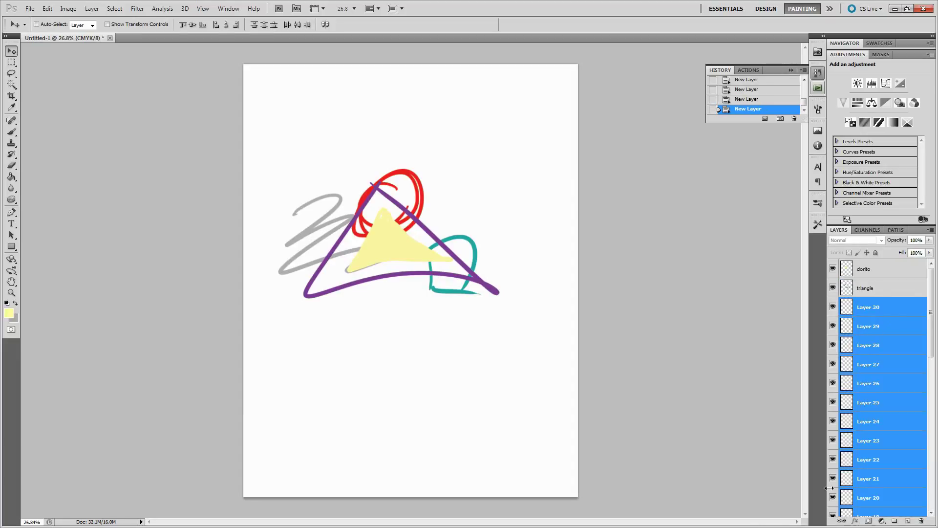
Try adding a new empty group above Layer 30, and undo its creation
left_click(896, 521)
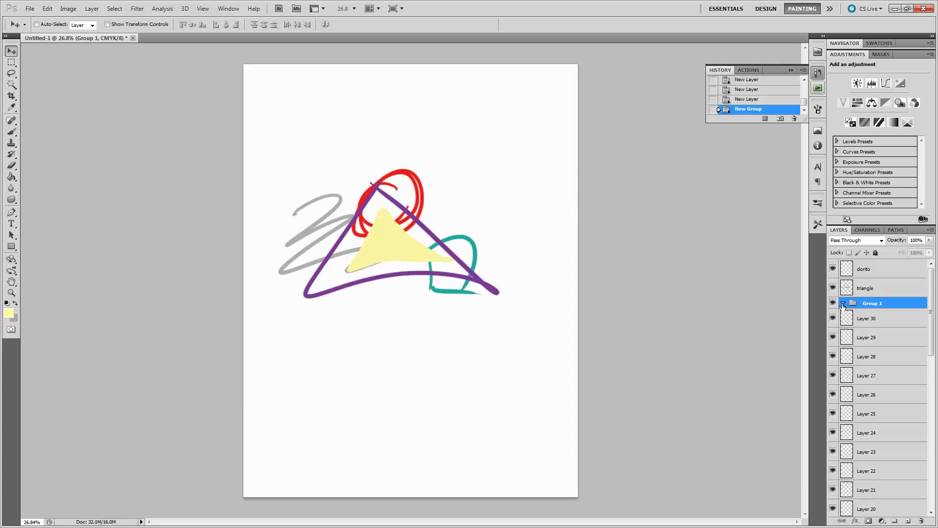
left_click(865, 320)
key("ctrl+z")
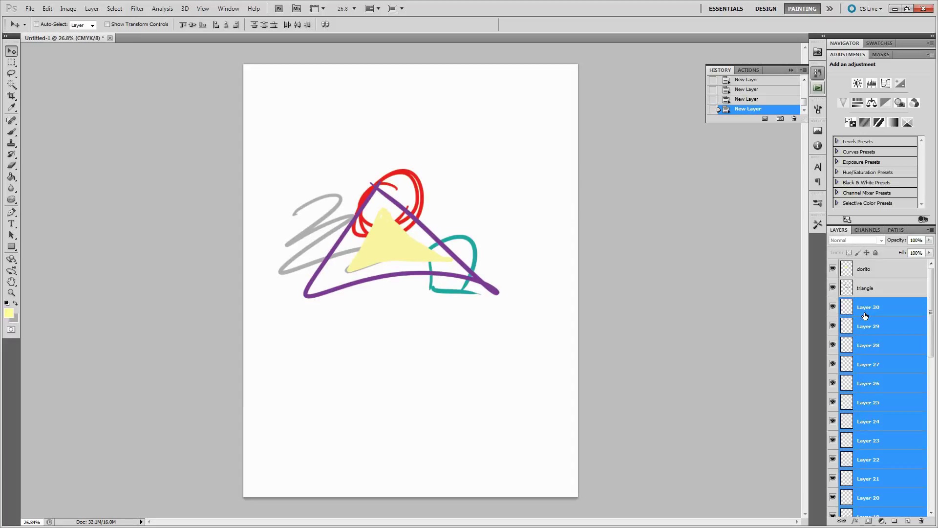
Group the selected empty layers and name the group BLANK LAYERS
scroll(866, 320, "down", 6)
scroll(866, 324, "up", 3)
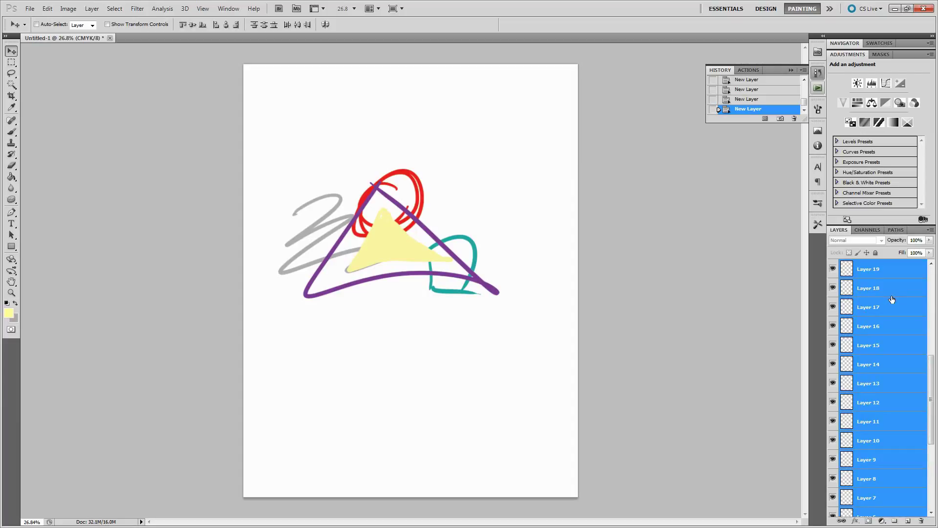
key("ctrl+g")
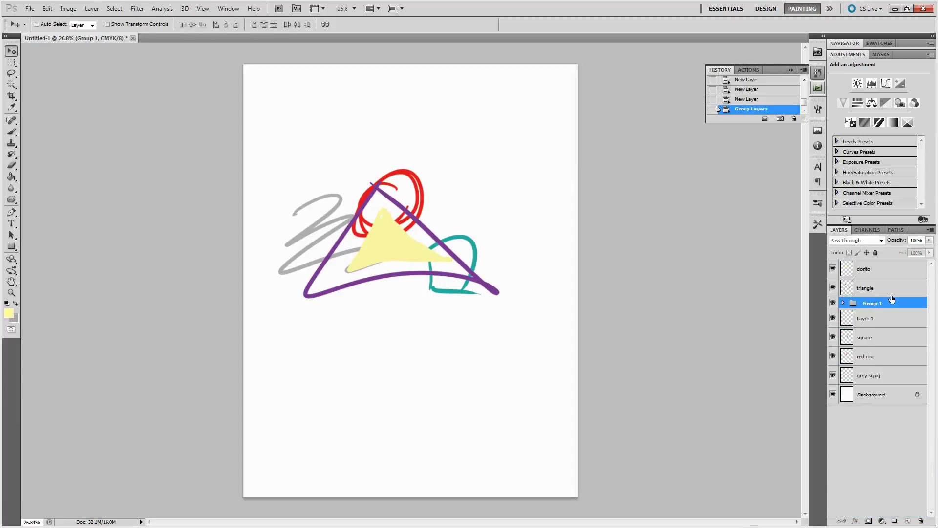
double_click(872, 303)
type("BLANK LAYERS")
key("Return")
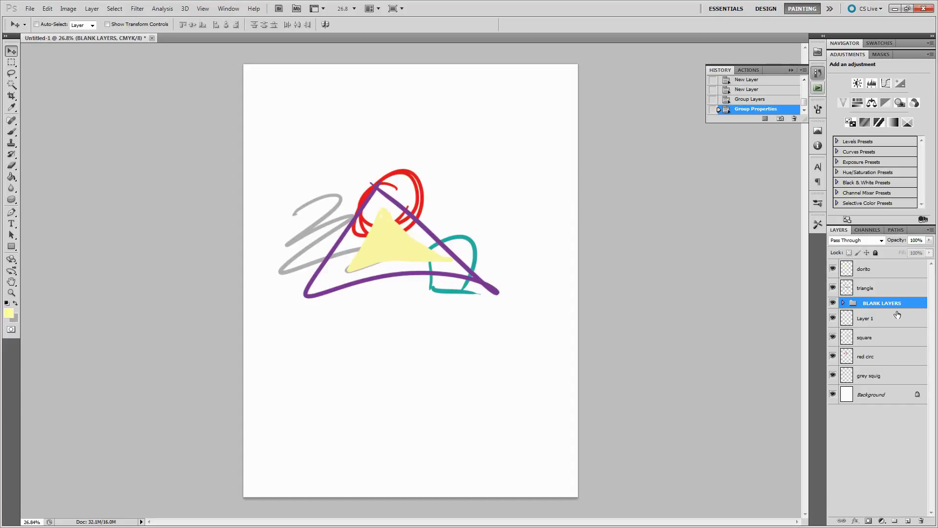
Expand the BLANK LAYERS group to look through the layers inside it, and collapse it again
left_click(843, 304)
left_click(843, 304)
left_click(843, 304)
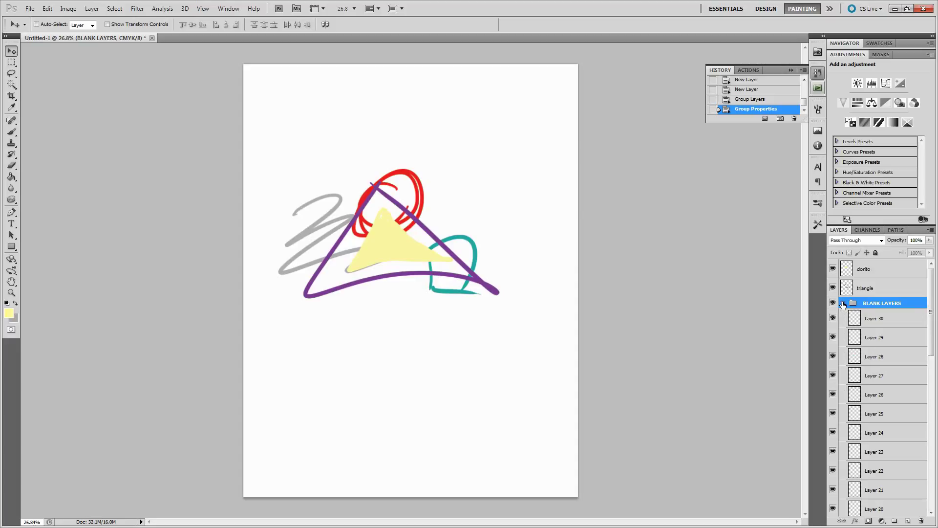
scroll(860, 428, "down", 3)
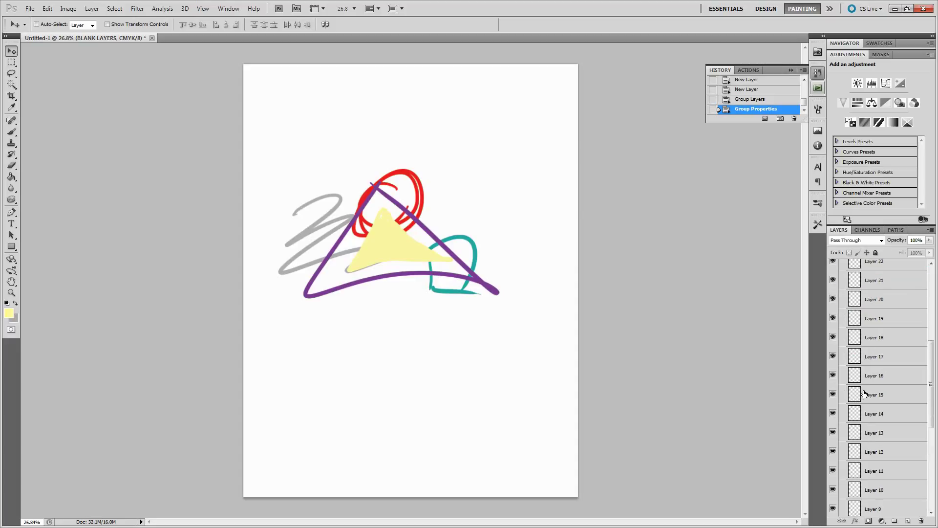
scroll(866, 389, "up", 3)
left_click(843, 304)
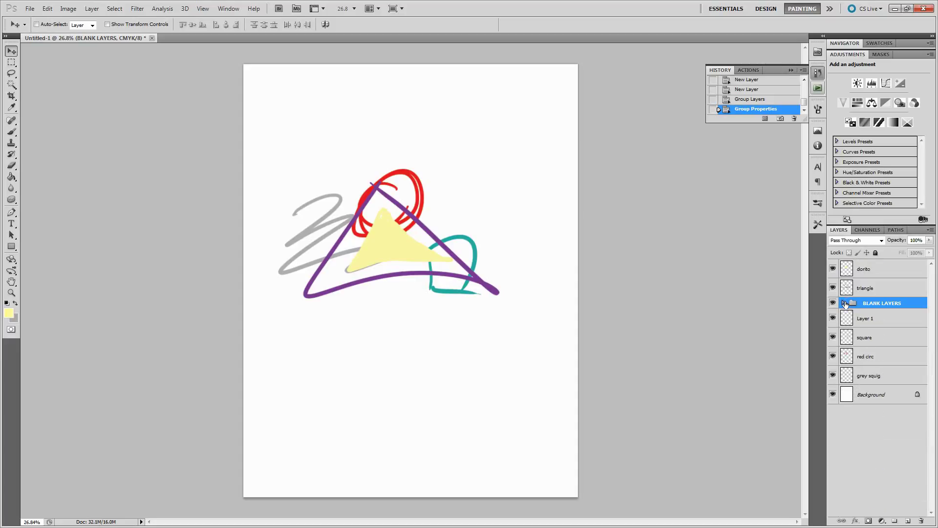
Move Layer 1 into the BLANK LAYERS group and check its place among the grouped layers
left_click(868, 324)
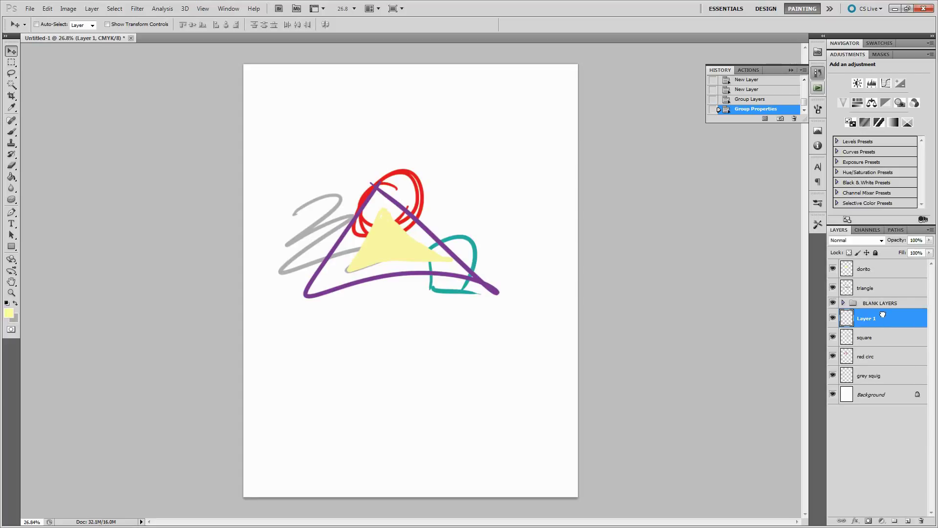
left_click_drag(882, 313, 882, 303)
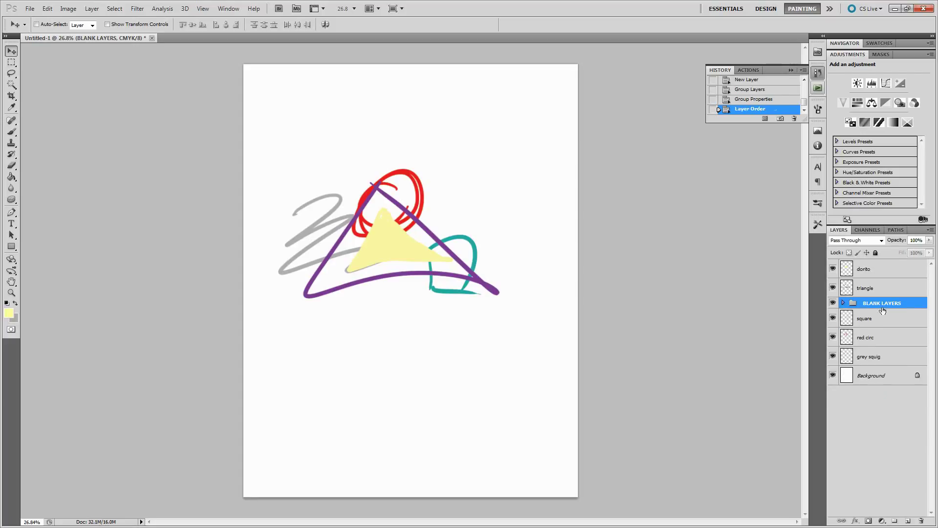
left_click(844, 304)
scroll(871, 391, "down", 5)
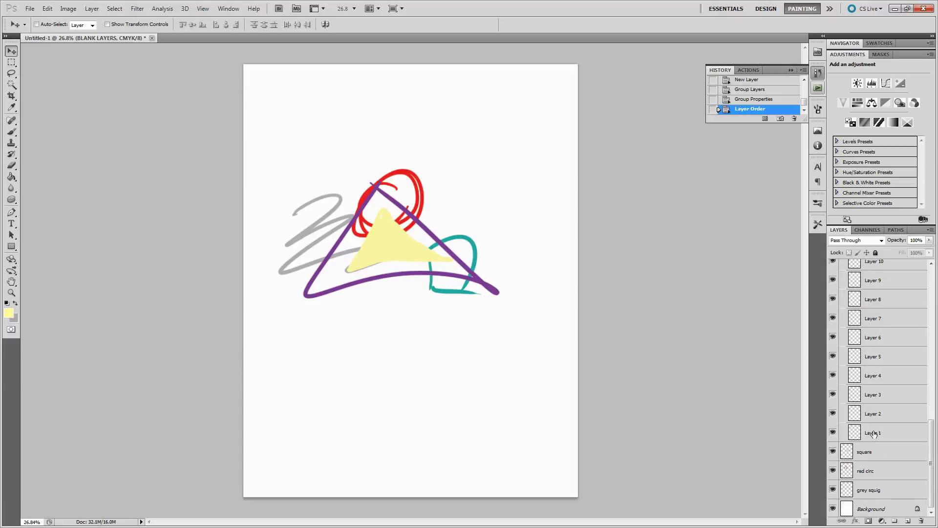
scroll(873, 430, "up", 10)
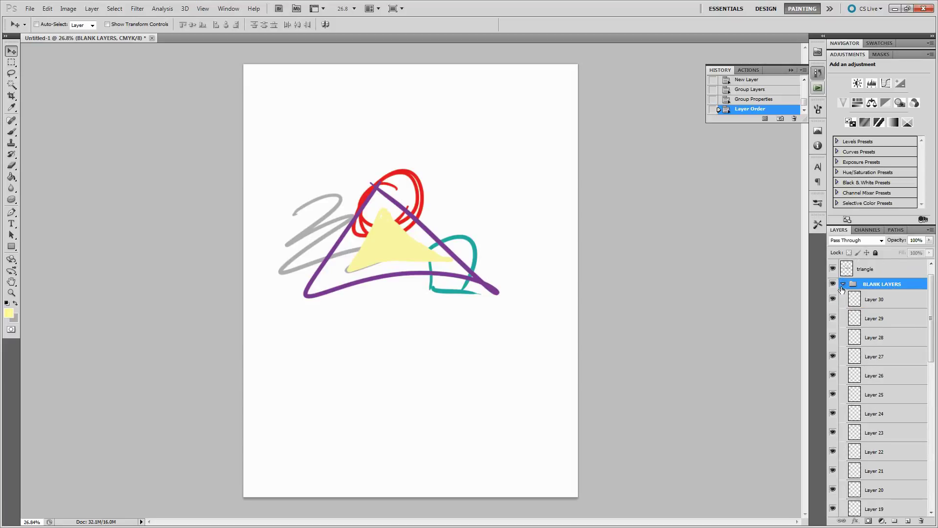
left_click(842, 285)
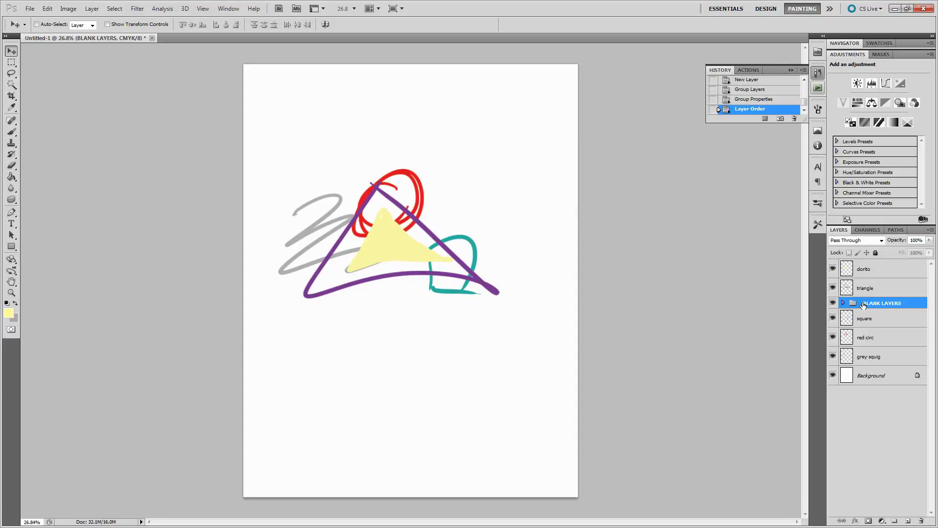
Select the dorito and triangle layers together, and replace that selection with the triangle layer alone
left_click(857, 324)
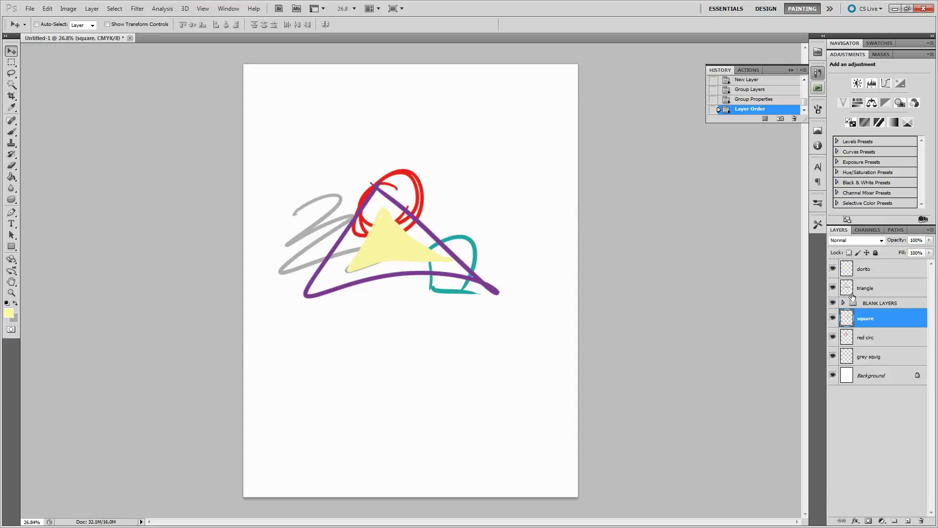
left_click(871, 288)
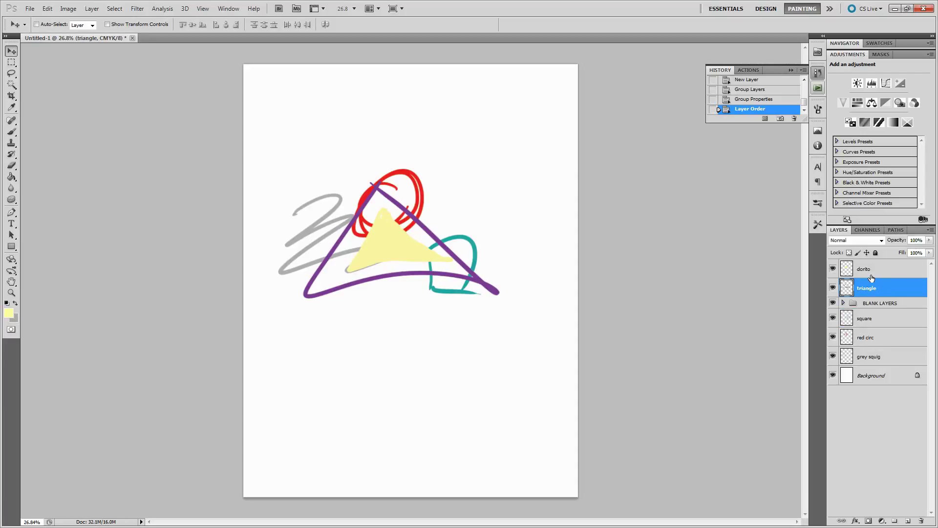
left_click(872, 276)
left_click(875, 291, "shift")
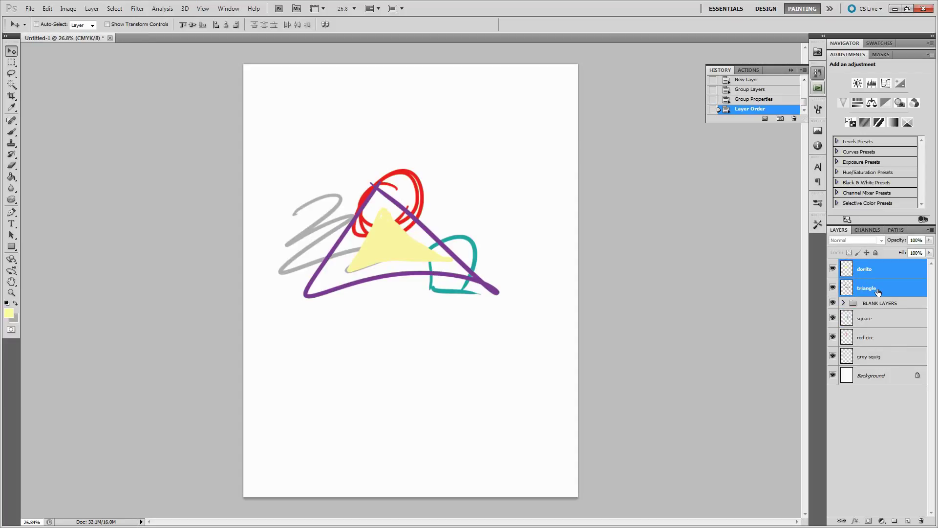
left_click(873, 291)
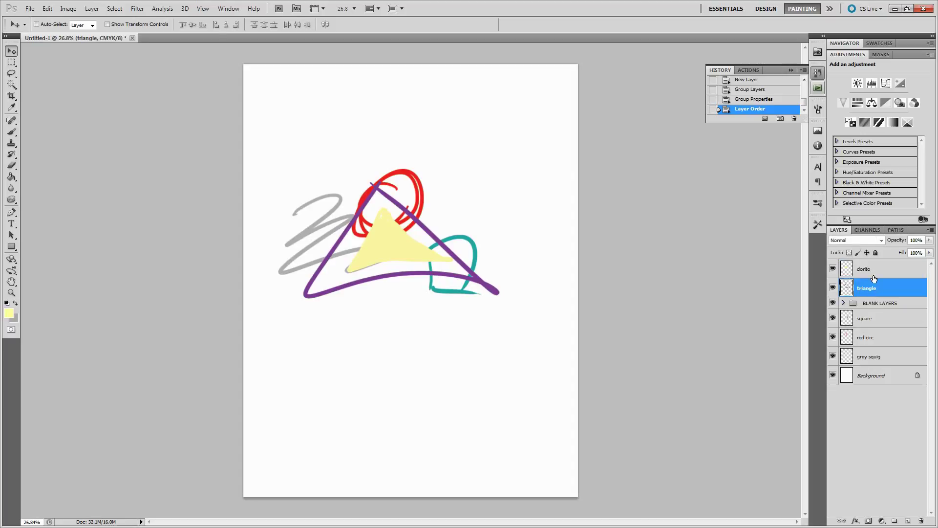
Create a new group above the dorito layer and move the dorito and triangle layers into it
left_click(873, 277)
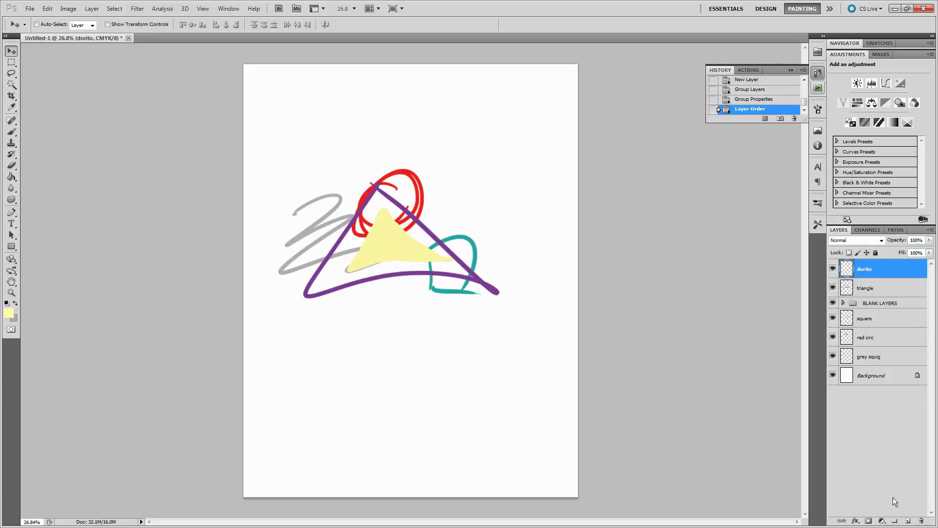
left_click(895, 520)
left_click_drag(865, 277, 867, 267)
left_click_drag(861, 303, 870, 267)
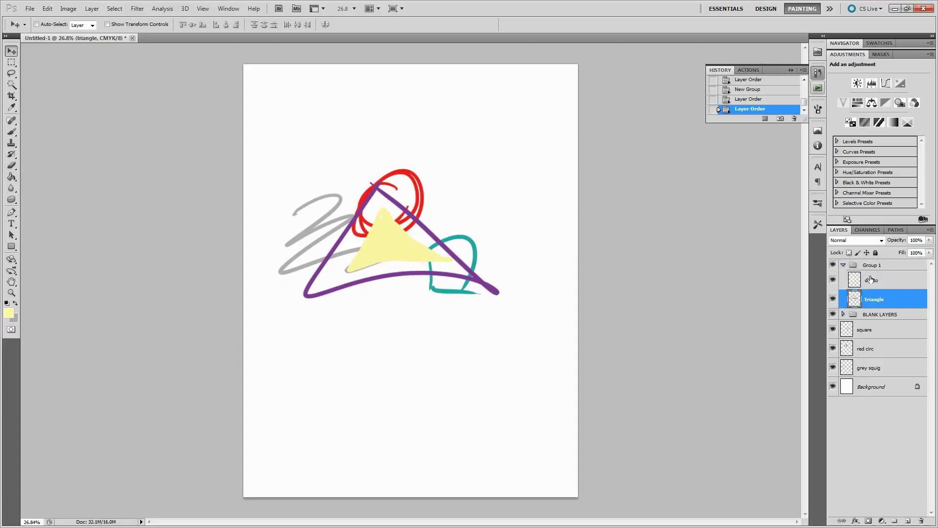
left_click(844, 266)
Undo moving the dorito and triangle layers into the new group, along with the group's creation
key("ctrl+z")
key("ctrl+z")
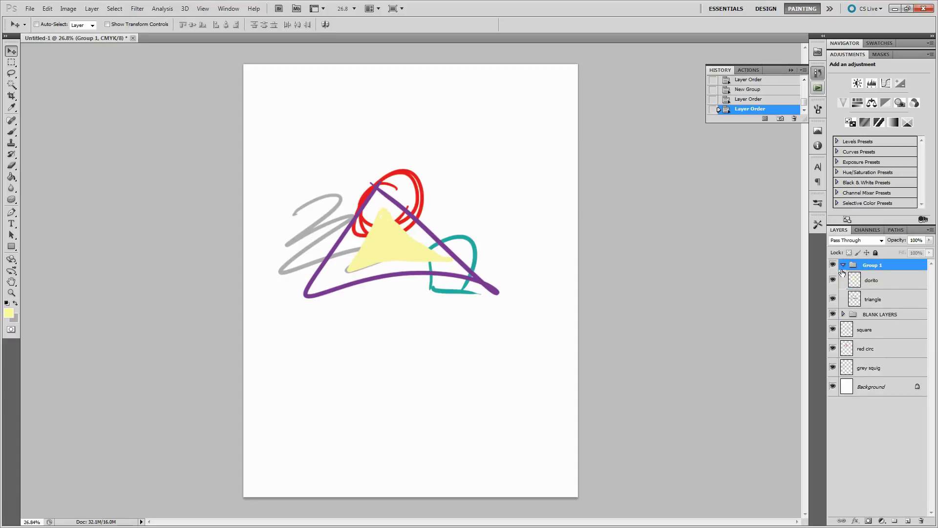
key("ctrl+alt+z")
key("ctrl+alt+z")
key("ctrl+z")
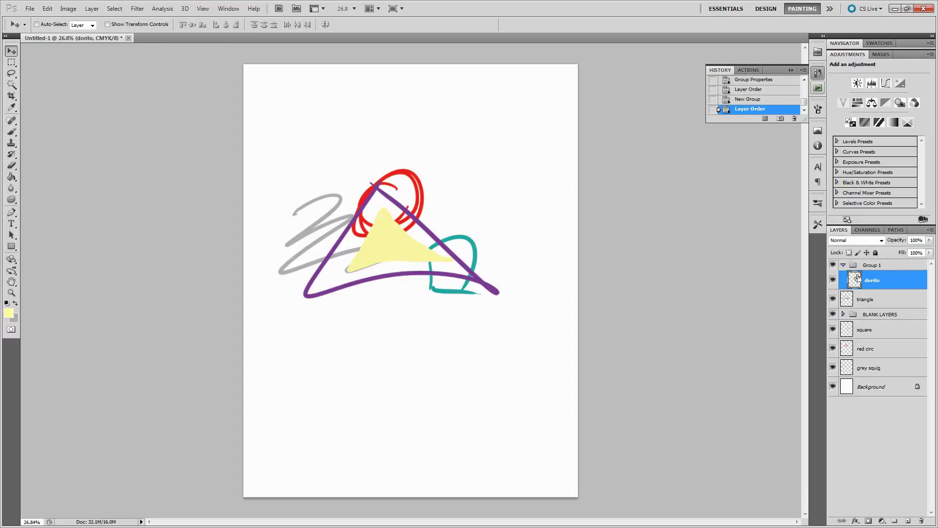
key("ctrl+z")
key("ctrl+alt+z")
Group the dorito and triangle layers directly from a selection and name the group triangle
left_click(858, 276)
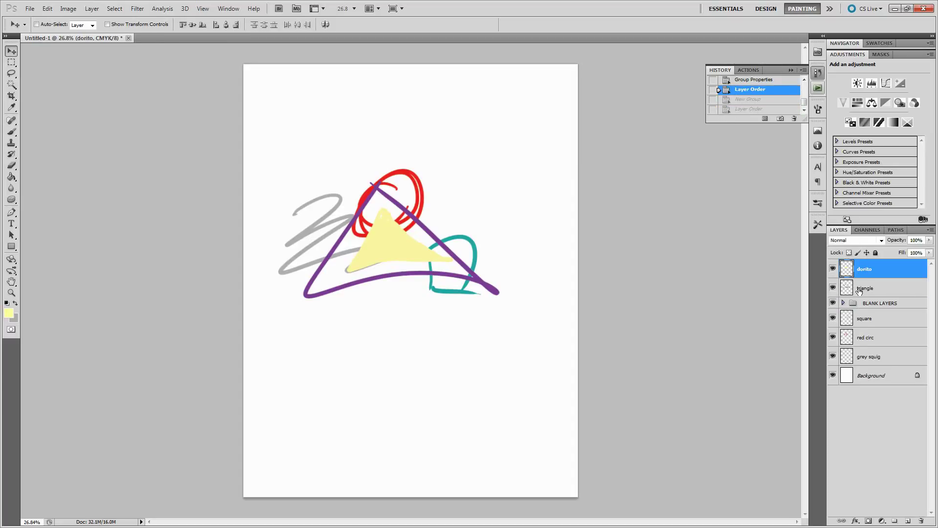
left_click(864, 292, "shift")
key("ctrl+g")
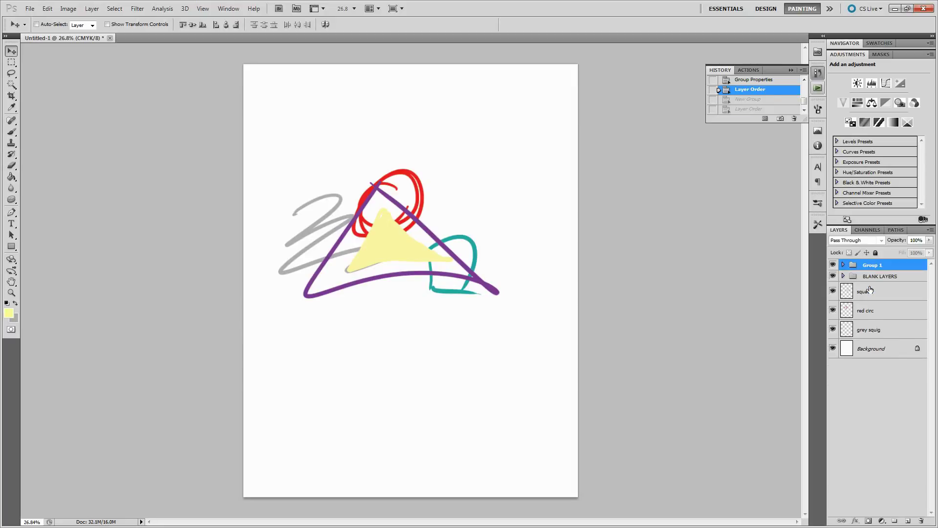
double_click(875, 265)
type("t")
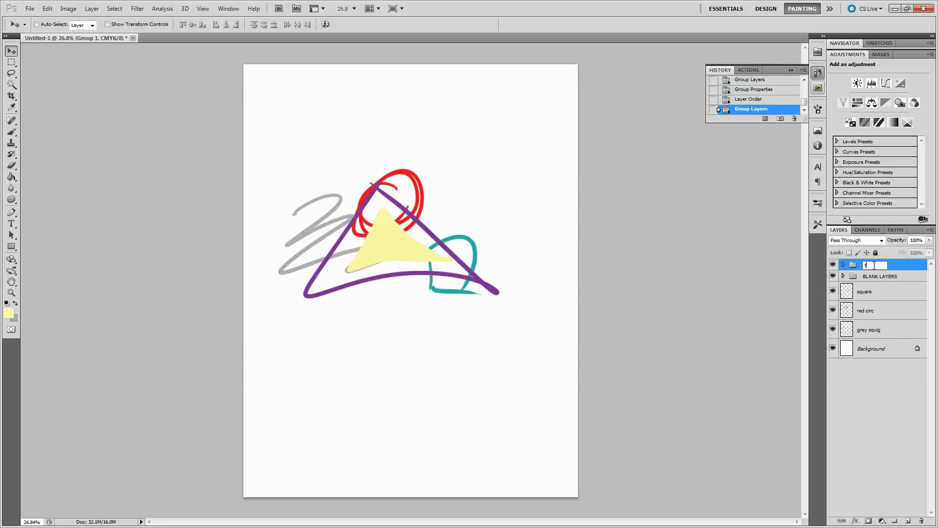
type("riangle")
key("Return")
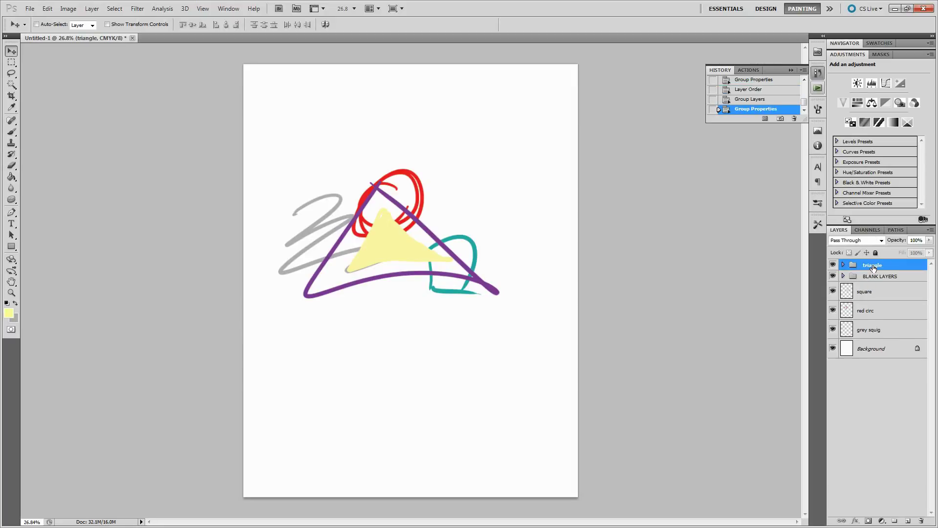
Expand the triangle group and toggle the visibility of its dorito and triangle layers off and on
left_click(843, 265)
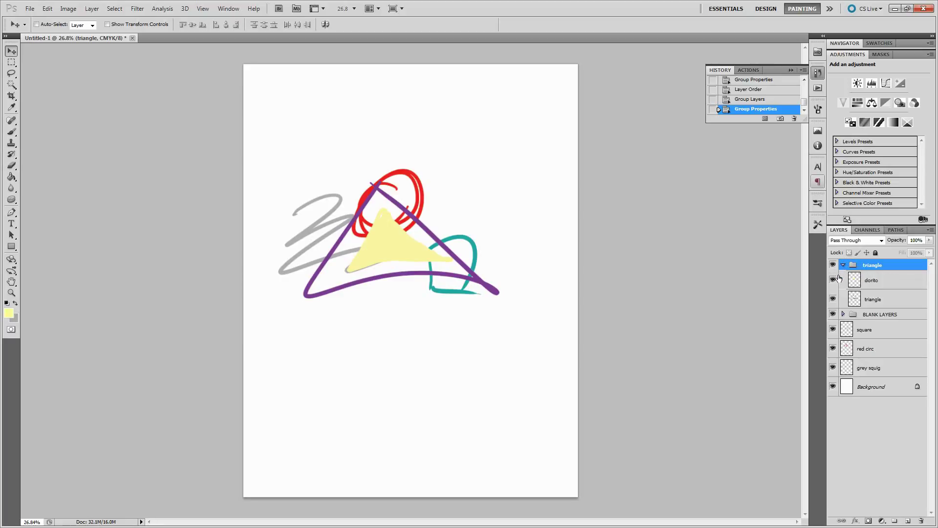
left_click(833, 280)
left_click(833, 280)
left_click(833, 281)
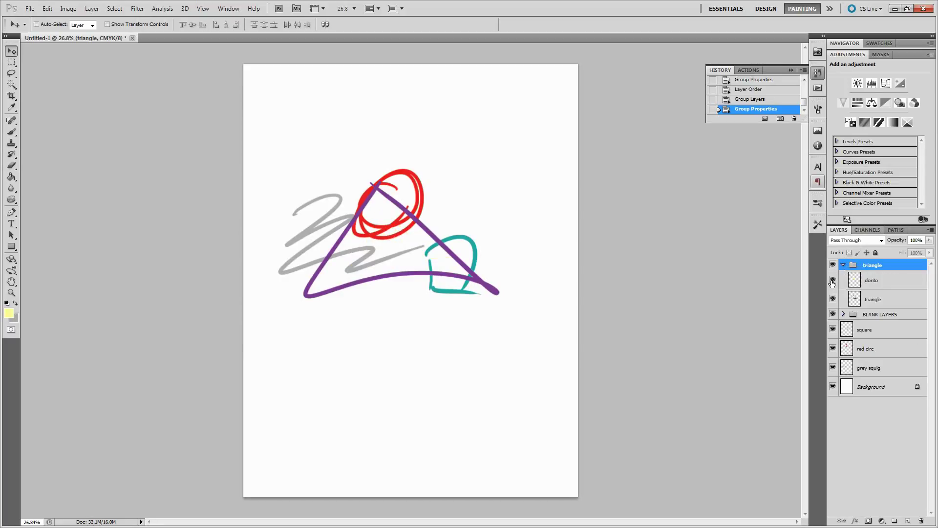
left_click(832, 280)
left_click(833, 299)
left_click(833, 299)
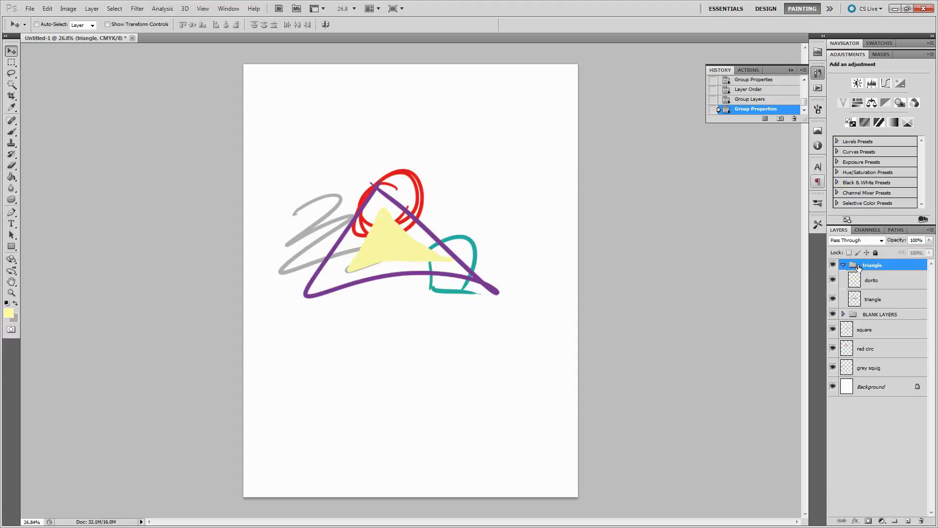
Move the whole triangle group down the canvas, below the other drawings
left_click(858, 275)
left_click(854, 267)
left_click_drag(384, 215, 414, 348)
left_click_drag(479, 355, 449, 372)
Move the dorito and triangle layers separately within the group and undo those individual moves
left_click(866, 282)
left_click(868, 298)
left_click_drag(518, 409, 501, 306)
left_click(890, 266)
left_click_drag(445, 292, 467, 247)
key("ctrl+alt+z")
key("ctrl+alt+z")
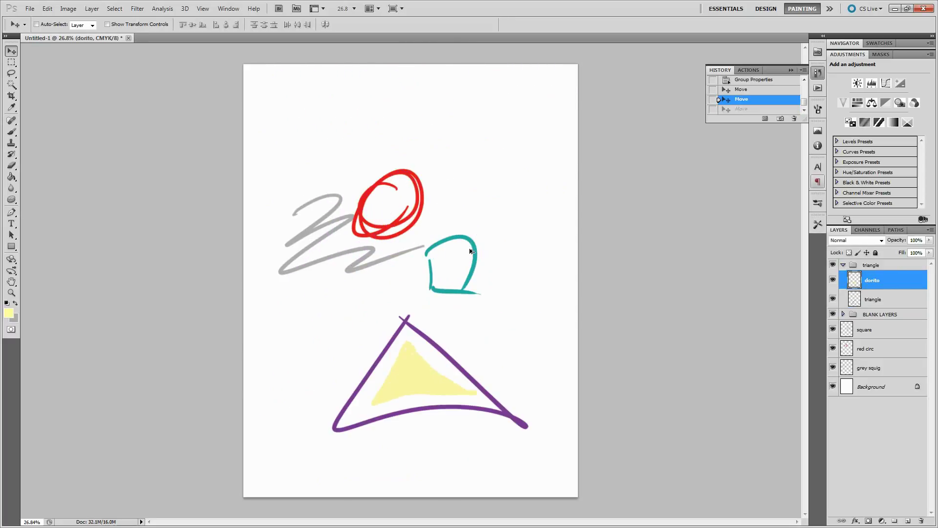
left_click_drag(437, 348, 432, 293)
key("ctrl+z")
Collapse the triangle group and move it as a whole back up over the red circle and square
left_click(867, 267)
left_click(843, 264)
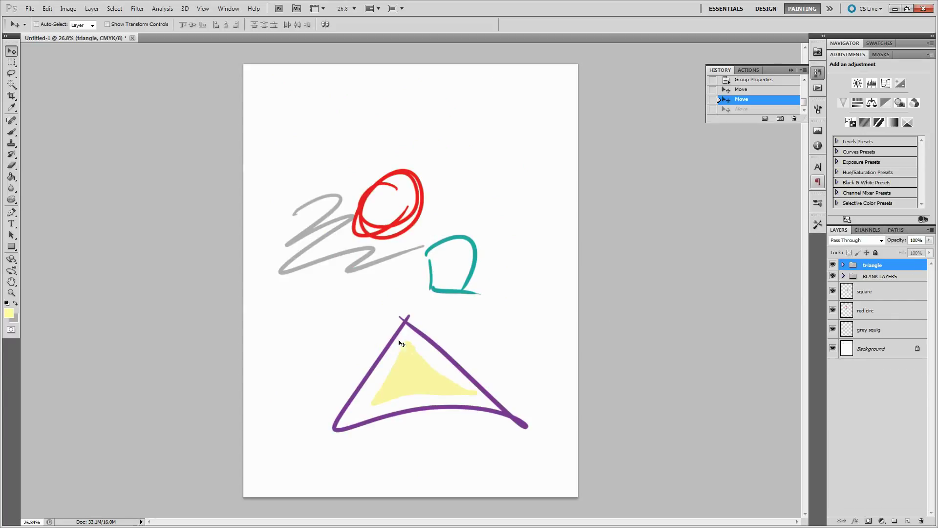
left_click_drag(415, 340, 410, 215)
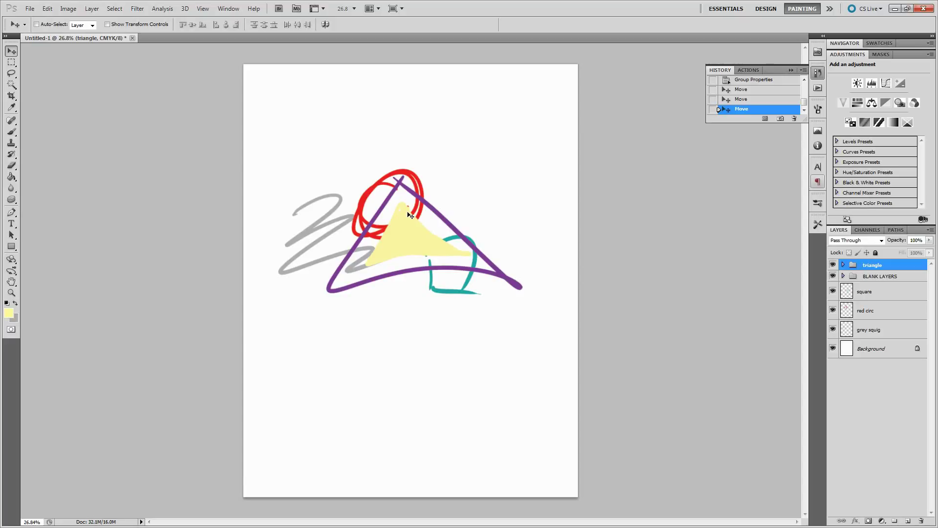
Create a new layer above the triangle group and paint a large blue (#1842bc) circle outline in the empty area below the drawings
left_click(908, 521)
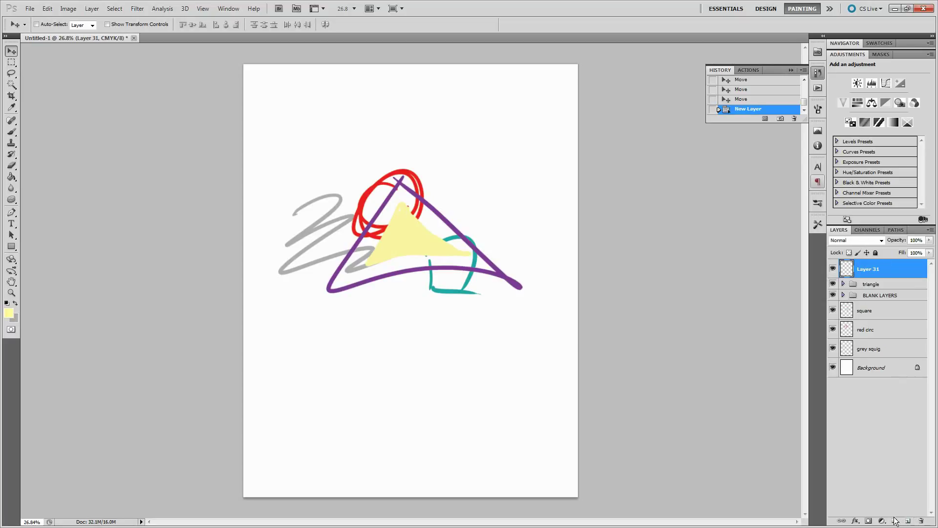
left_click(11, 131)
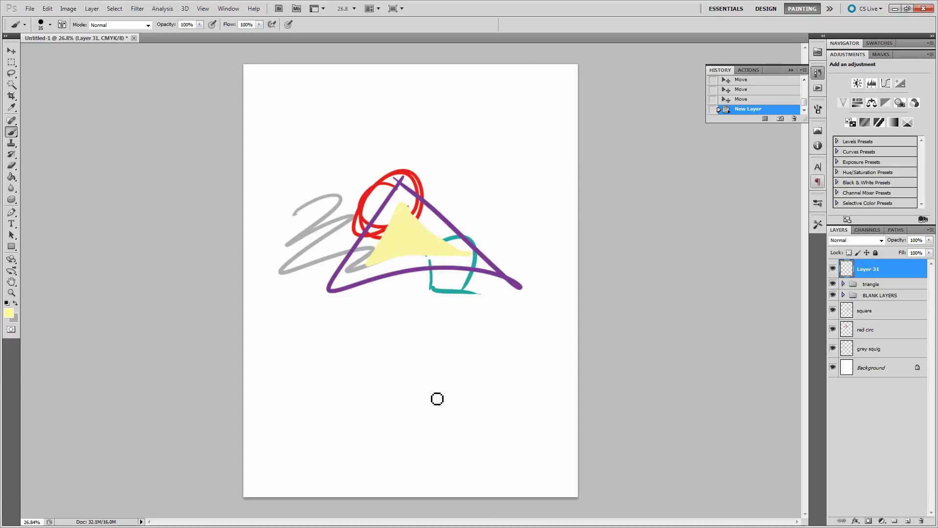
mouse_move(319, 345)
left_mouse_down()
mouse_move(380, 334)
mouse_move(405, 327)
left_mouse_up()
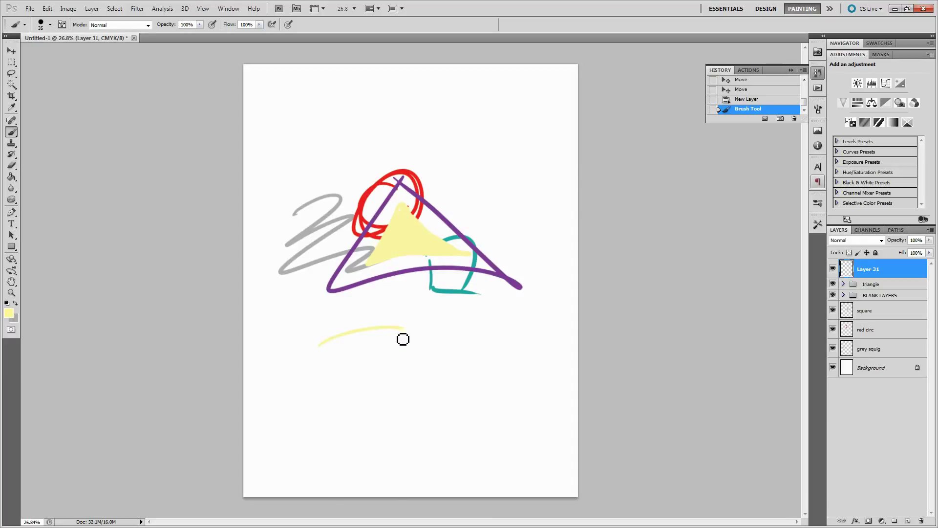
key("ctrl+z")
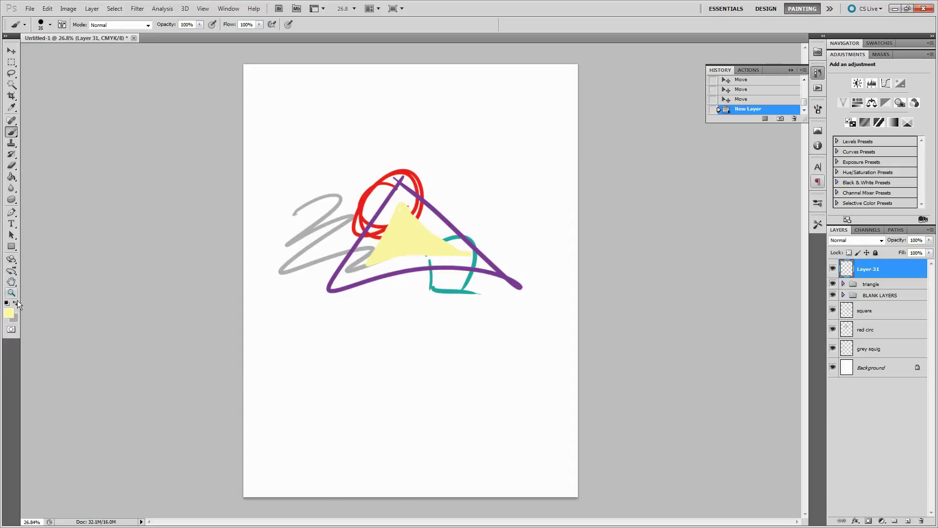
left_click(9, 313)
left_click(416, 367)
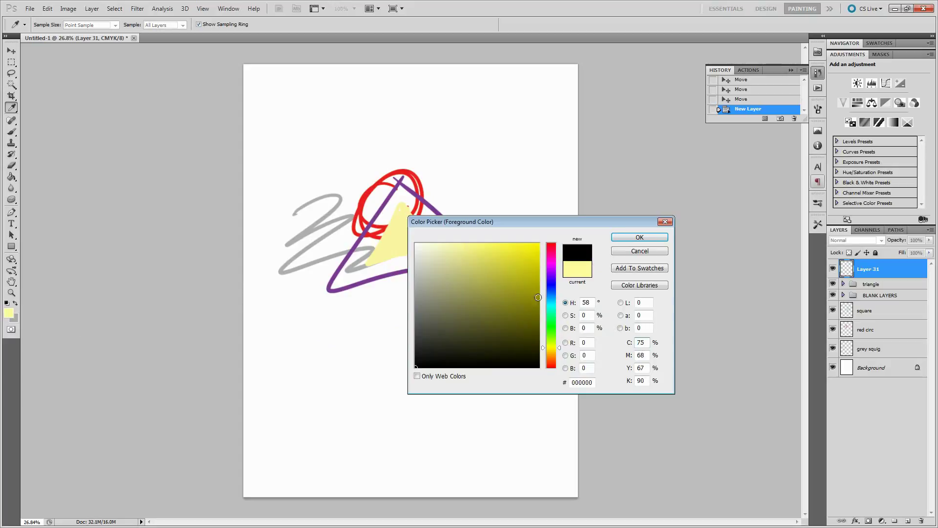
left_click(551, 285)
left_click(525, 274)
left_click(628, 238)
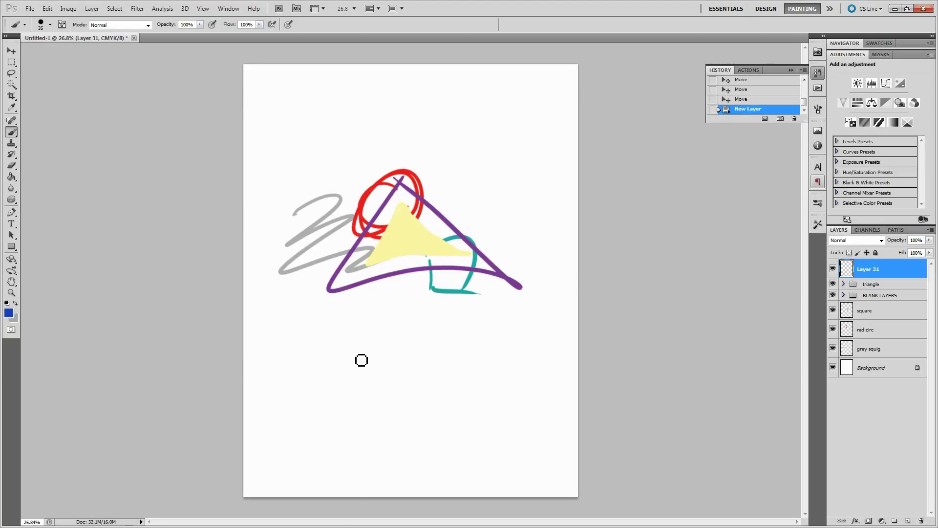
mouse_move(383, 335)
left_mouse_down()
mouse_move(415, 421)
mouse_move(386, 328)
left_mouse_up()
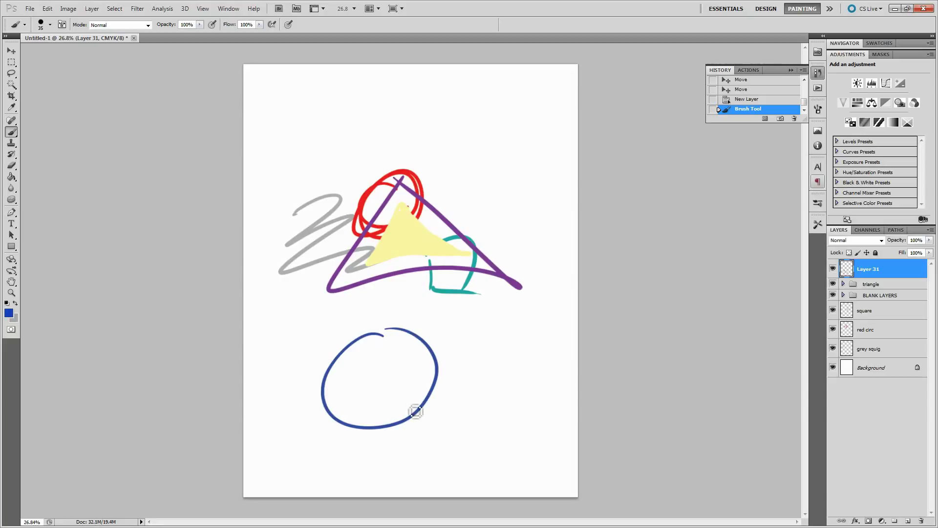
Paint two eyes with pupils on the circle's own layer, shift that layer slightly, and undo the move and the eyes
mouse_move(357, 389)
left_mouse_down()
mouse_move(347, 408)
mouse_move(350, 382)
mouse_move(409, 393)
left_mouse_up()
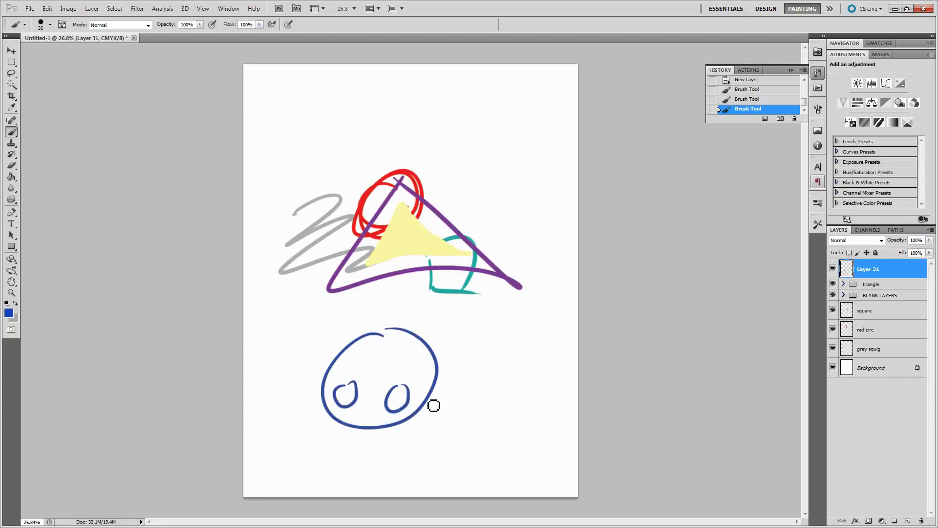
mouse_move(344, 393)
left_mouse_down()
mouse_move(448, 357)
mouse_move(464, 383)
mouse_move(454, 394)
mouse_move(462, 374)
mouse_move(435, 366)
mouse_move(444, 320)
mouse_move(415, 238)
mouse_move(437, 237)
mouse_move(429, 389)
left_mouse_up()
left_click(12, 51)
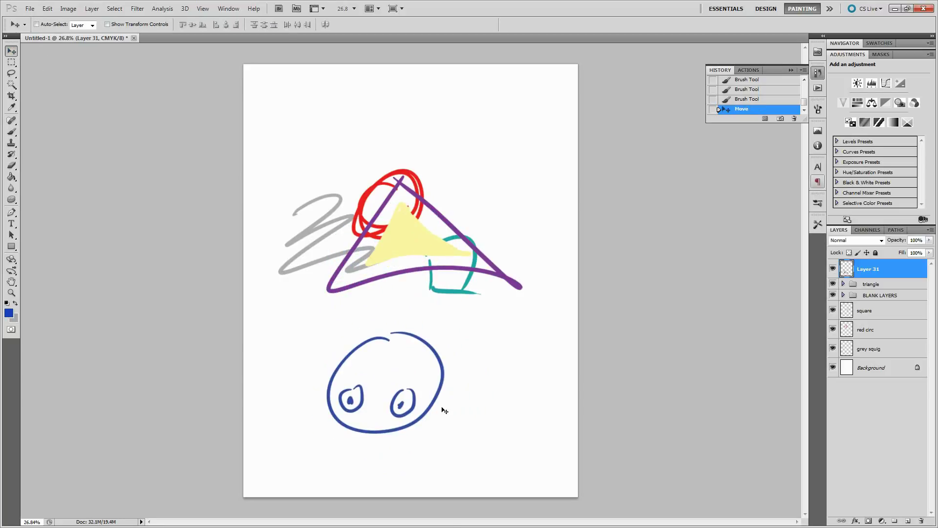
key("ctrl+alt+z")
key("ctrl+alt+z")
key("ctrl+alt+z")
key("ctrl+alt+z")
key("ctrl+alt+z")
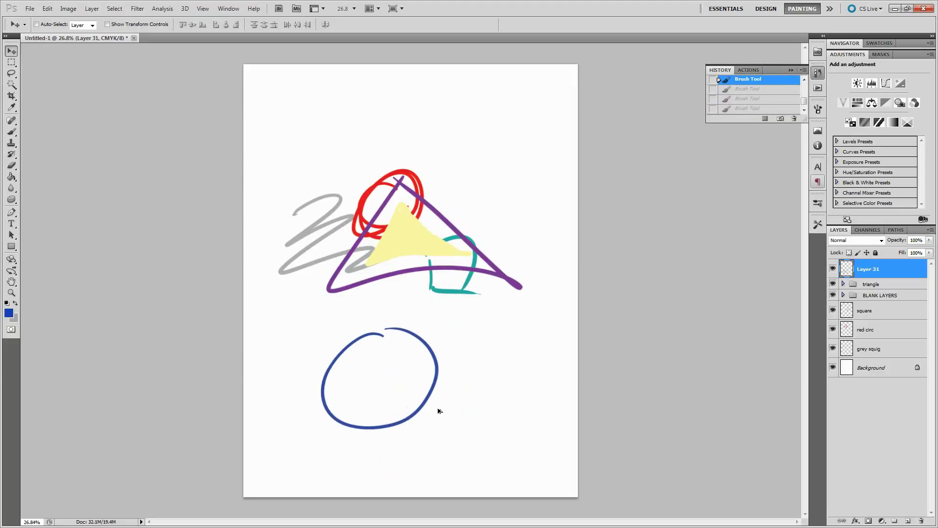
Add a new layer above the circle's layer, naming the circle's layer head and the new layer eyes
left_click(907, 521)
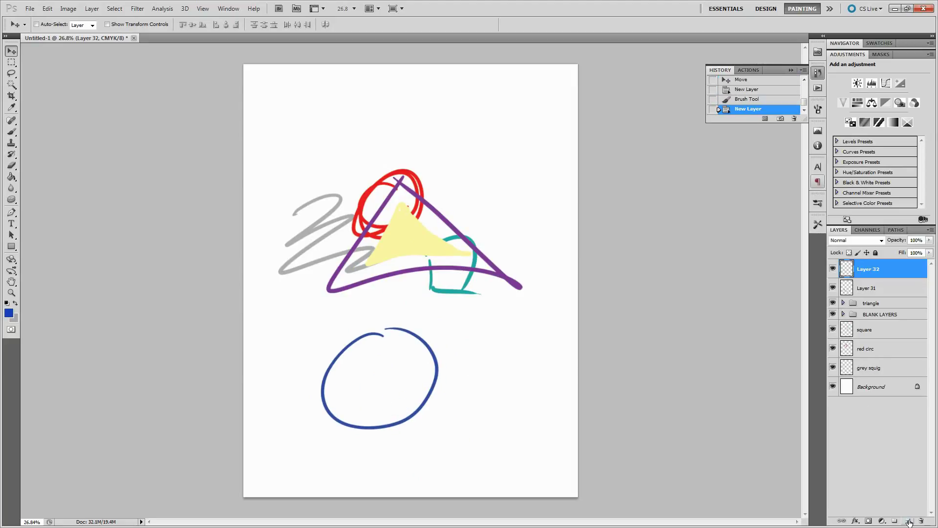
double_click(863, 291)
type("g")
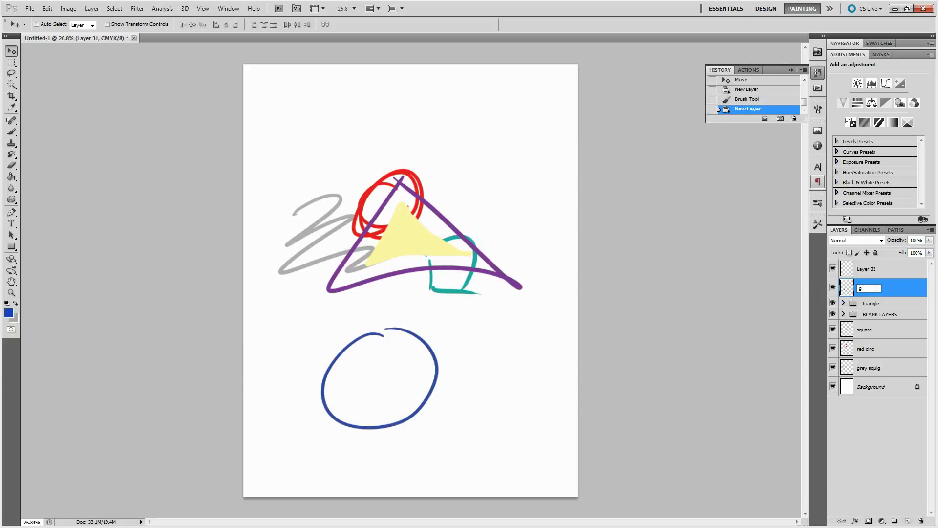
key("Return")
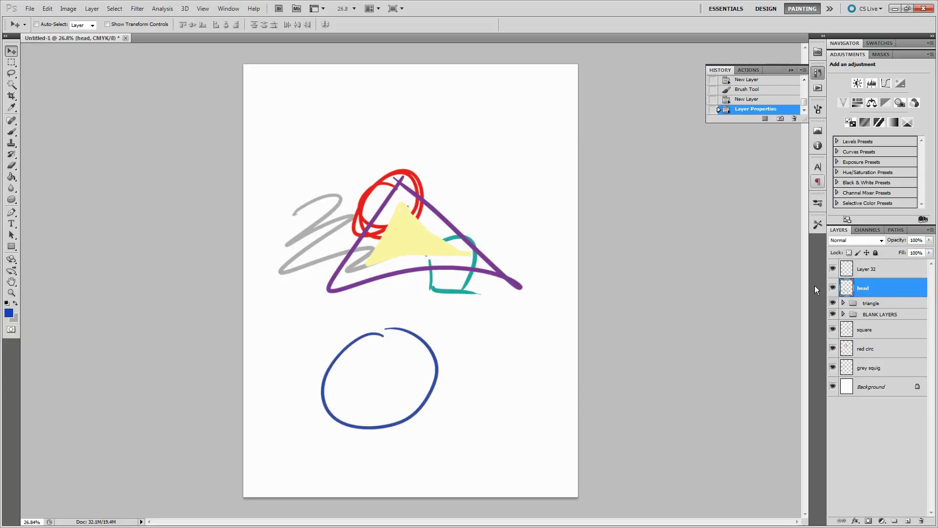
double_click(868, 269)
type("eyes")
key("Return")
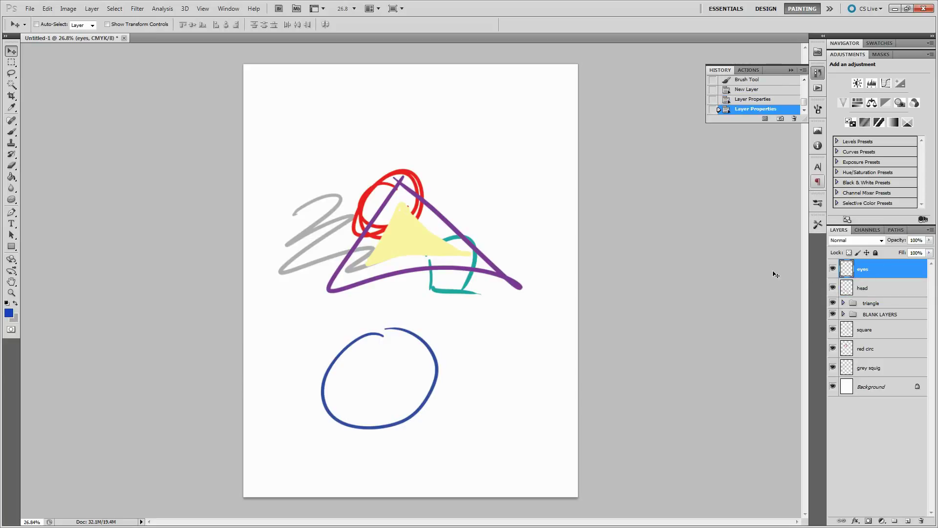
Paint two blue eyes with pupils and eyelids inside the circle on the eyes layer
key("b")
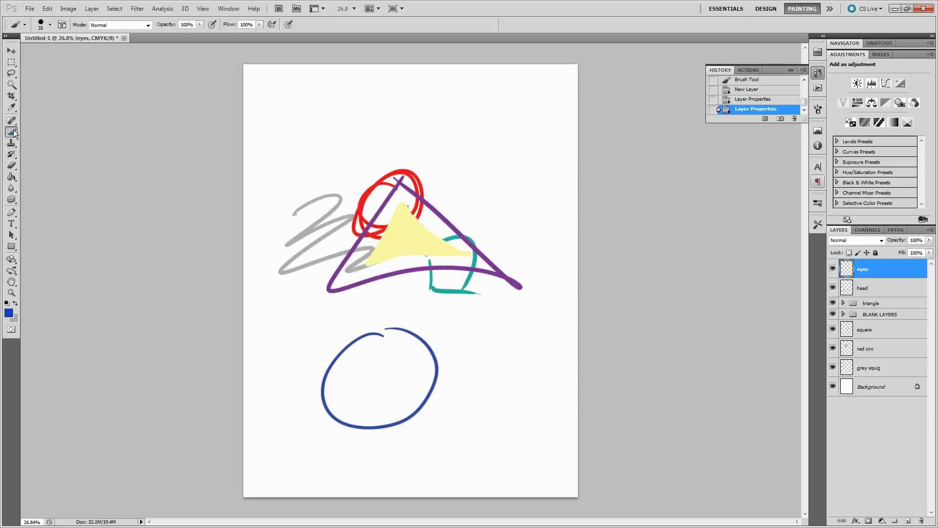
mouse_move(343, 391)
left_mouse_down()
mouse_move(336, 406)
mouse_move(352, 392)
mouse_move(404, 390)
left_mouse_up()
mouse_move(338, 401)
left_mouse_down()
mouse_move(403, 406)
mouse_move(353, 367)
mouse_move(402, 399)
mouse_move(415, 364)
mouse_move(389, 389)
mouse_move(385, 400)
mouse_move(398, 405)
mouse_move(421, 376)
mouse_move(572, 363)
mouse_move(437, 370)
mouse_move(406, 381)
mouse_move(402, 398)
mouse_move(397, 361)
mouse_move(441, 386)
mouse_move(432, 402)
mouse_move(471, 387)
mouse_move(415, 421)
left_mouse_up()
Reposition the eyes layer, try erasing part of one eye, and undo the erasure
left_click(11, 50)
key("e")
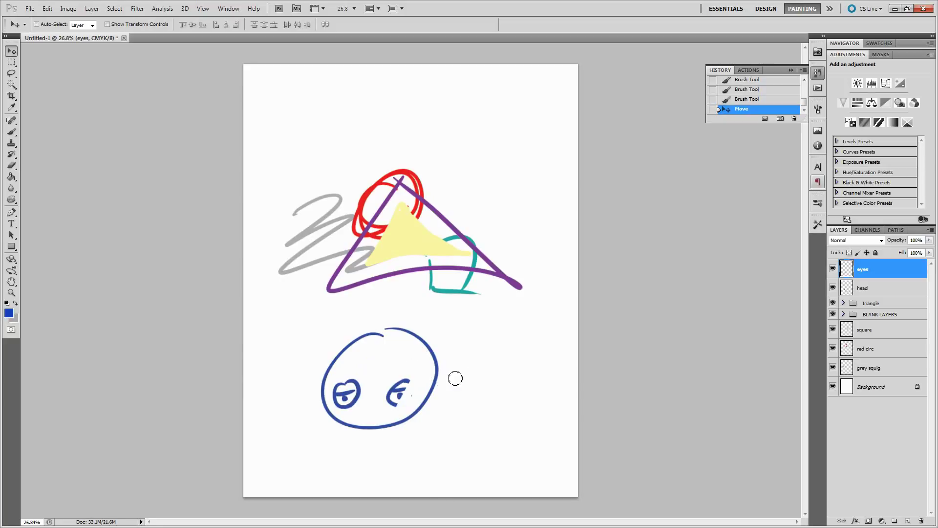
key("ctrl+z")
Select the head layer and set the foreground colour to light pink (#f8a5ff)
left_click(861, 291)
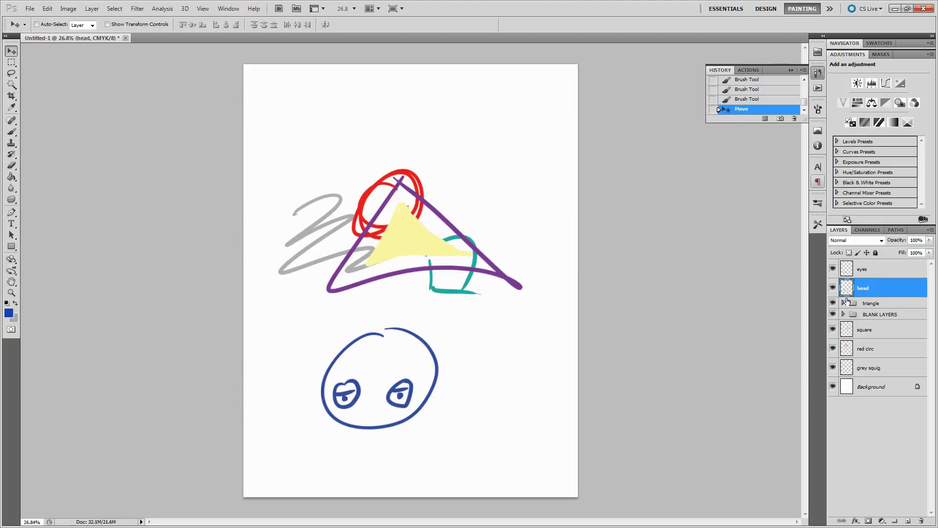
left_click(11, 107)
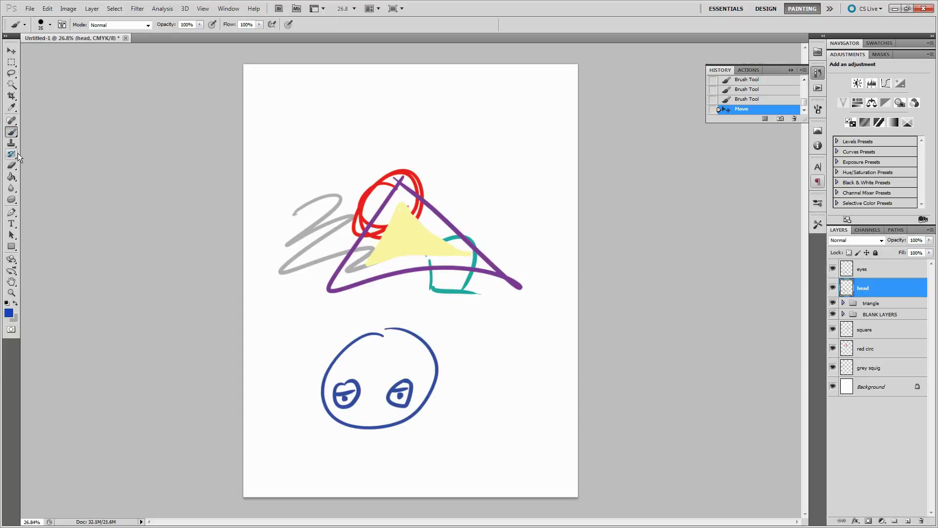
left_click(9, 312)
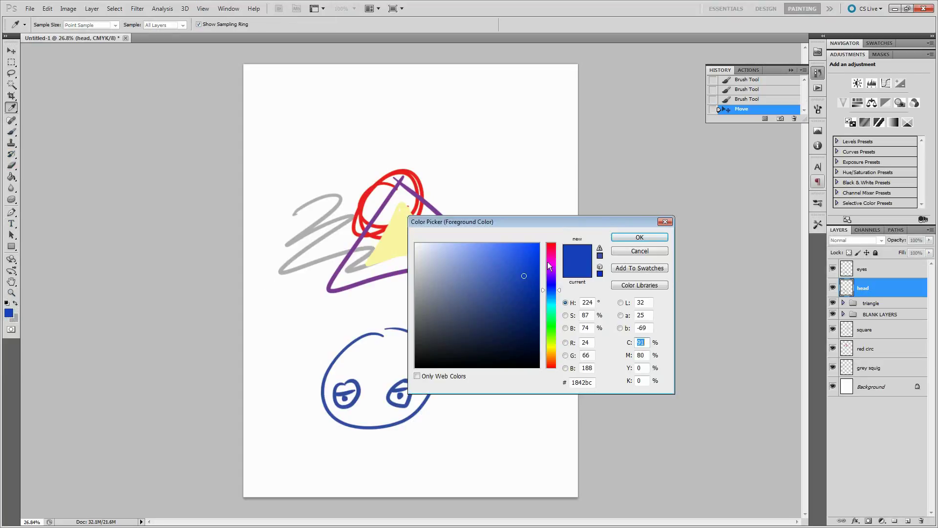
mouse_move(547, 262)
left_mouse_down()
mouse_move(547, 244)
mouse_move(550, 266)
left_mouse_up()
left_click(459, 243)
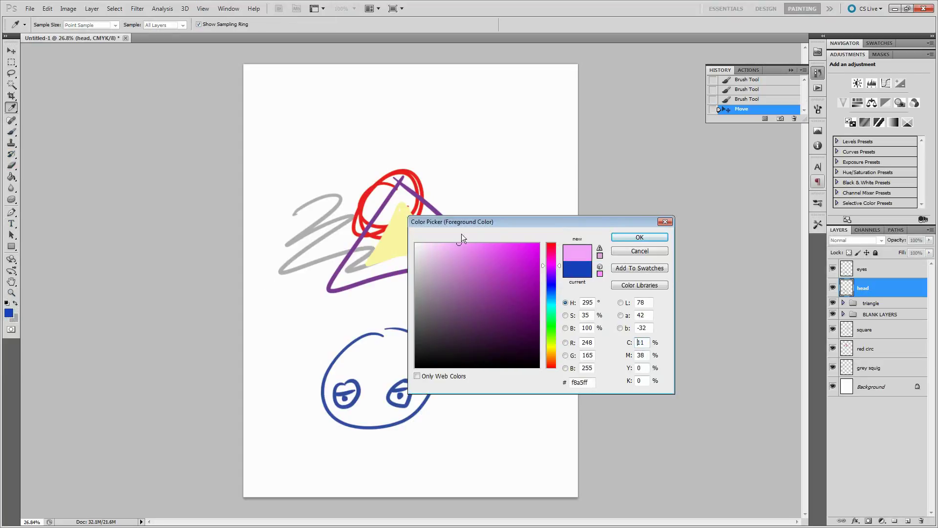
left_click(640, 238)
Try pink brush strokes inside the circle on the head layer, enlarging the brush to 80, and undo the strokes
key("b")
left_click_drag(391, 352, 409, 364)
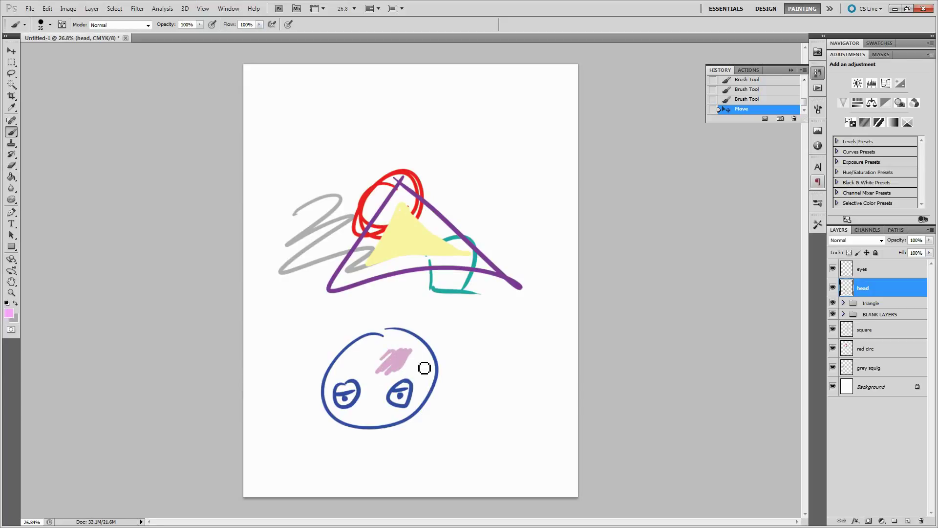
key("ctrl+z")
key("bracketright")
key("bracketright")
key("bracketright")
key("bracketright")
key("bracketright")
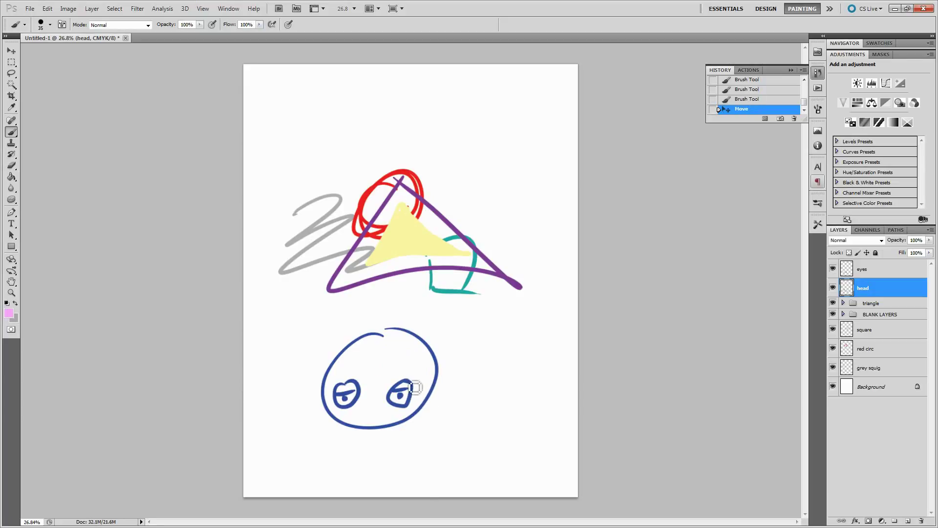
mouse_move(389, 362)
left_mouse_down()
mouse_move(452, 358)
mouse_move(428, 357)
mouse_move(431, 365)
mouse_move(426, 352)
mouse_move(428, 379)
left_mouse_up()
key("ctrl+z")
key("ctrl+z")
Create a new layer above head, start painting the face pink on it, and move this layer below the head layer
left_click(901, 521)
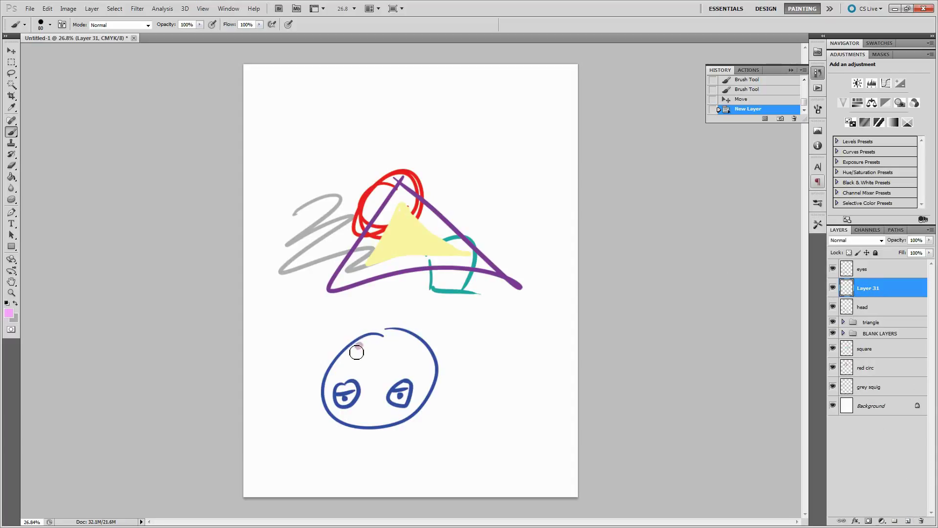
mouse_move(356, 351)
left_mouse_down()
mouse_move(342, 359)
mouse_move(374, 339)
mouse_move(338, 370)
mouse_move(325, 405)
mouse_move(332, 412)
mouse_move(357, 372)
mouse_move(338, 415)
left_mouse_up()
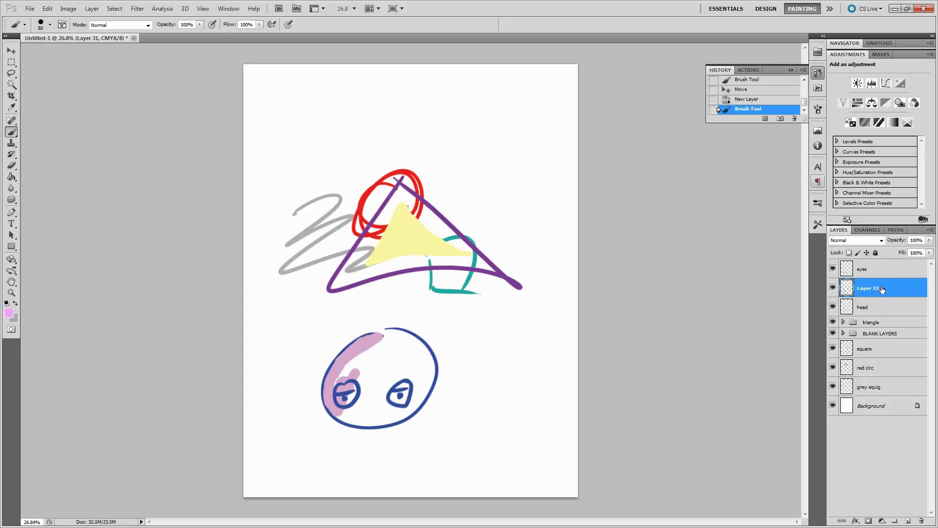
left_click_drag(880, 302, 877, 321)
Fill the rest of the face with pink on the layer below head, cleaning up paint outside the outline
mouse_move(387, 331)
left_mouse_down()
mouse_move(341, 386)
mouse_move(363, 386)
mouse_move(348, 410)
mouse_move(410, 380)
mouse_move(420, 388)
mouse_move(408, 410)
left_mouse_up()
mouse_move(374, 348)
left_mouse_down()
mouse_move(367, 375)
mouse_move(372, 350)
mouse_move(384, 377)
mouse_move(373, 370)
mouse_move(390, 337)
mouse_move(414, 341)
mouse_move(430, 358)
mouse_move(430, 387)
mouse_move(409, 418)
mouse_move(344, 418)
left_mouse_up()
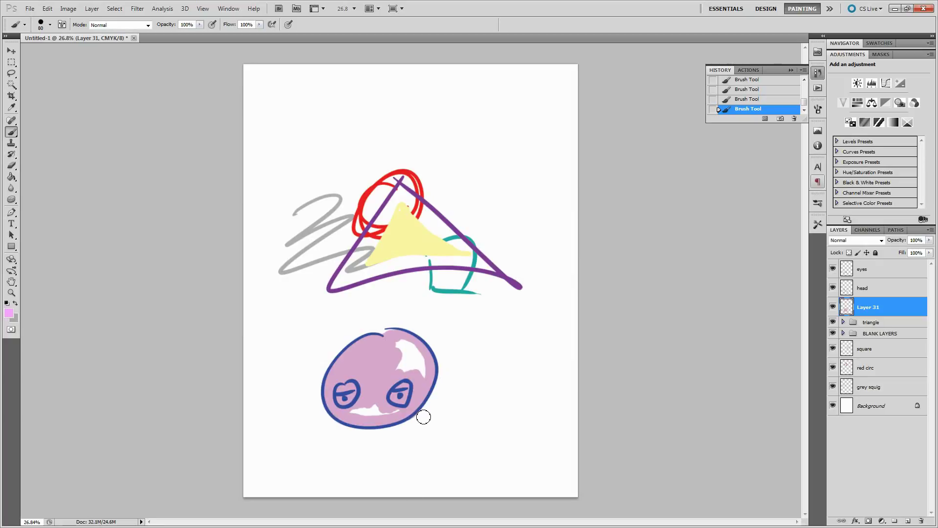
mouse_move(415, 425)
left_mouse_down()
mouse_move(424, 415)
mouse_move(410, 428)
left_mouse_up()
mouse_move(364, 409)
left_mouse_down()
mouse_move(352, 411)
mouse_move(394, 414)
mouse_move(400, 344)
mouse_move(416, 352)
mouse_move(423, 373)
left_mouse_up()
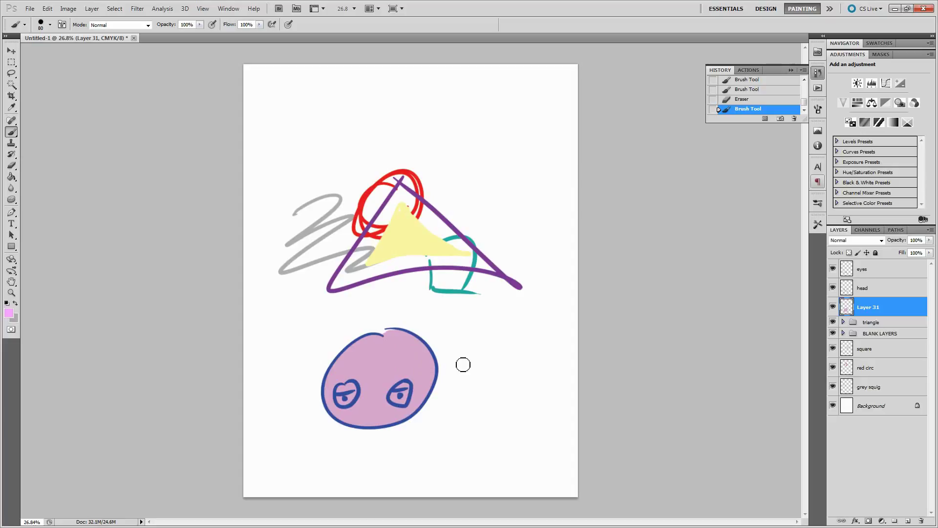
Toggle the pink layer's visibility off and on, move it away from the head outline, and undo the move
left_click(833, 309)
left_click(834, 311)
key("v")
left_click_drag(390, 391, 413, 346)
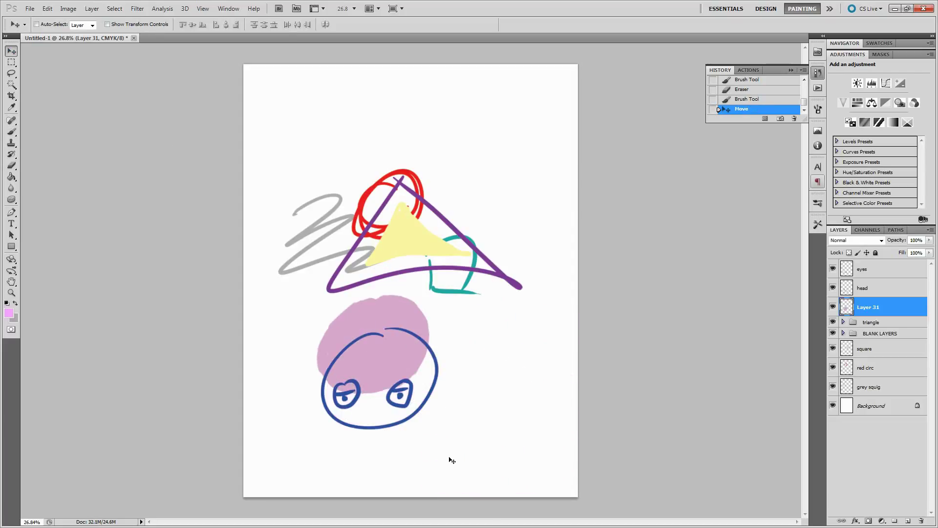
key("ctrl+z")
Group the eyes, head and pink colour layers and name the group face
left_click(875, 270, "shift")
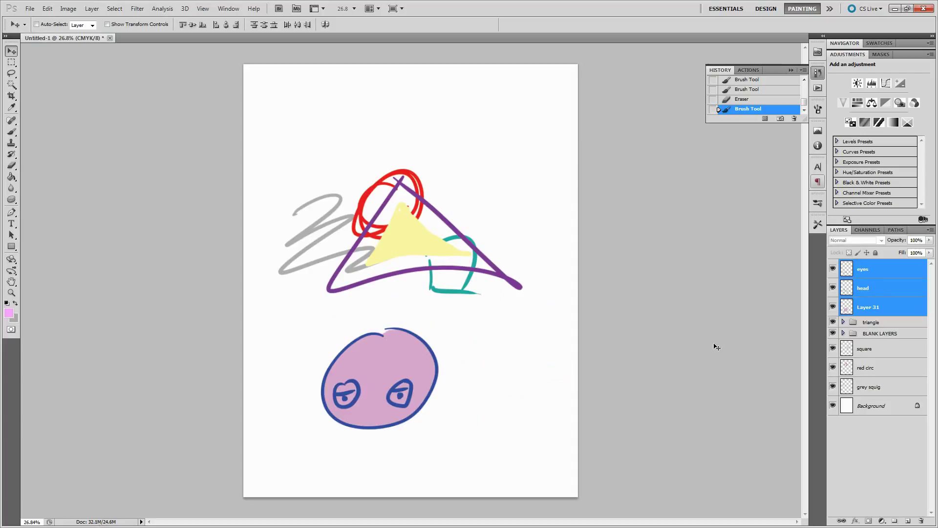
key("ctrl+g")
double_click(871, 270)
type("face")
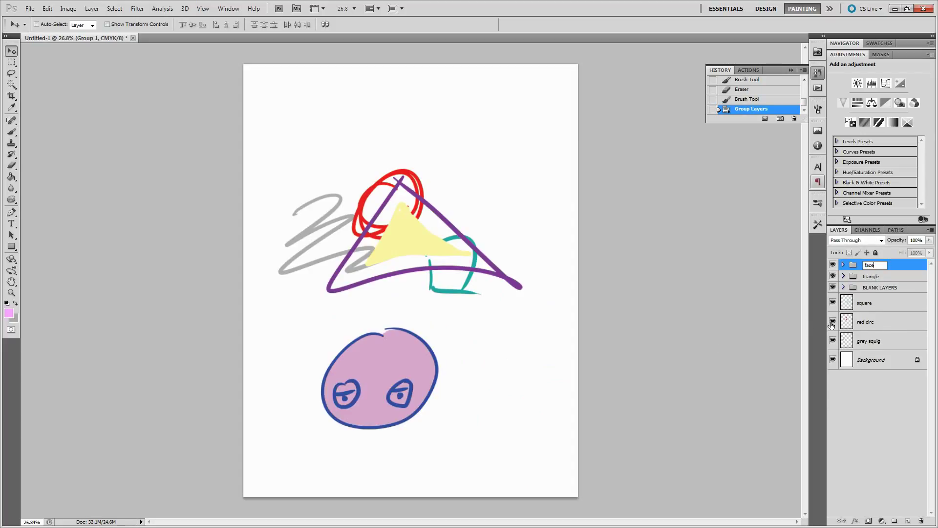
key("Return")
Expand the face group and rename its pink layer as colour
left_click(843, 265)
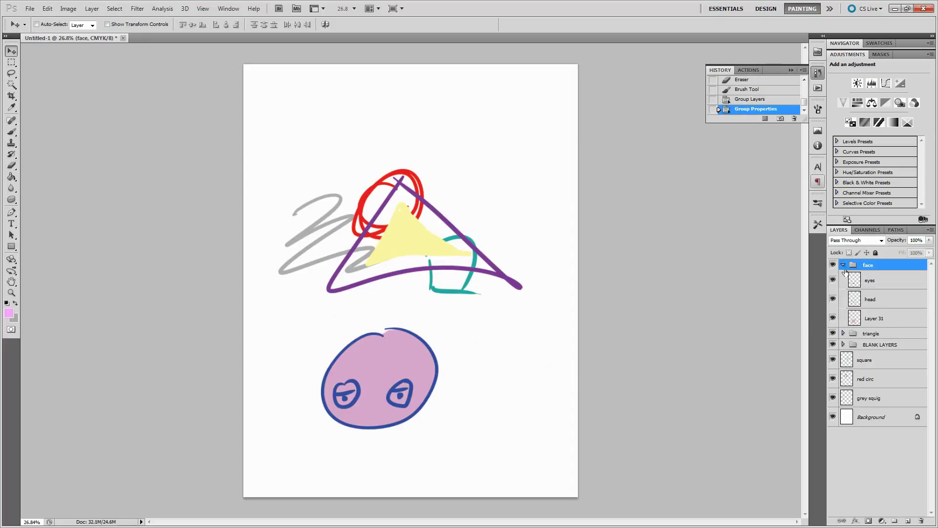
double_click(869, 320)
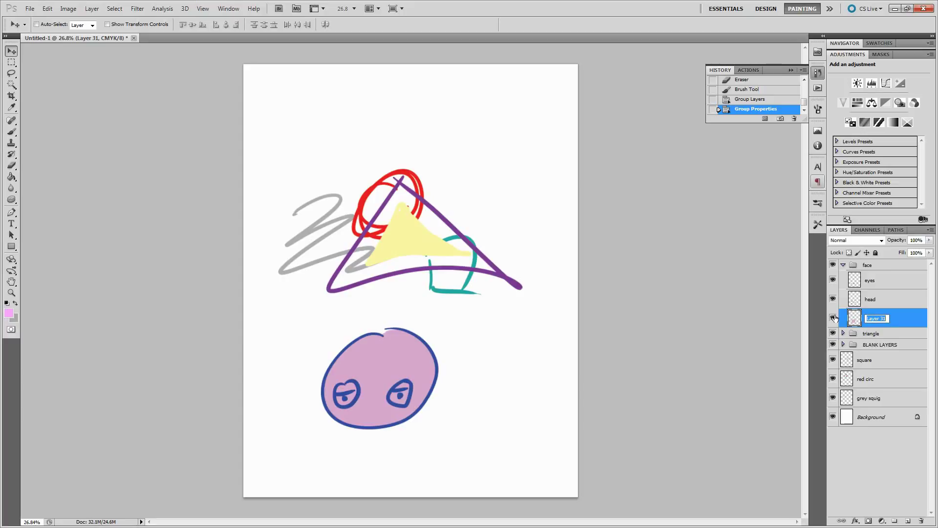
key("Return")
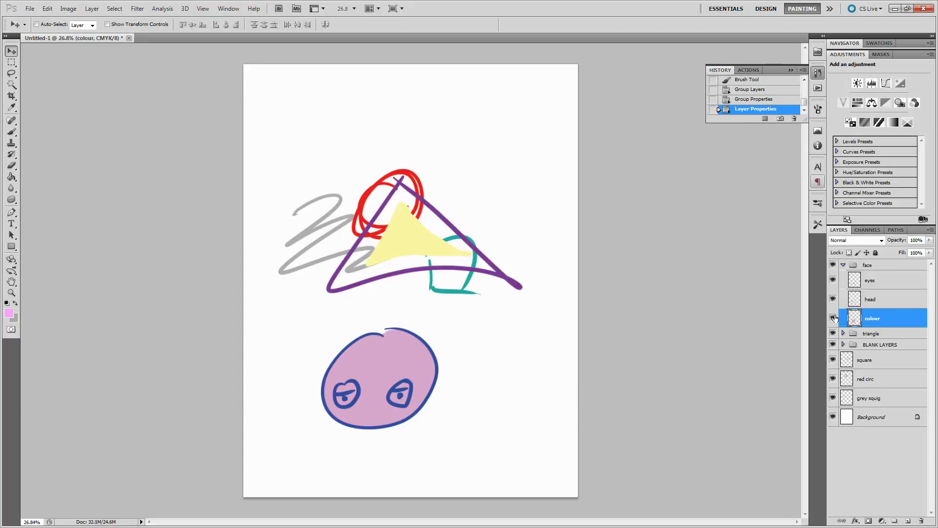
Collapse the face group and move the whole face up and to the right, just beneath the triangle drawing
left_click(844, 265)
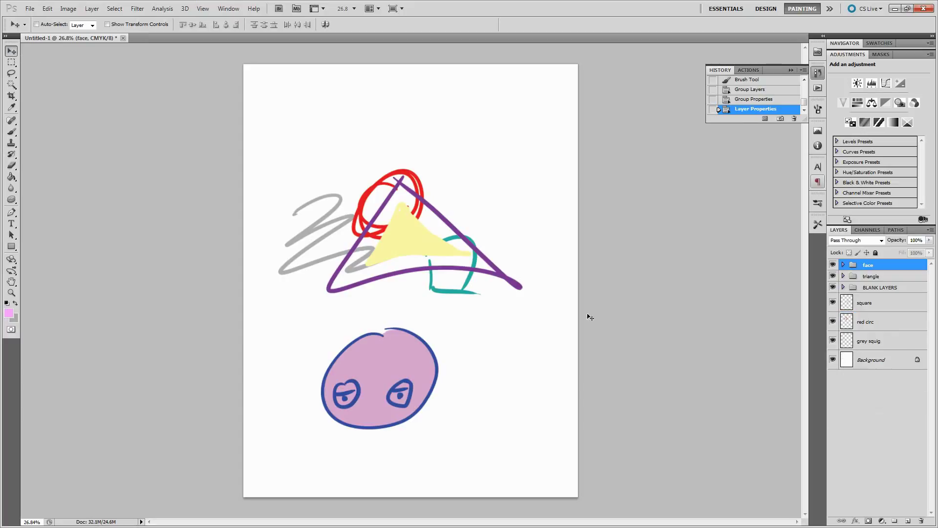
mouse_move(373, 351)
left_mouse_down()
mouse_move(377, 332)
mouse_move(442, 285)
mouse_move(419, 138)
mouse_move(327, 200)
mouse_move(440, 311)
mouse_move(459, 353)
mouse_move(423, 142)
mouse_move(307, 247)
mouse_move(466, 299)
mouse_move(391, 449)
mouse_move(344, 222)
mouse_move(378, 225)
mouse_move(345, 335)
mouse_move(351, 328)
left_mouse_up()
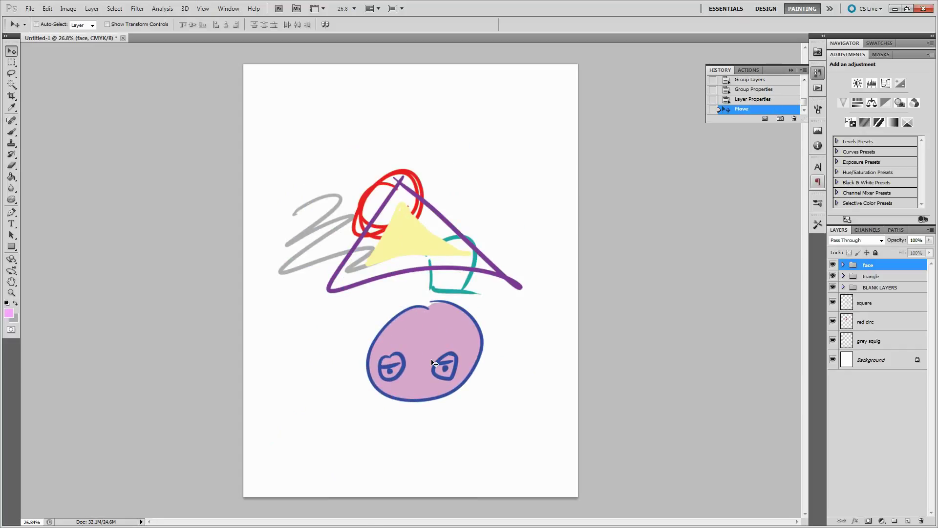
Fully lock the head layer inside the face group and try to paint on it with the Brush tool
left_click(843, 264)
left_click(871, 299)
left_click_drag(417, 417, 478, 419)
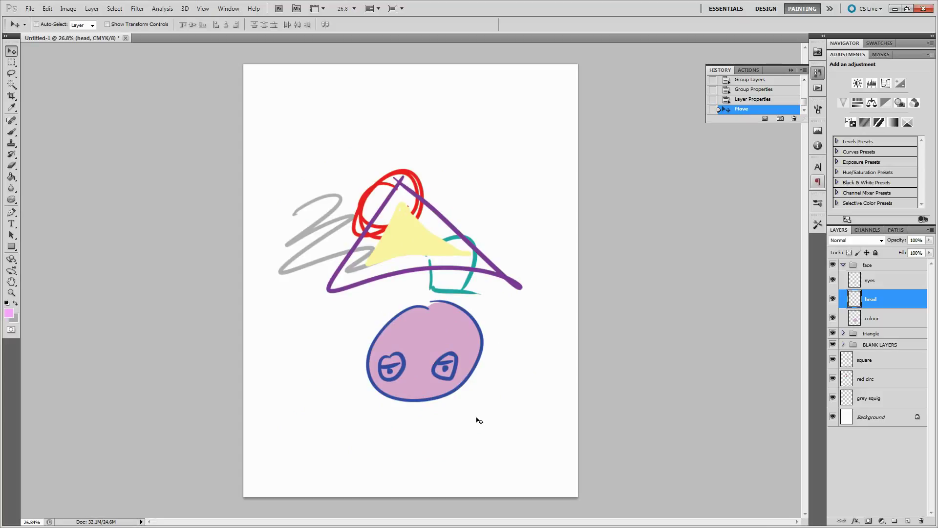
left_click(875, 253)
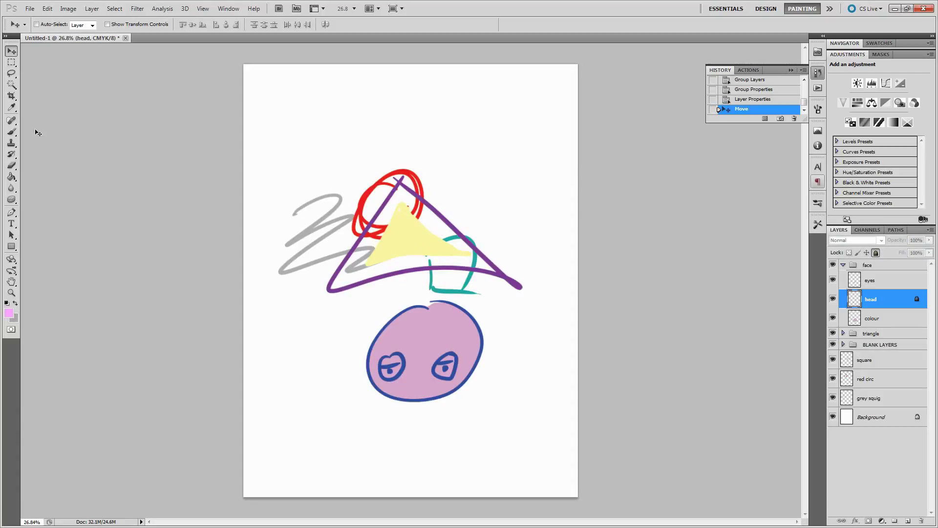
left_click(12, 132)
left_click(462, 350)
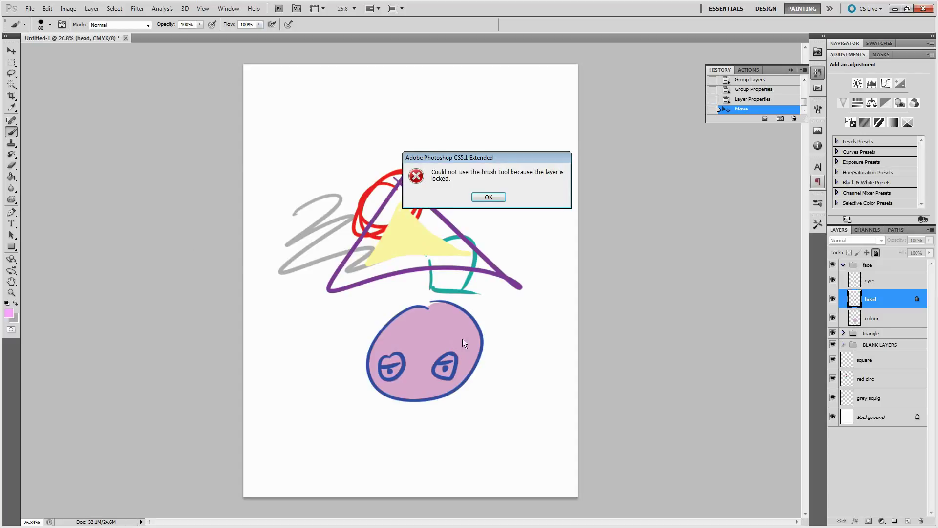
left_click(485, 196)
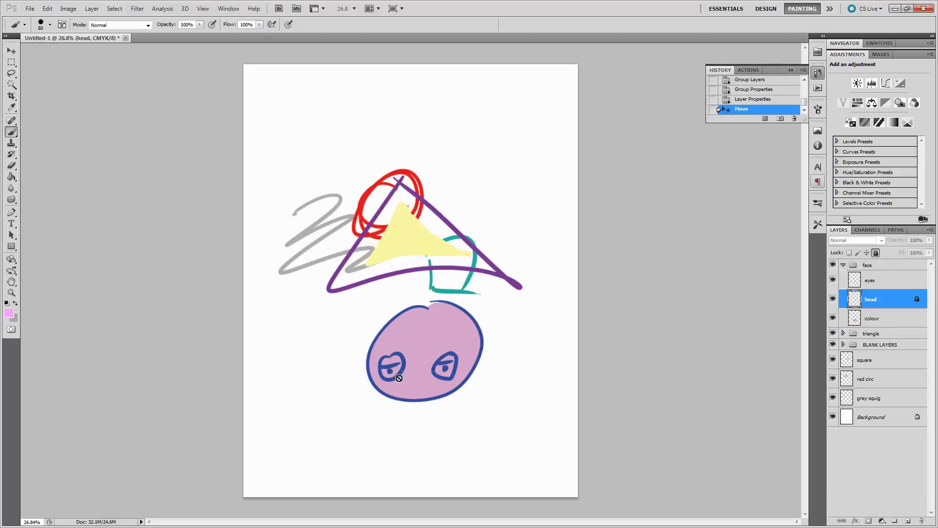
left_click(420, 365)
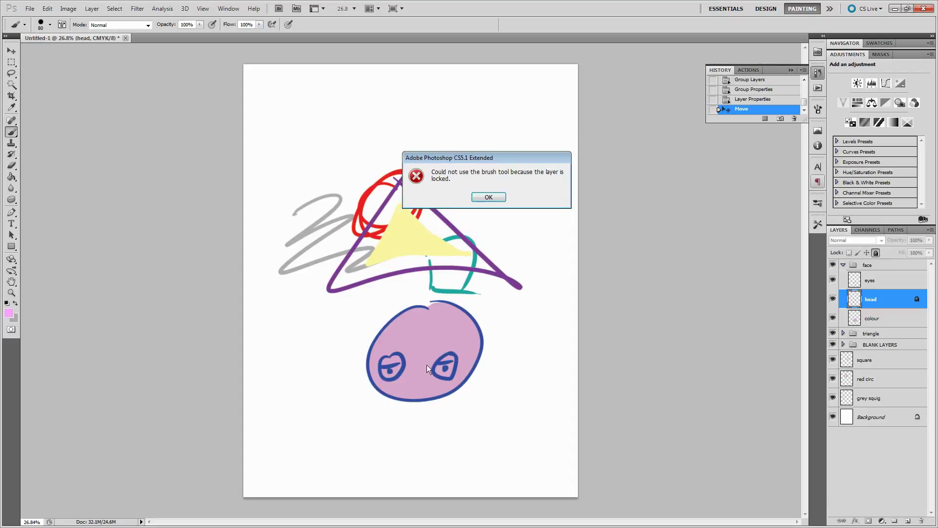
left_click(485, 197)
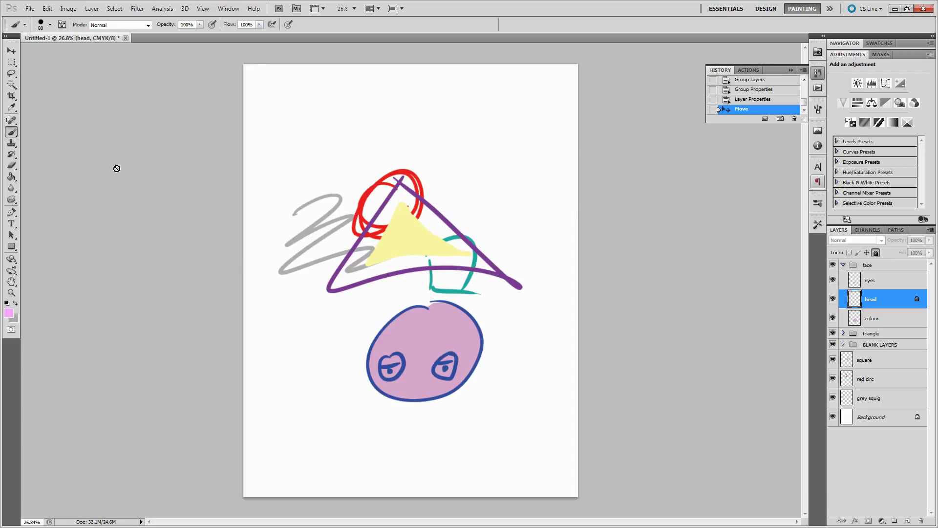
Paint a pink circle with a diagonal line through it on the eyes layer above the red circle, and undo both strokes
left_click(863, 282)
left_click_drag(440, 117, 438, 111)
left_click_drag(430, 157, 473, 109)
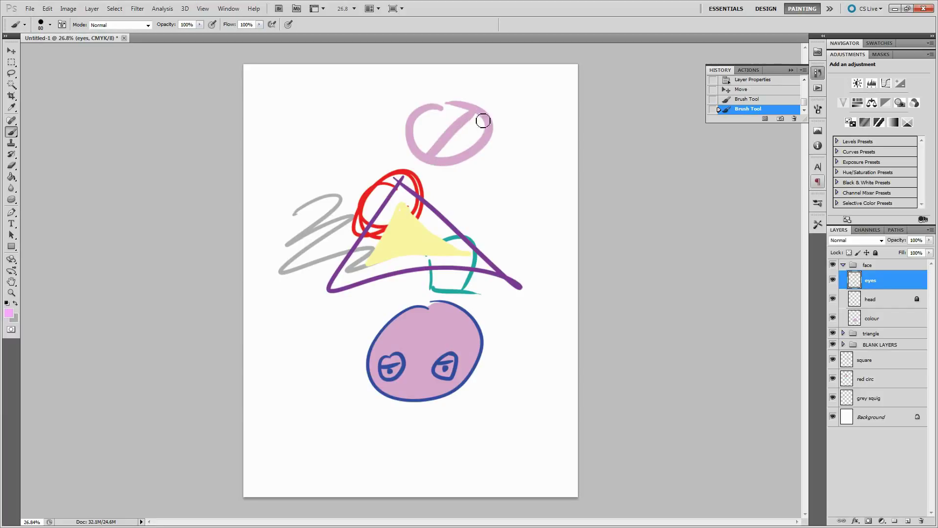
key("ctrl+alt+z")
key("ctrl+alt+z")
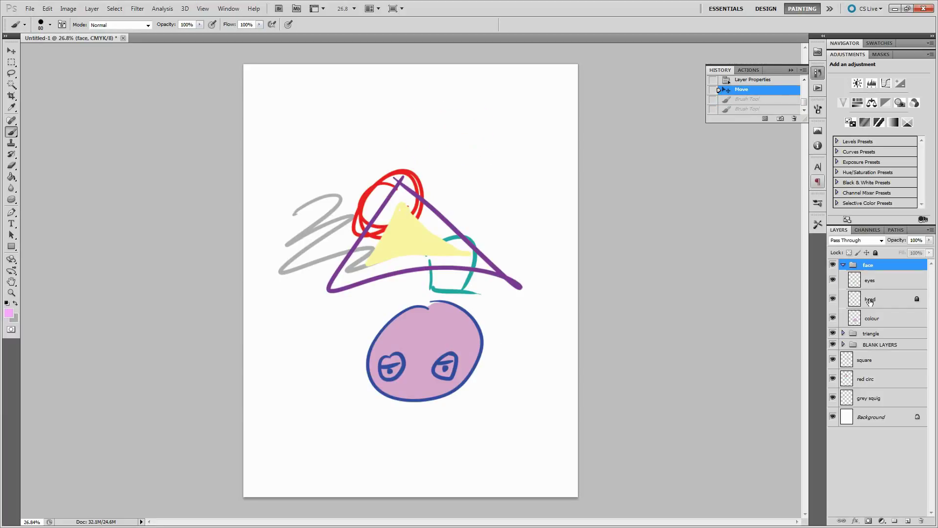
Unlock the head layer and collapse the face group
left_click(870, 301)
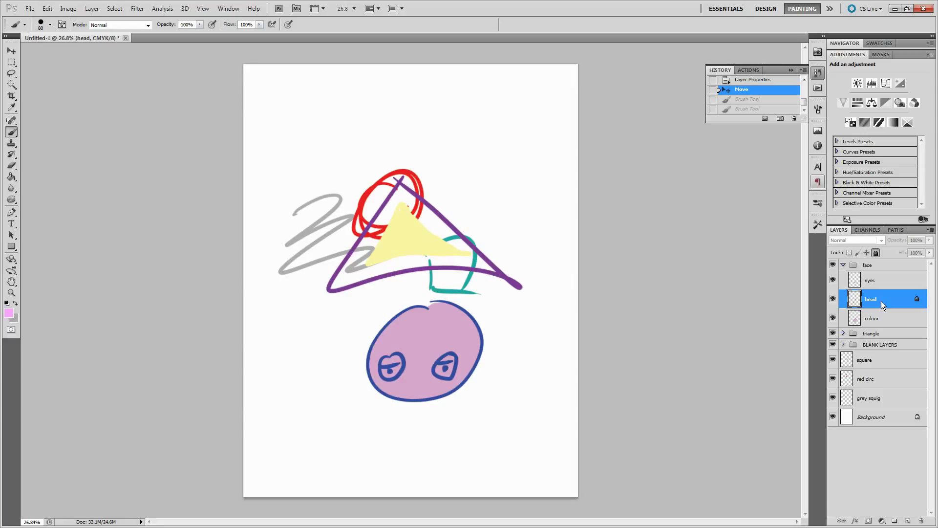
left_click(871, 285)
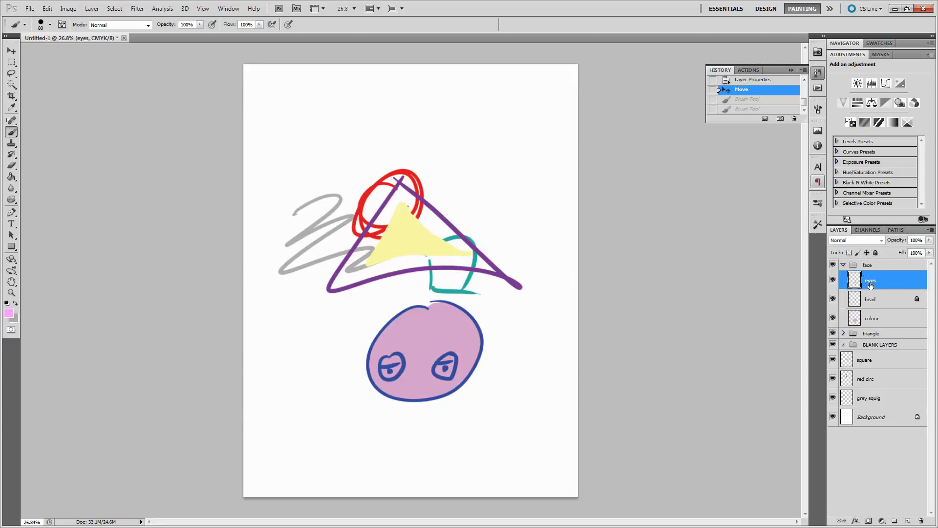
left_click(872, 300)
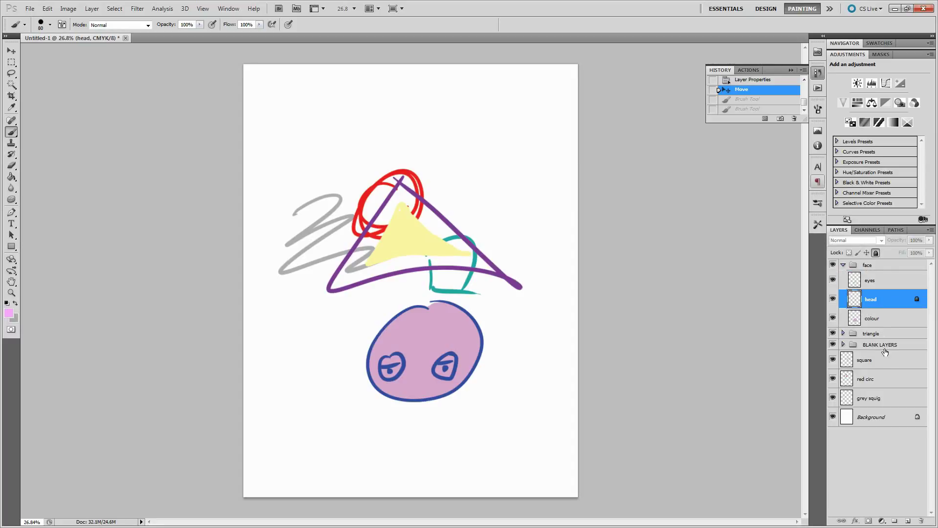
left_click(876, 253)
left_click(844, 266)
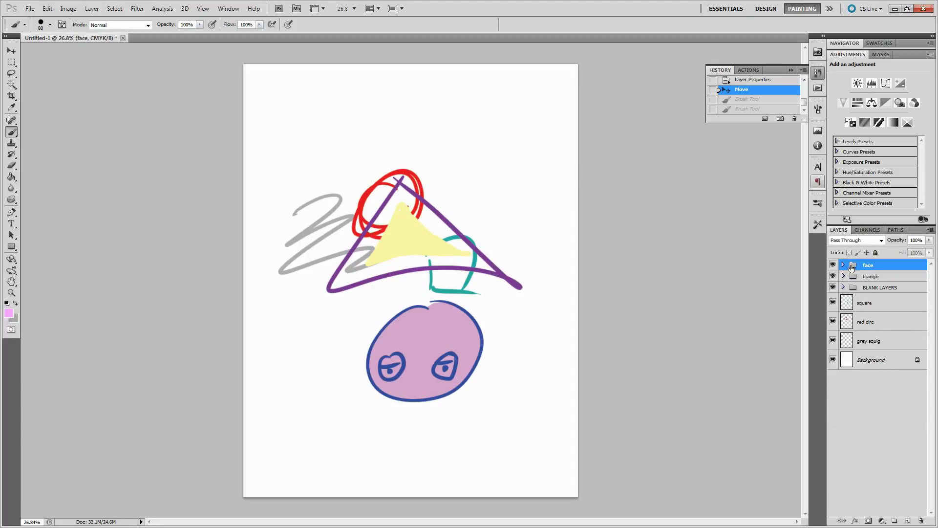
Expand the triangle group and lower the dorito layer's opacity to 69%
left_click(11, 50)
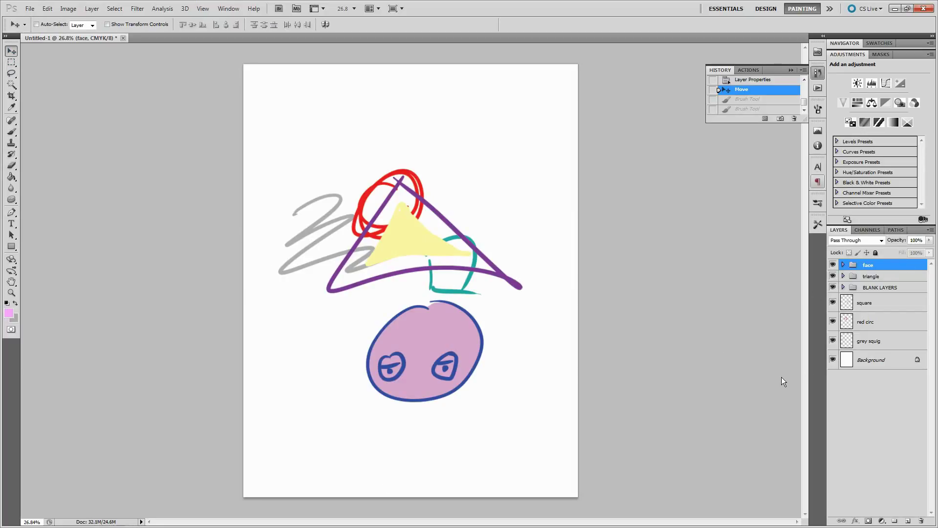
left_click(861, 311)
left_click(843, 276)
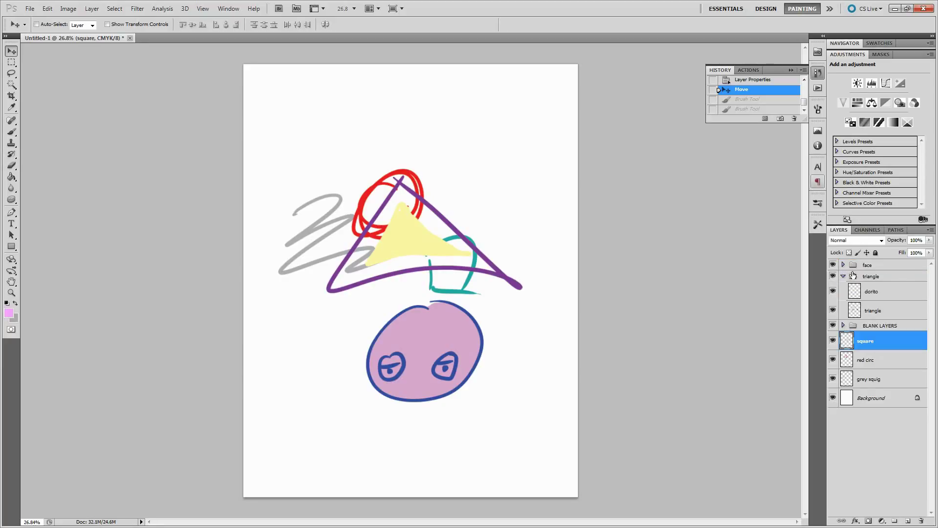
left_click(864, 311)
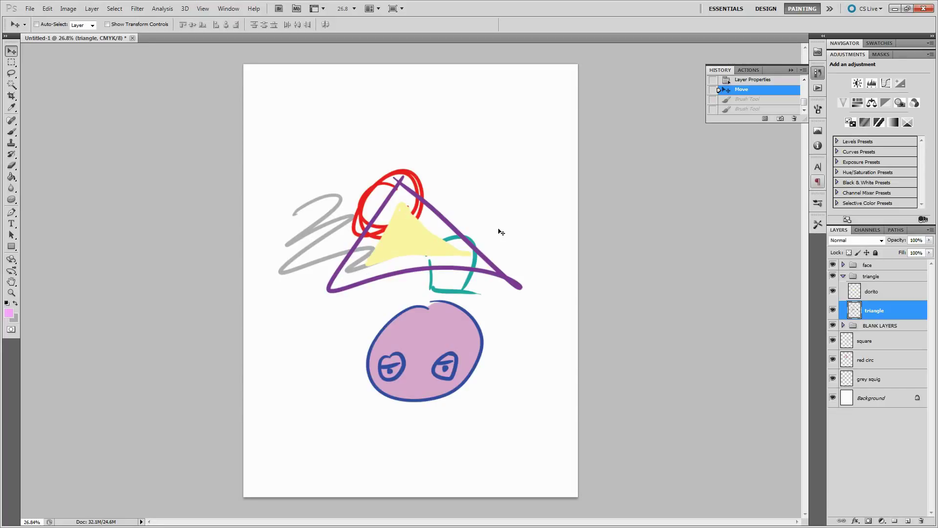
left_click(885, 298)
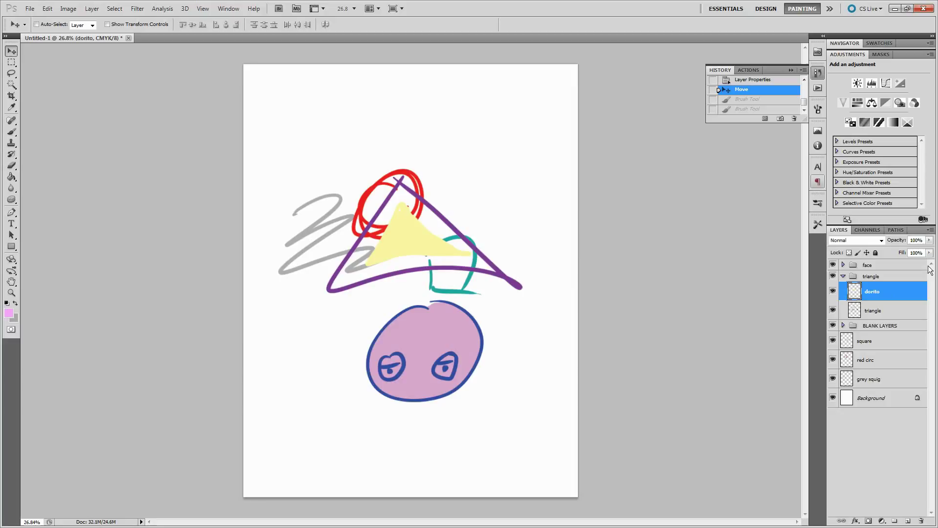
left_click(929, 240)
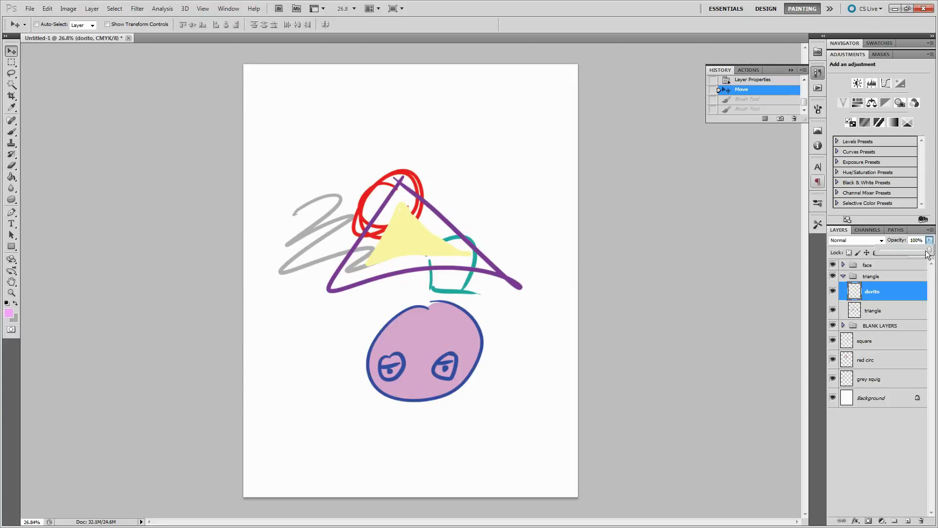
mouse_move(929, 250)
left_mouse_down()
mouse_move(891, 254)
mouse_move(914, 251)
left_mouse_up()
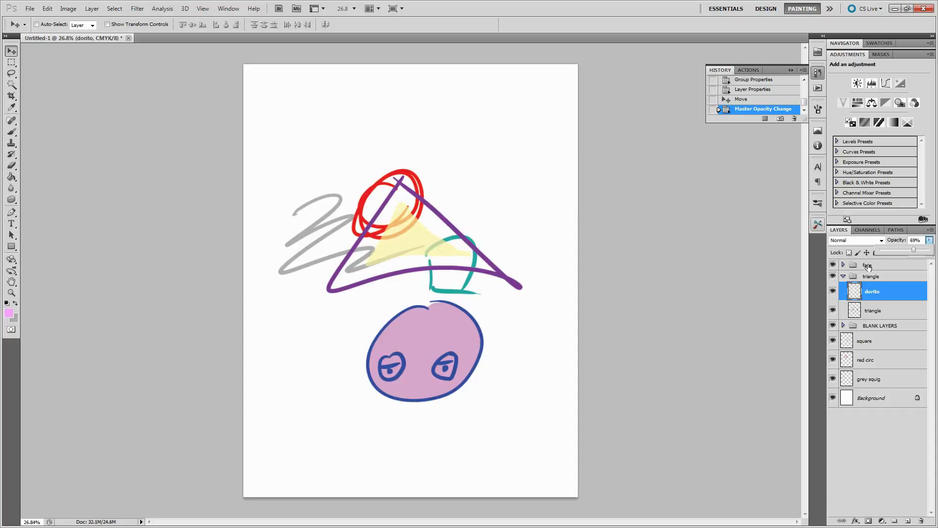
left_click(930, 241)
Move the triangle group down over the face drawing and place it above the face group in the layer order
left_click(871, 278)
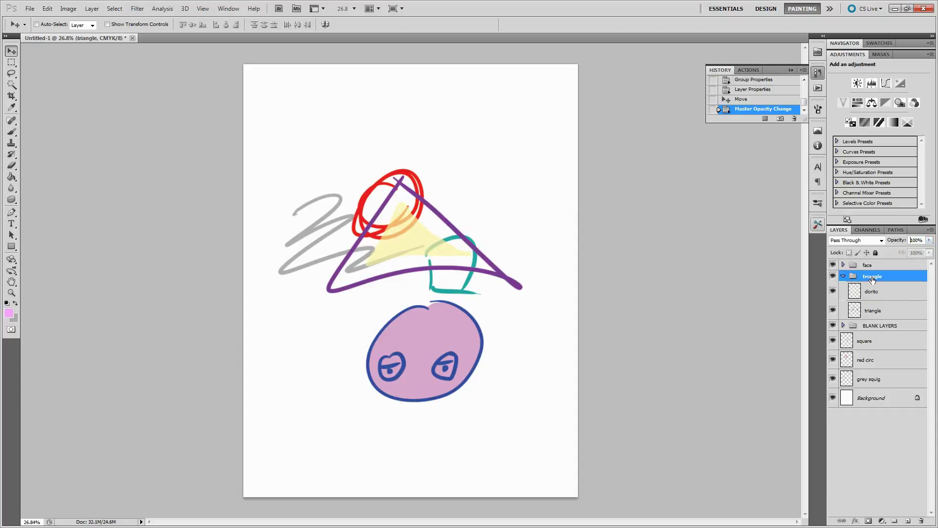
left_click_drag(406, 230, 378, 346)
left_click_drag(879, 282, 882, 264)
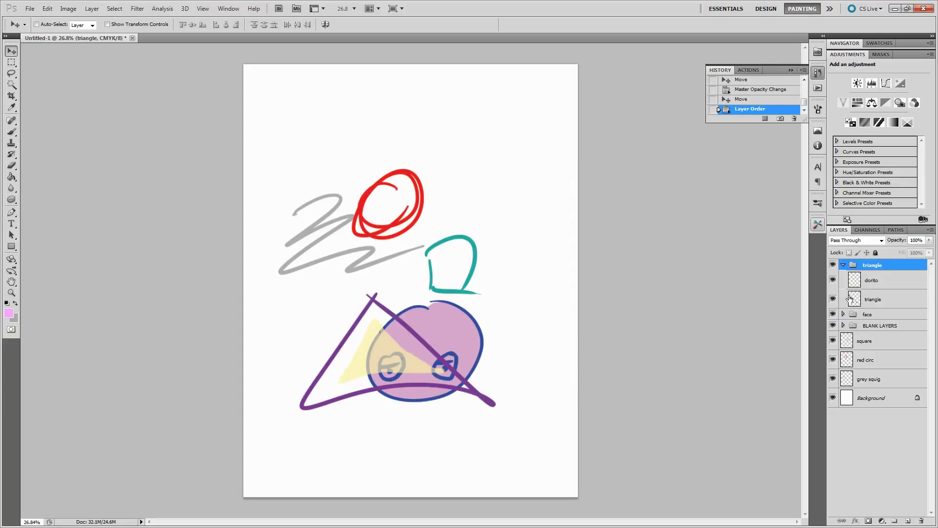
Set the dorito layer's opacity to 100%
left_click(866, 285)
left_click(929, 240)
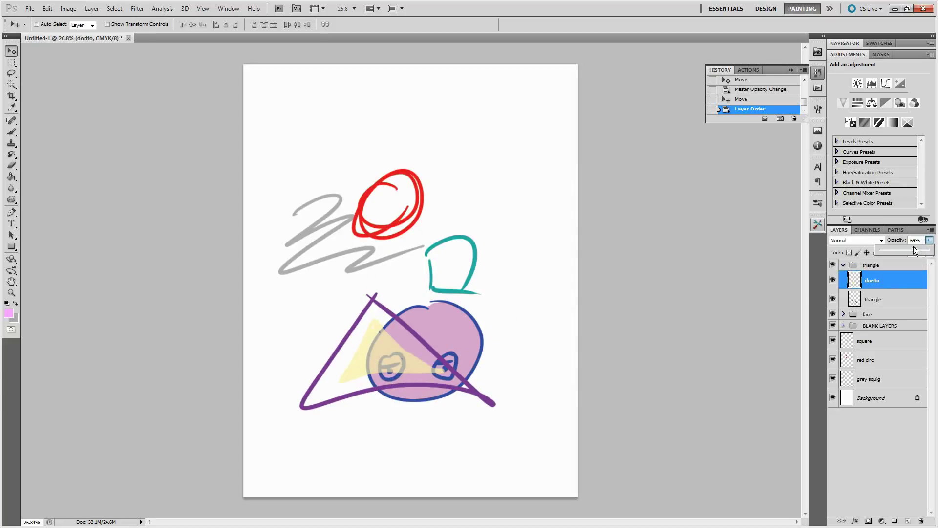
mouse_move(916, 251)
left_mouse_down()
mouse_move(928, 252)
mouse_move(904, 248)
mouse_move(930, 251)
left_mouse_up()
Collapse the triangle group and delete it together with its contents
left_click(843, 264)
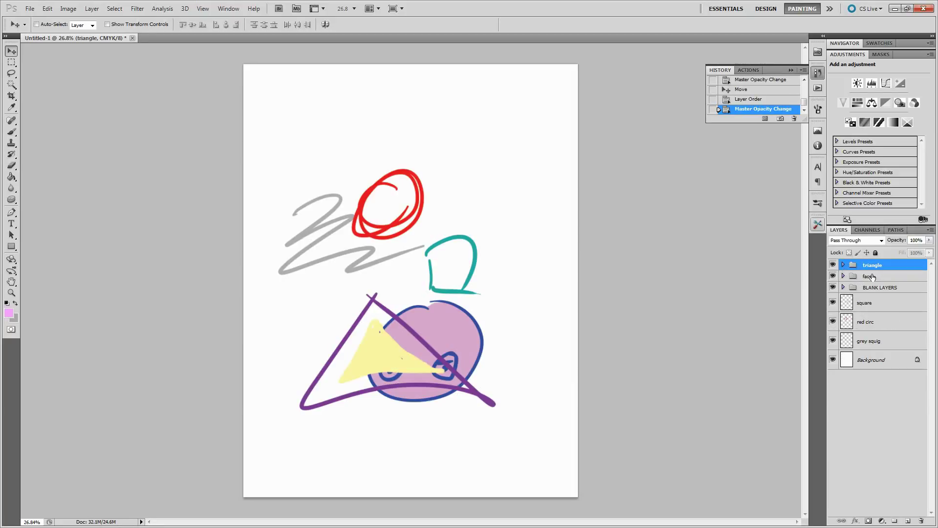
left_click(921, 521)
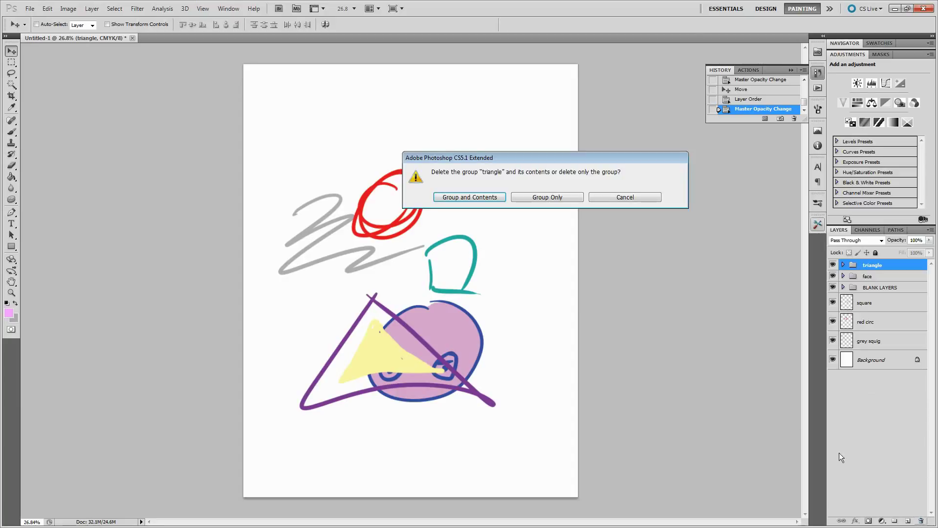
left_click(471, 197)
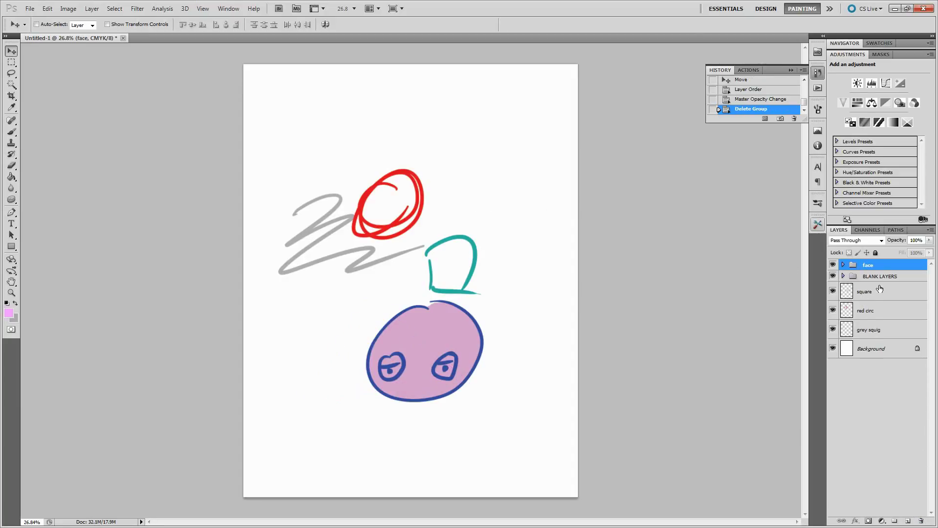
Expand the face group and delete its head layer
left_click(844, 264)
left_click(869, 302)
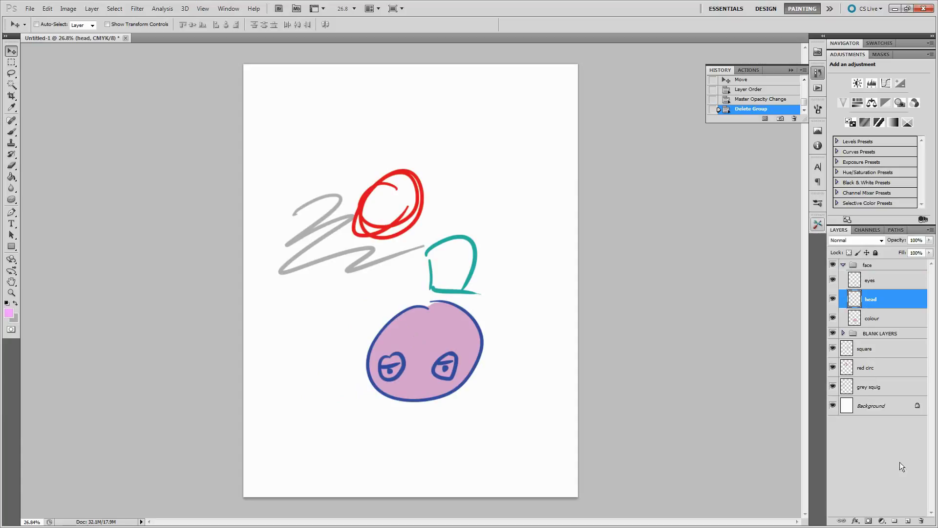
left_click(921, 521)
left_click(453, 198)
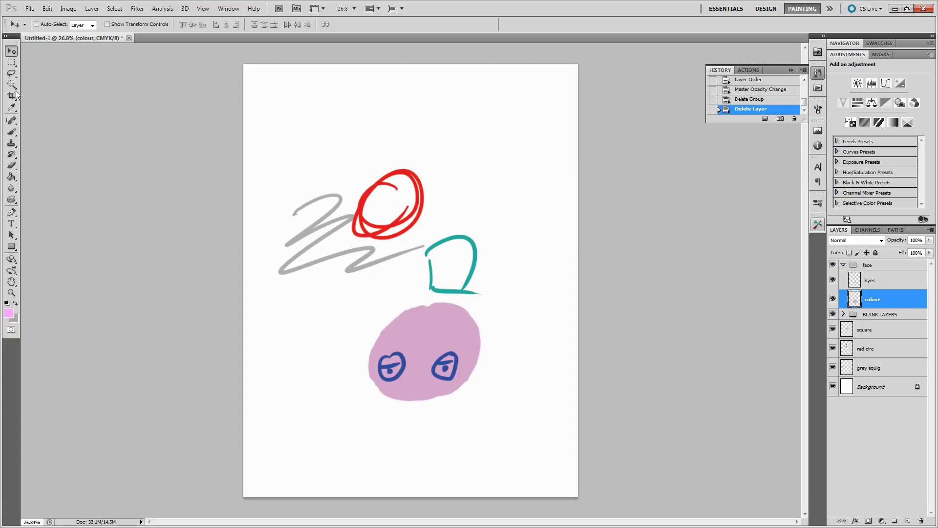
Deselect all layers and collapse the face group
left_click(8, 130)
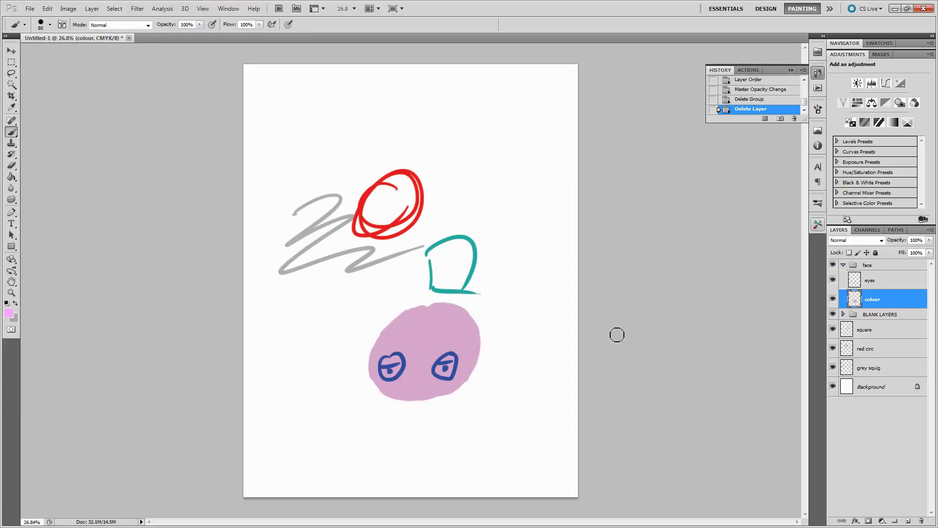
left_click(890, 464)
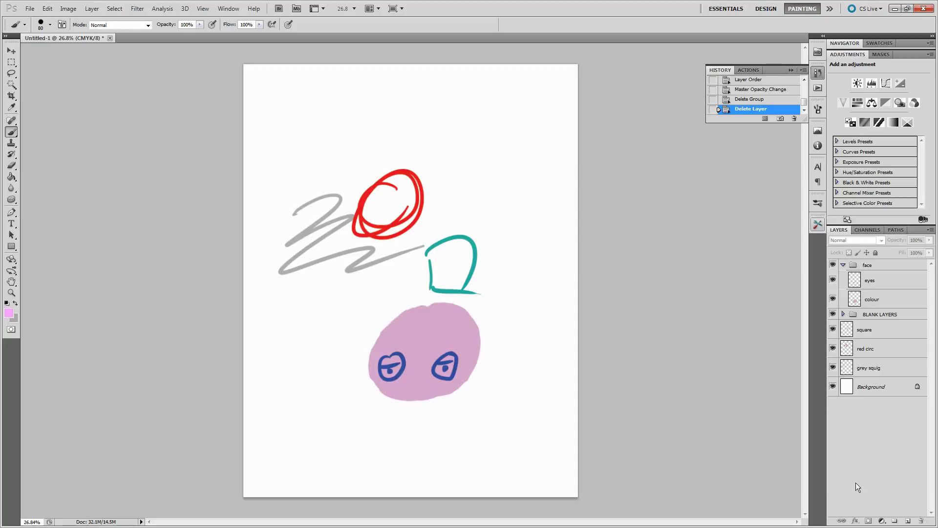
left_click(843, 265)
Group the square, red circ and grey squig layers, name the group shapes, and expand and collapse it to check its contents
left_click(858, 301)
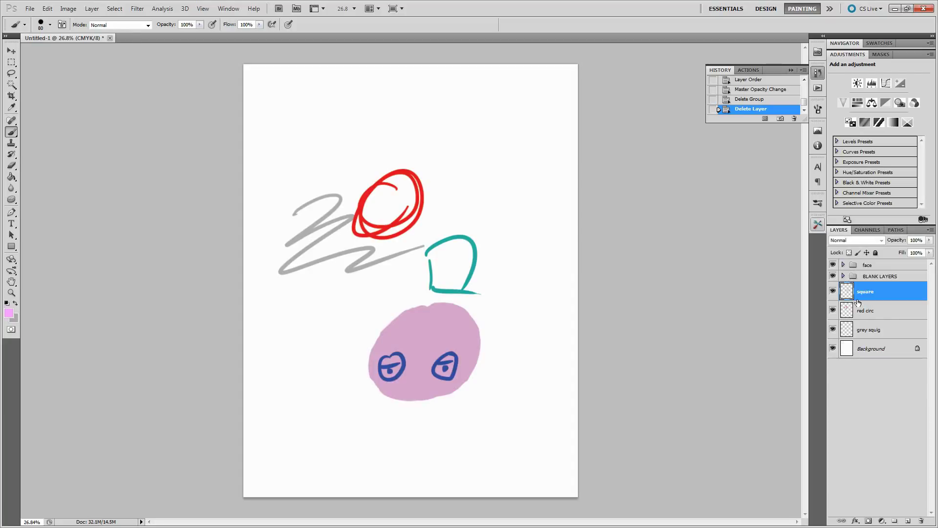
left_click(861, 328, "shift")
key("ctrl+g")
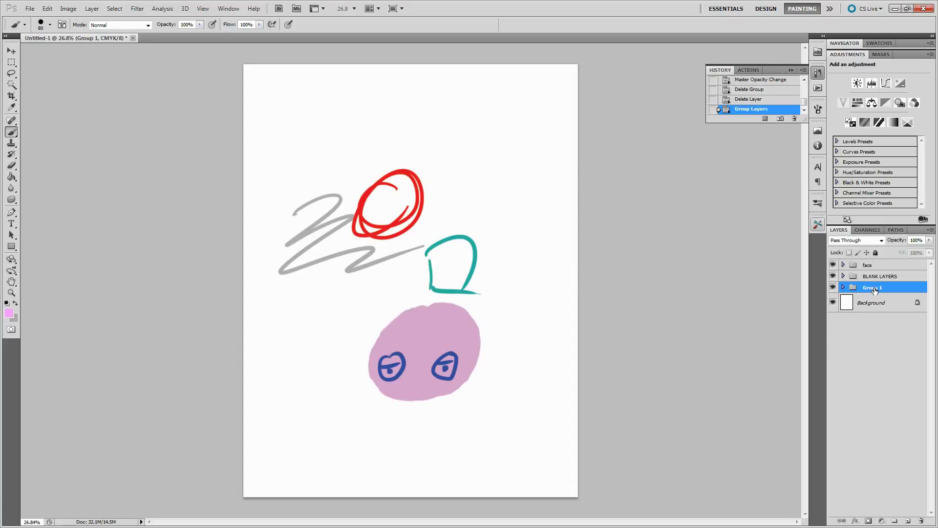
double_click(879, 289)
type("shapes")
key("Return")
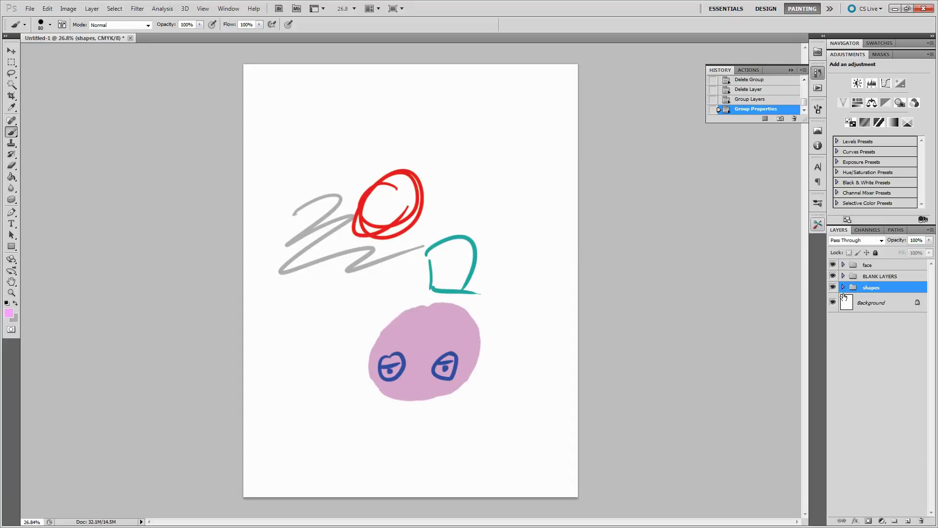
left_click(843, 287)
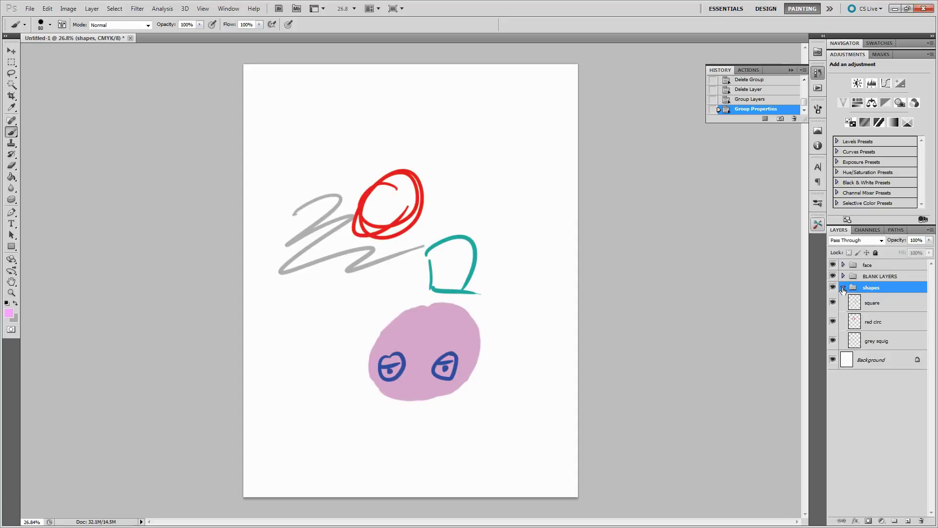
left_click(843, 287)
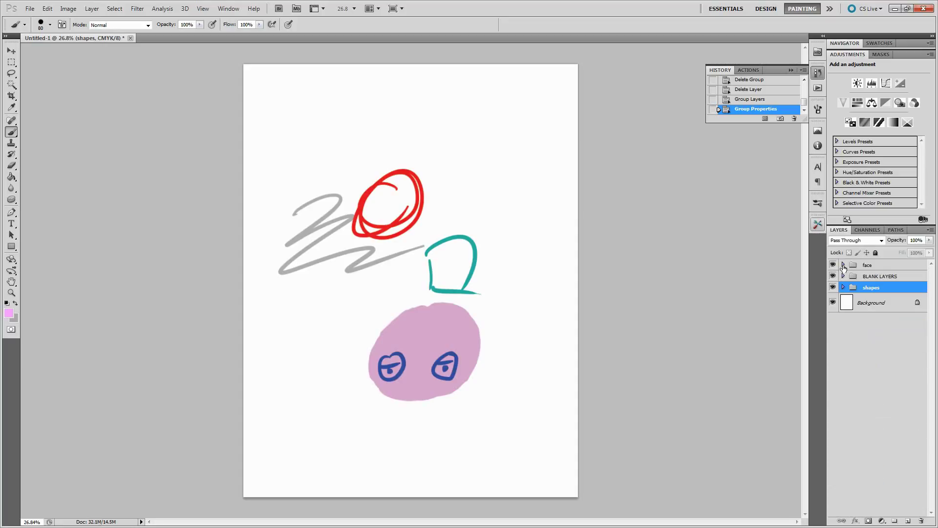
Expand the face and BLANK LAYERS groups to look through their layers, and collapse both again
left_click(843, 264)
left_click(843, 276)
left_click(843, 314)
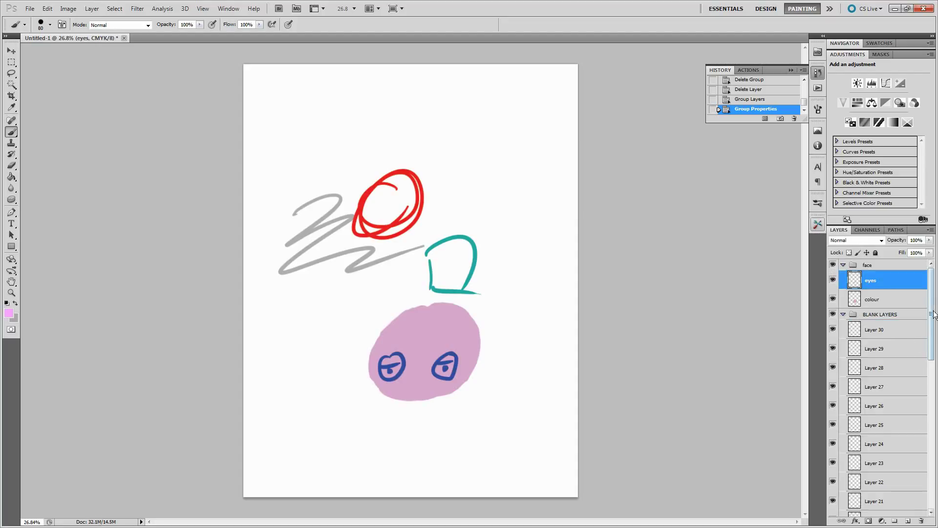
left_click_drag(931, 315, 909, 259)
left_click(843, 314)
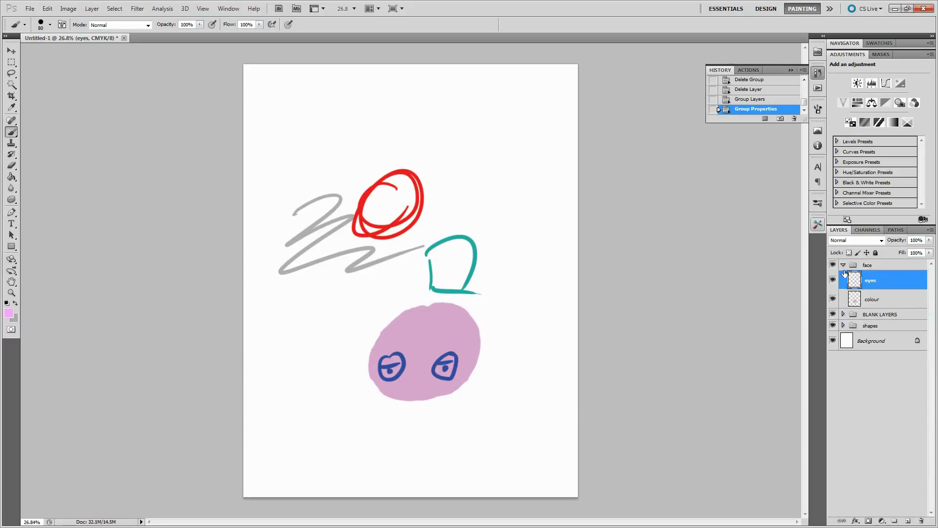
left_click(843, 265)
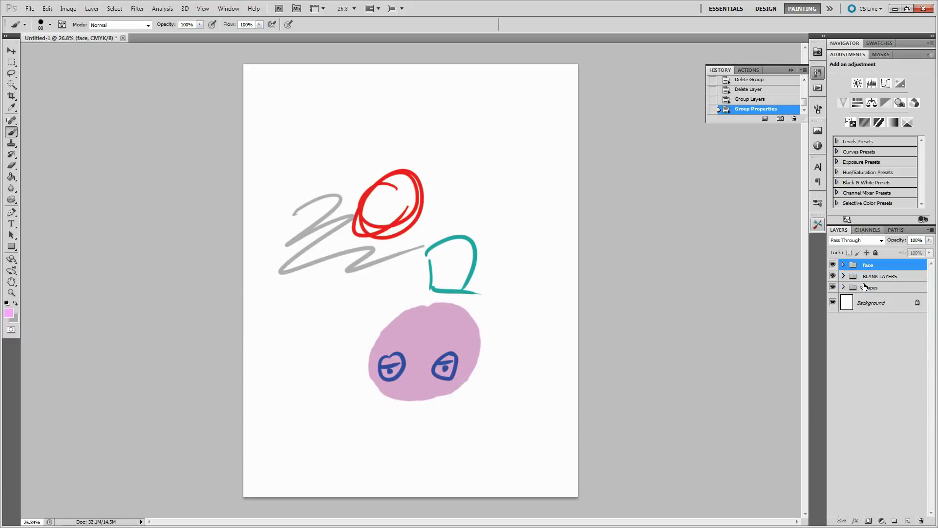
left_click(843, 265)
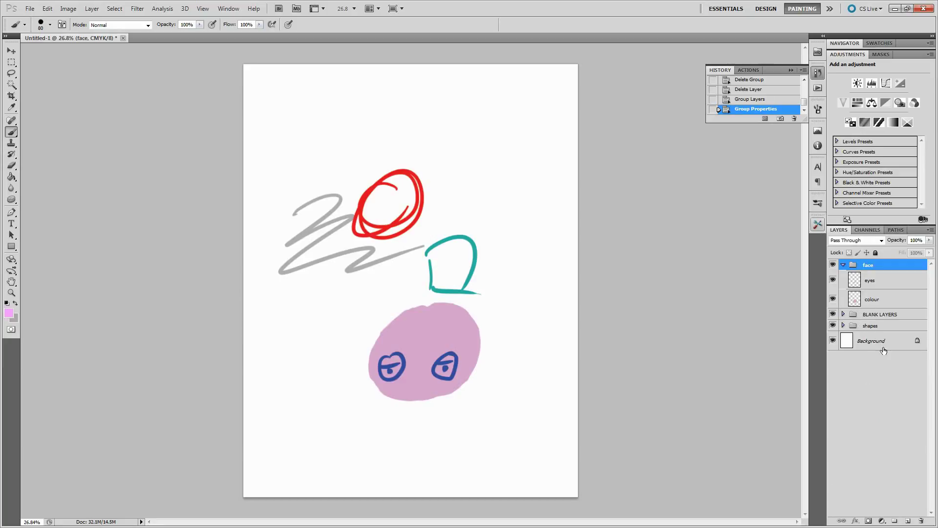
left_click(843, 264)
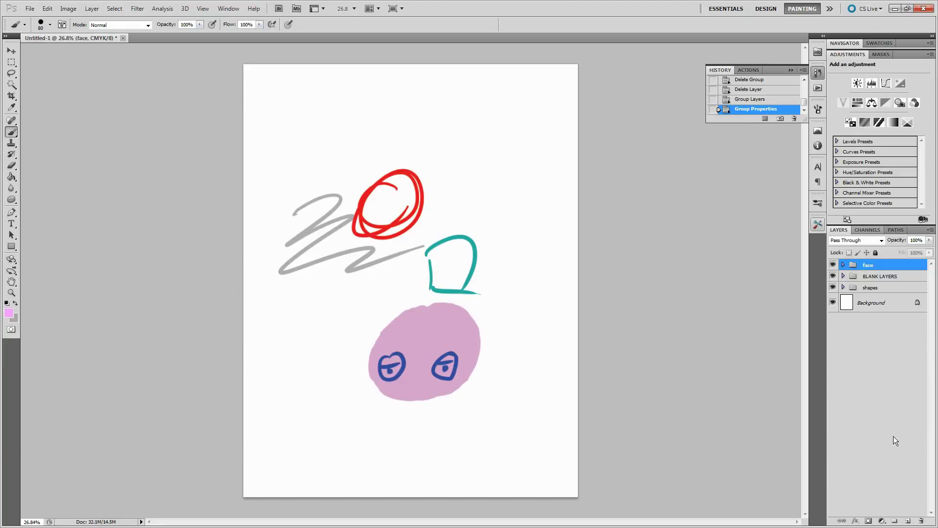
Create a new layer group above the face group and name it objects
left_click(894, 521)
double_click(868, 265)
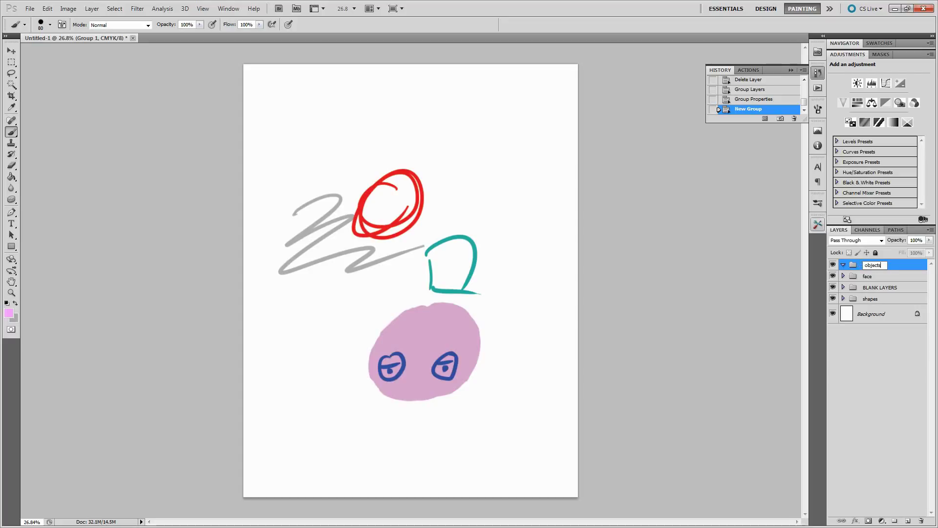
key("Return")
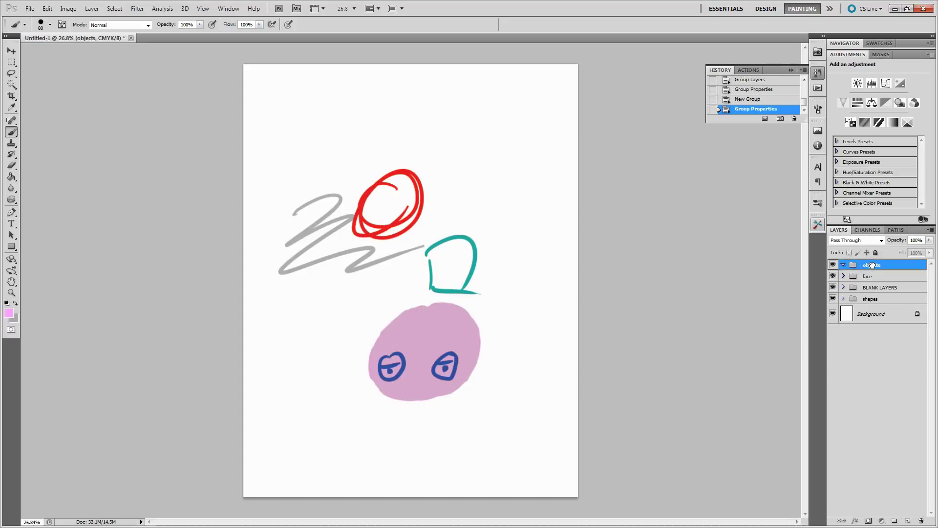
Move the face and shapes groups into the objects group and collapse it
mouse_move(874, 276)
left_mouse_down()
mouse_move(871, 299)
mouse_move(879, 267)
left_mouse_up()
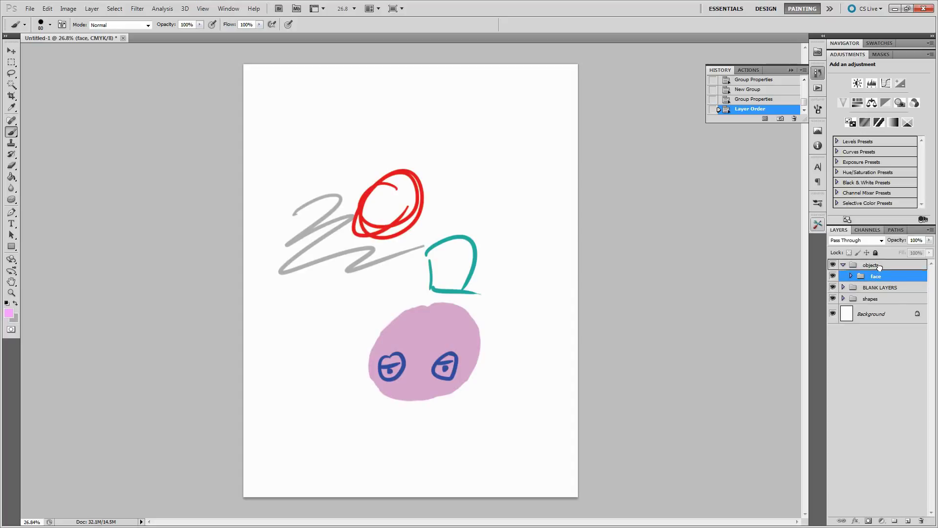
left_click_drag(875, 299, 894, 285)
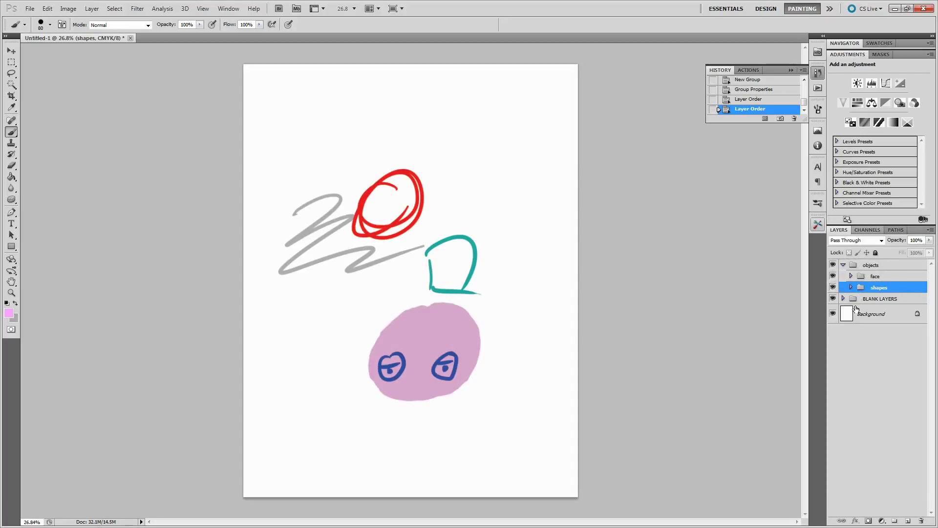
left_click(842, 265)
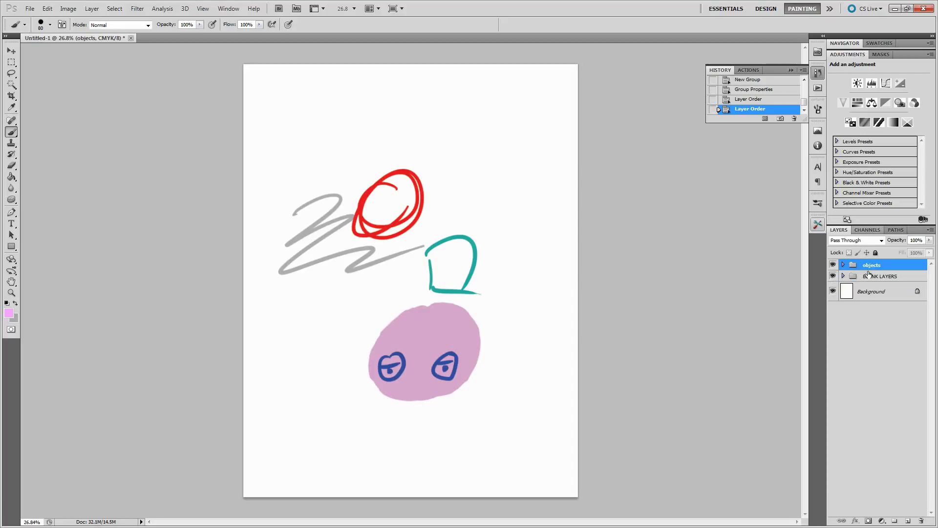
Toggle the objects group's visibility off and on twice, leaving it visible
left_click(834, 264)
left_click(833, 265)
left_click(834, 264)
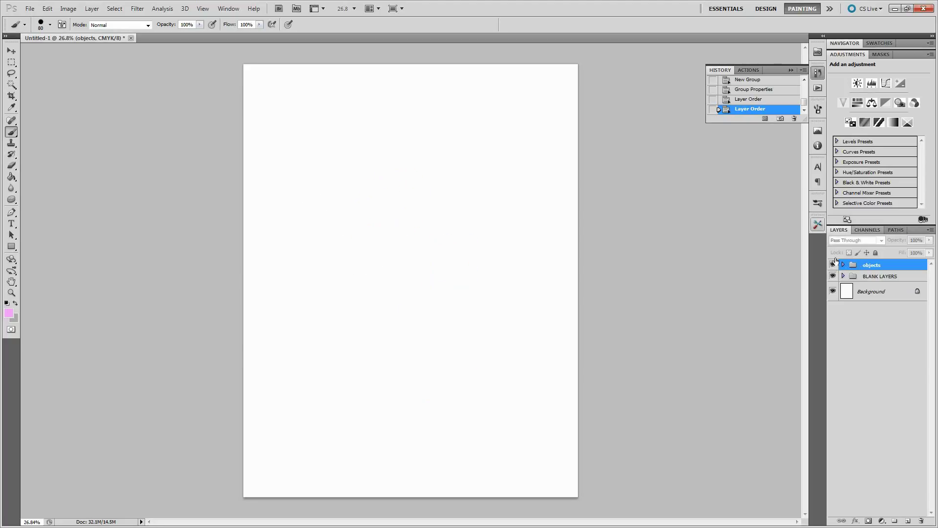
left_click(833, 265)
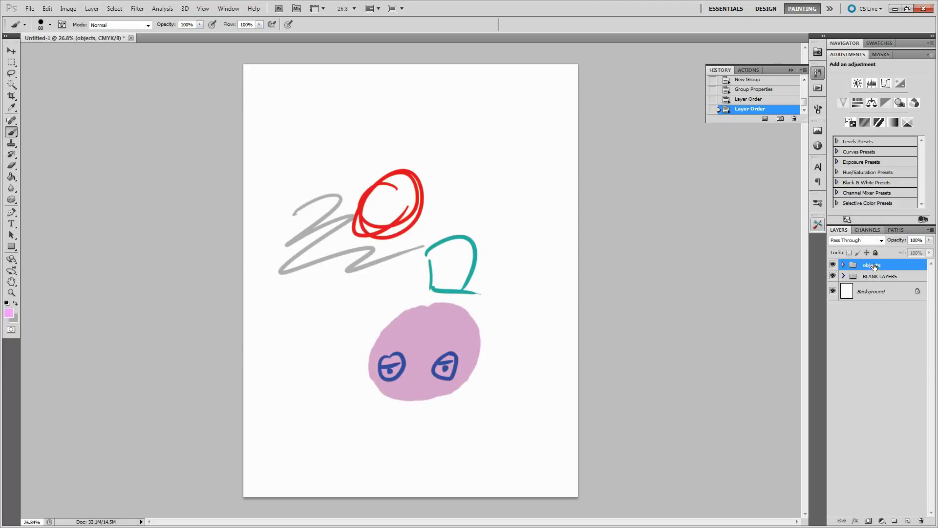
Expand the objects group, its nested shapes and face groups and BLANK LAYERS to inspect the hierarchy, and collapse them all again
left_click(843, 264)
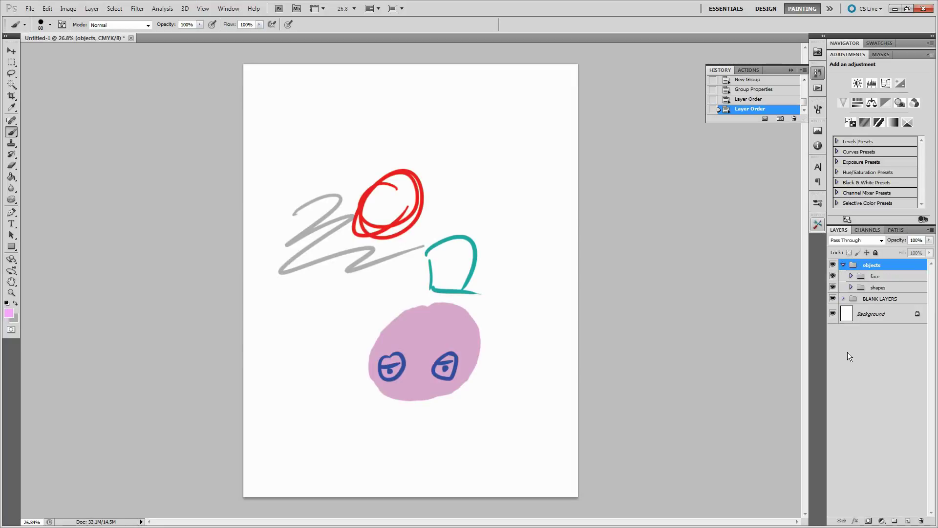
left_click(850, 287)
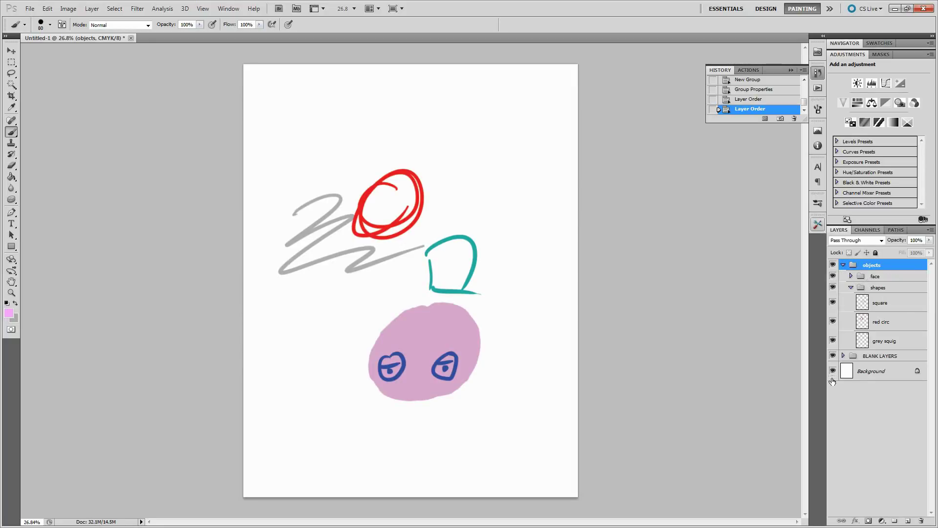
left_click(851, 275)
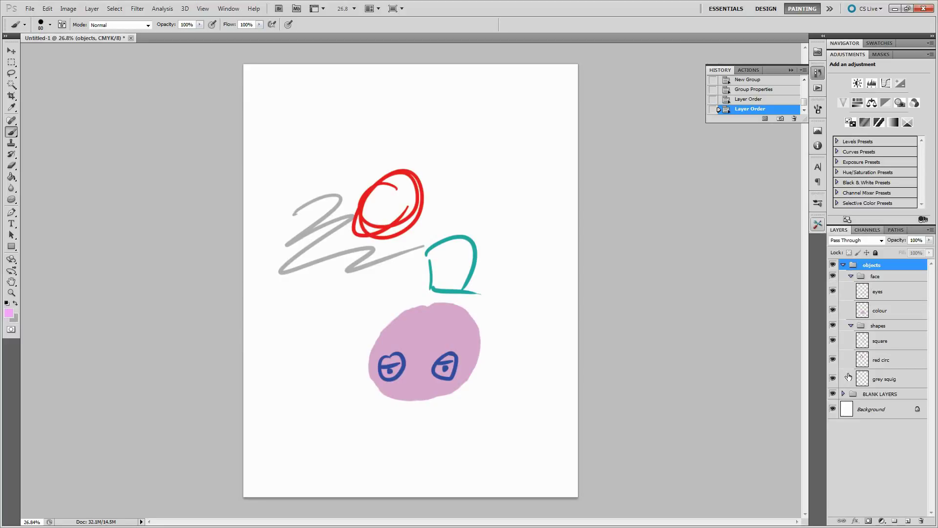
left_click(843, 394)
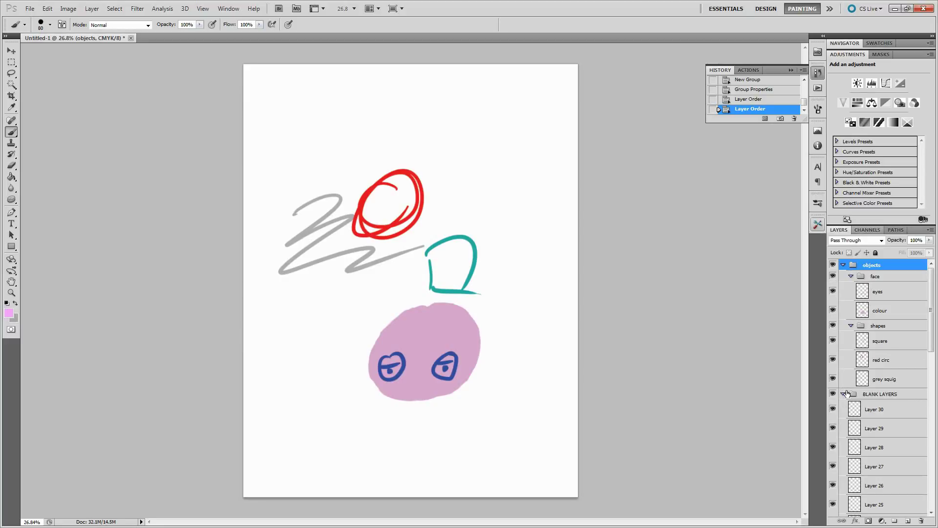
left_click(844, 394)
left_click(851, 326)
left_click(851, 276)
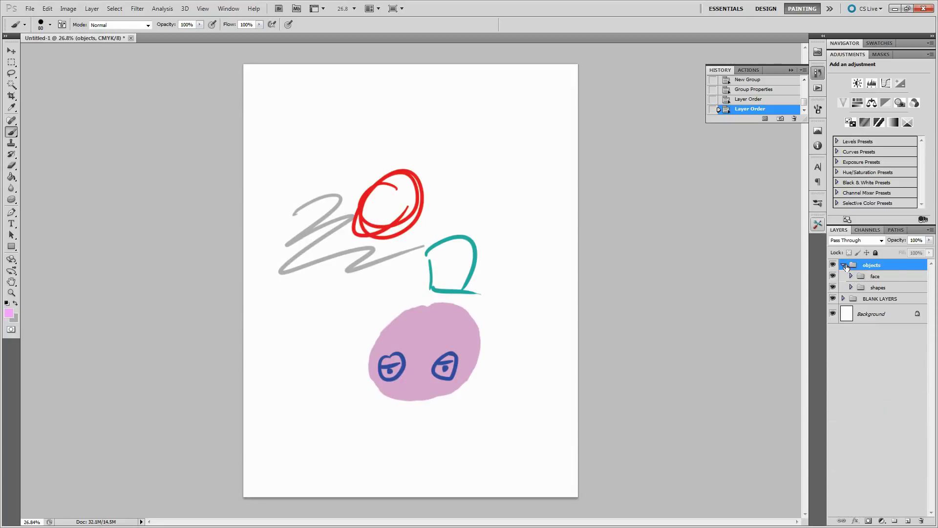
left_click(844, 265)
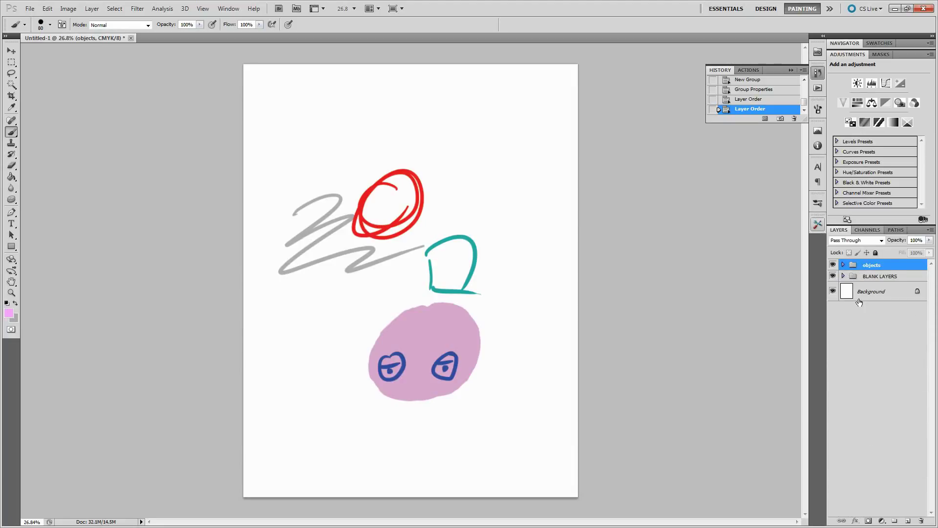